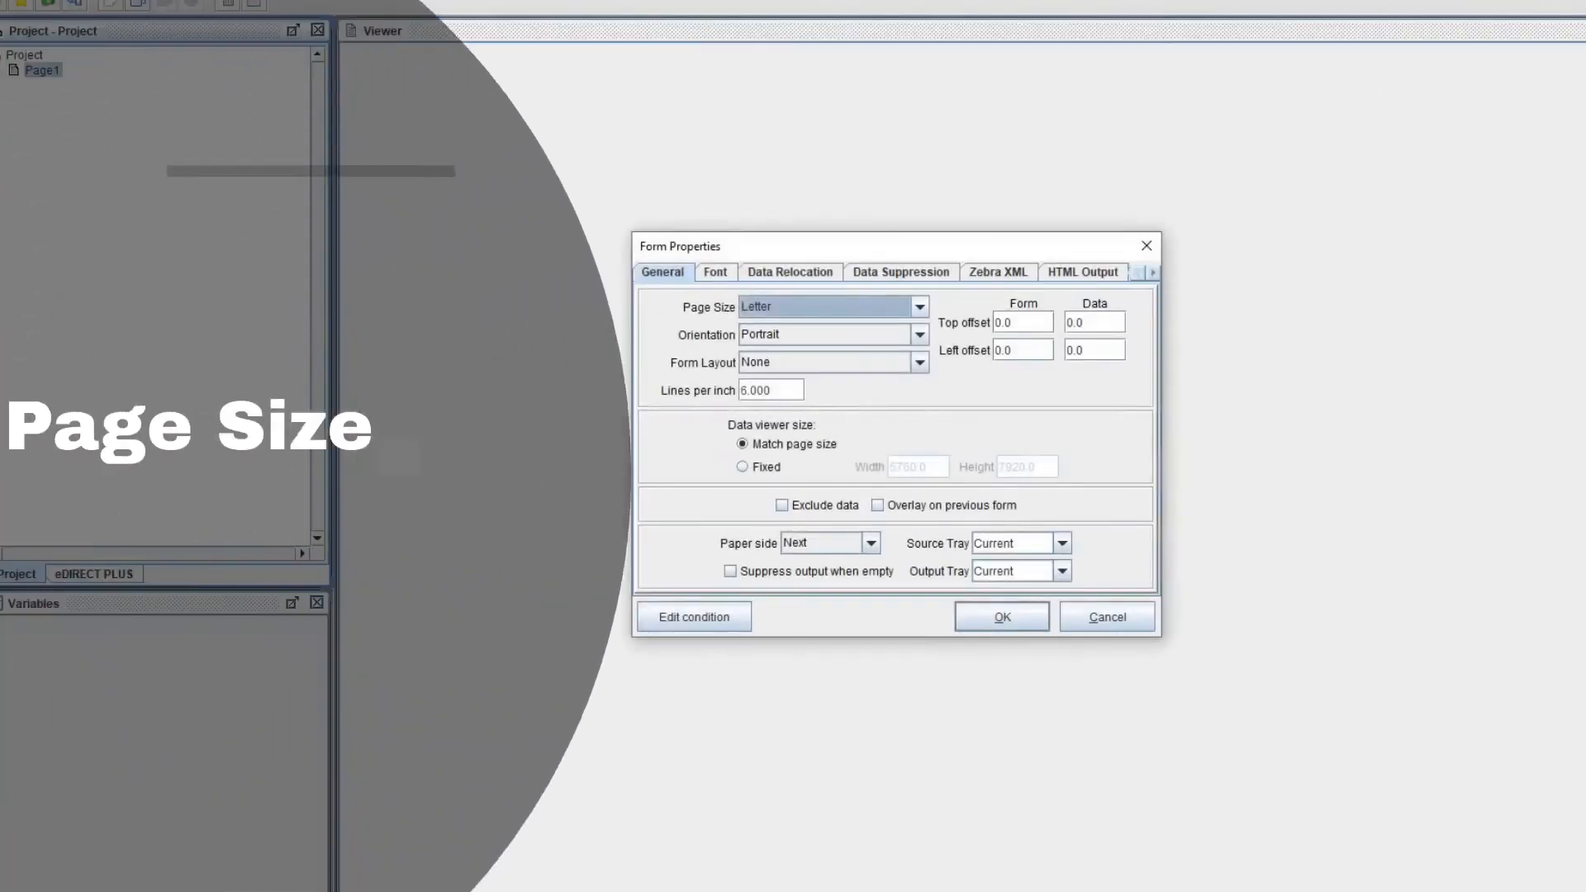
Step: Set the form's page size to 4 x 8 Label and change its input character set
left_click(919, 308)
scroll(835, 380, "down", 5)
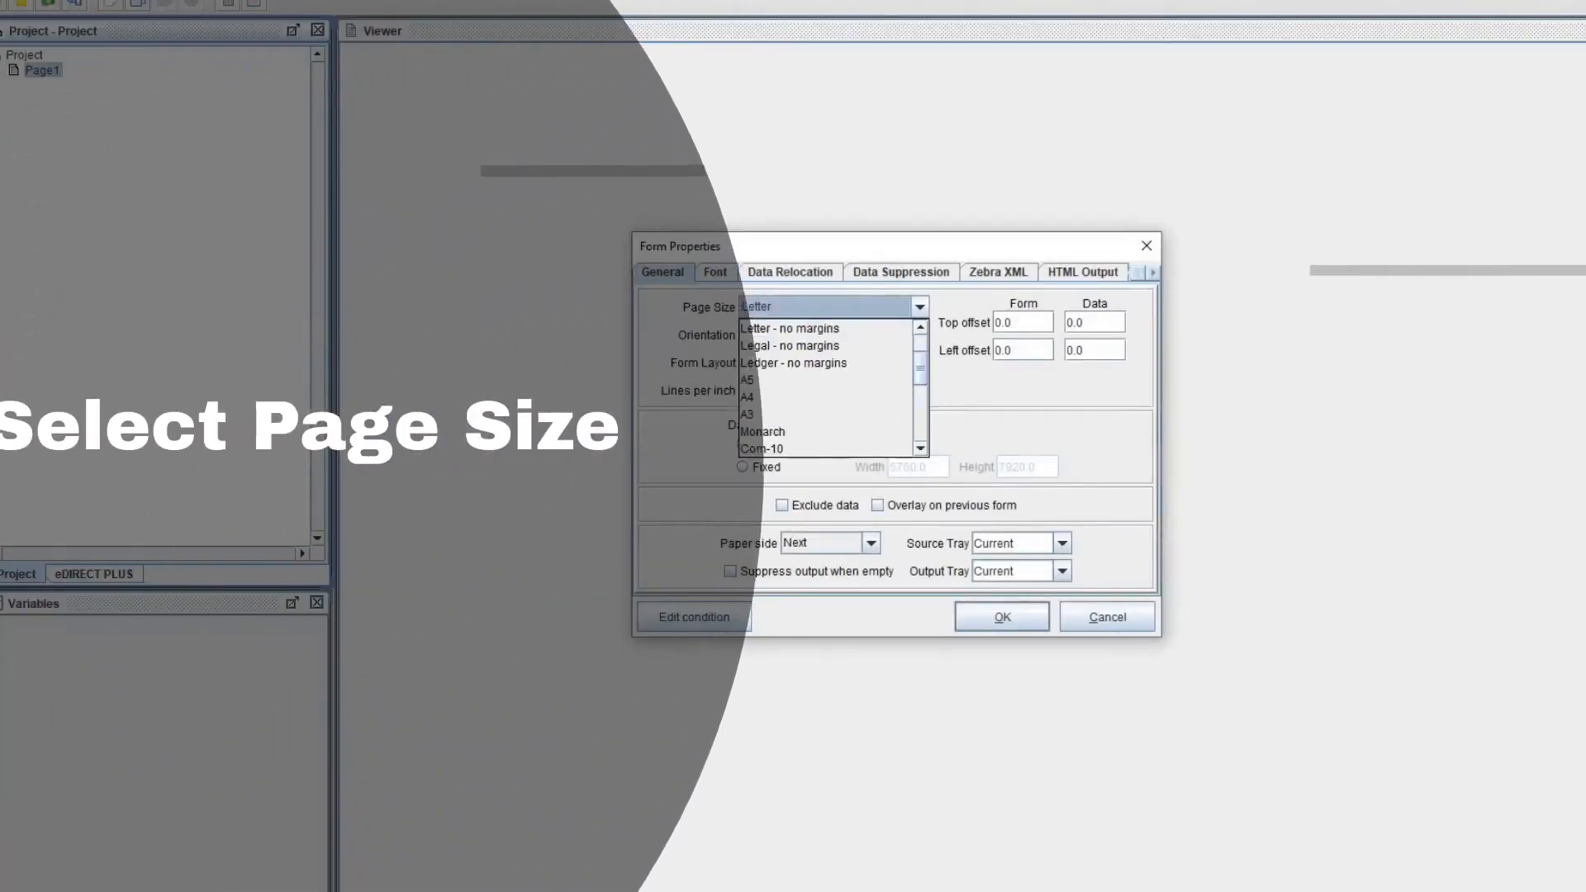
left_click(827, 396)
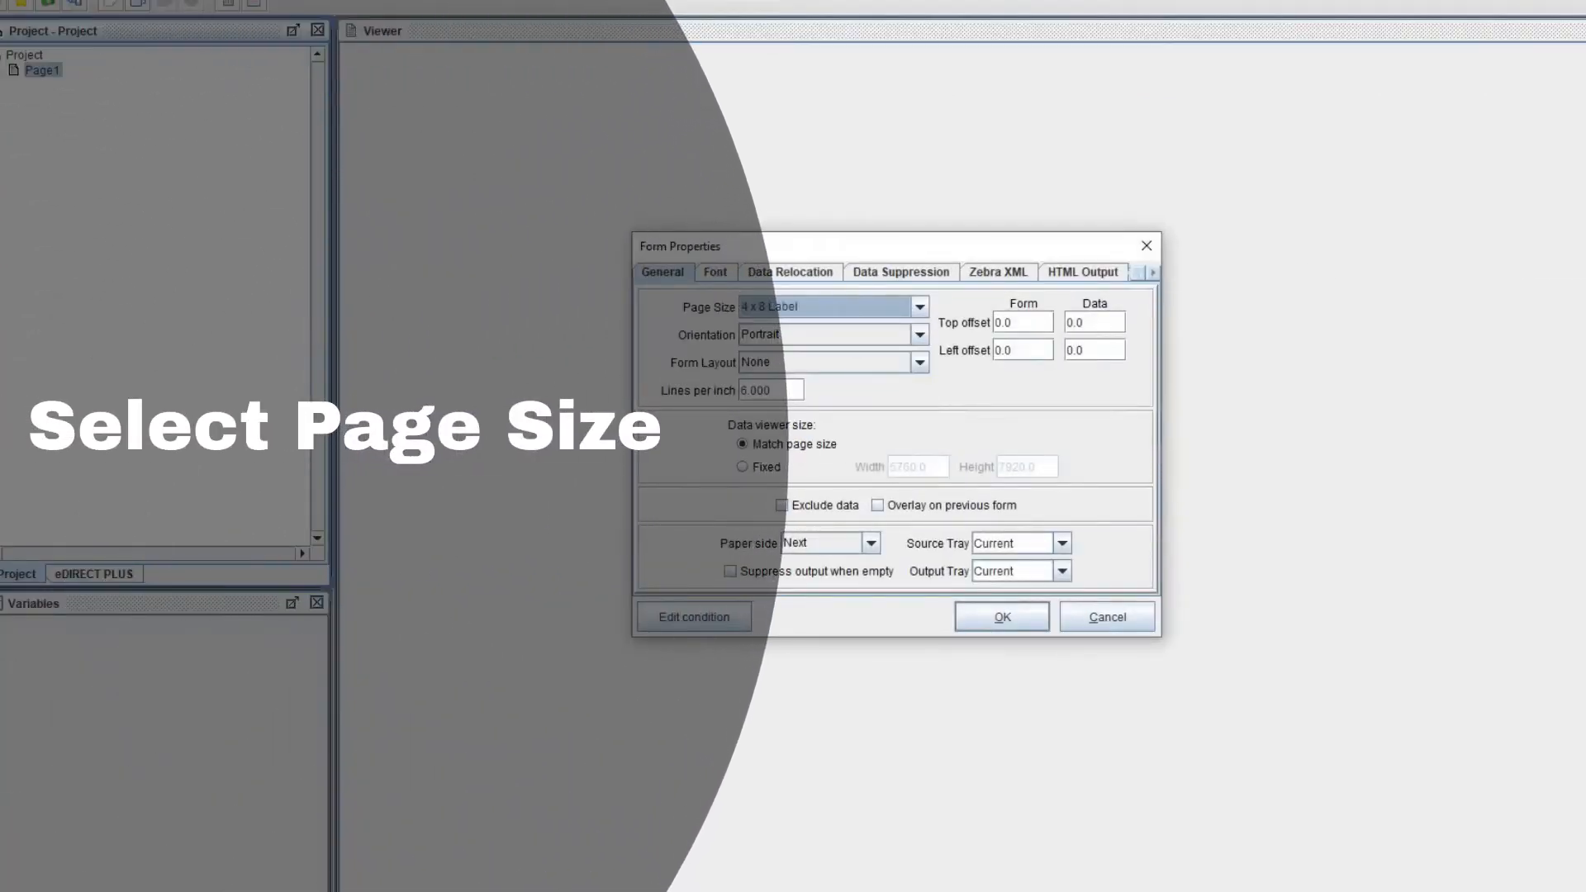
left_click(716, 273)
left_click(981, 306)
left_click(826, 343)
left_click(981, 335)
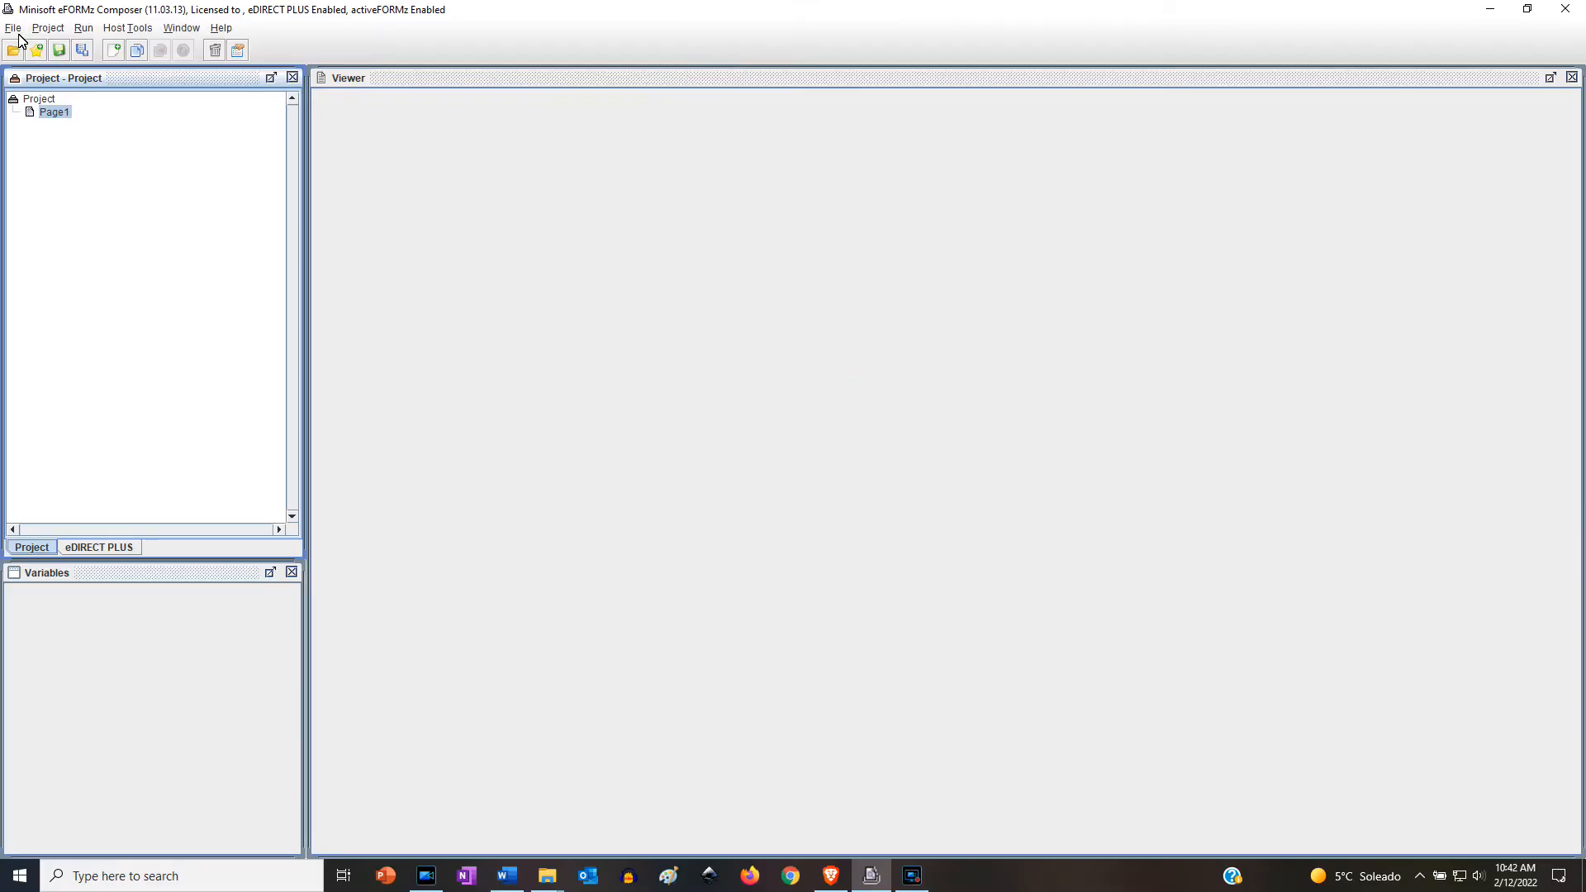
Step: Add a form to Page1 with the page size set to 4 x 8 Label
key("shift+F10")
key("Down")
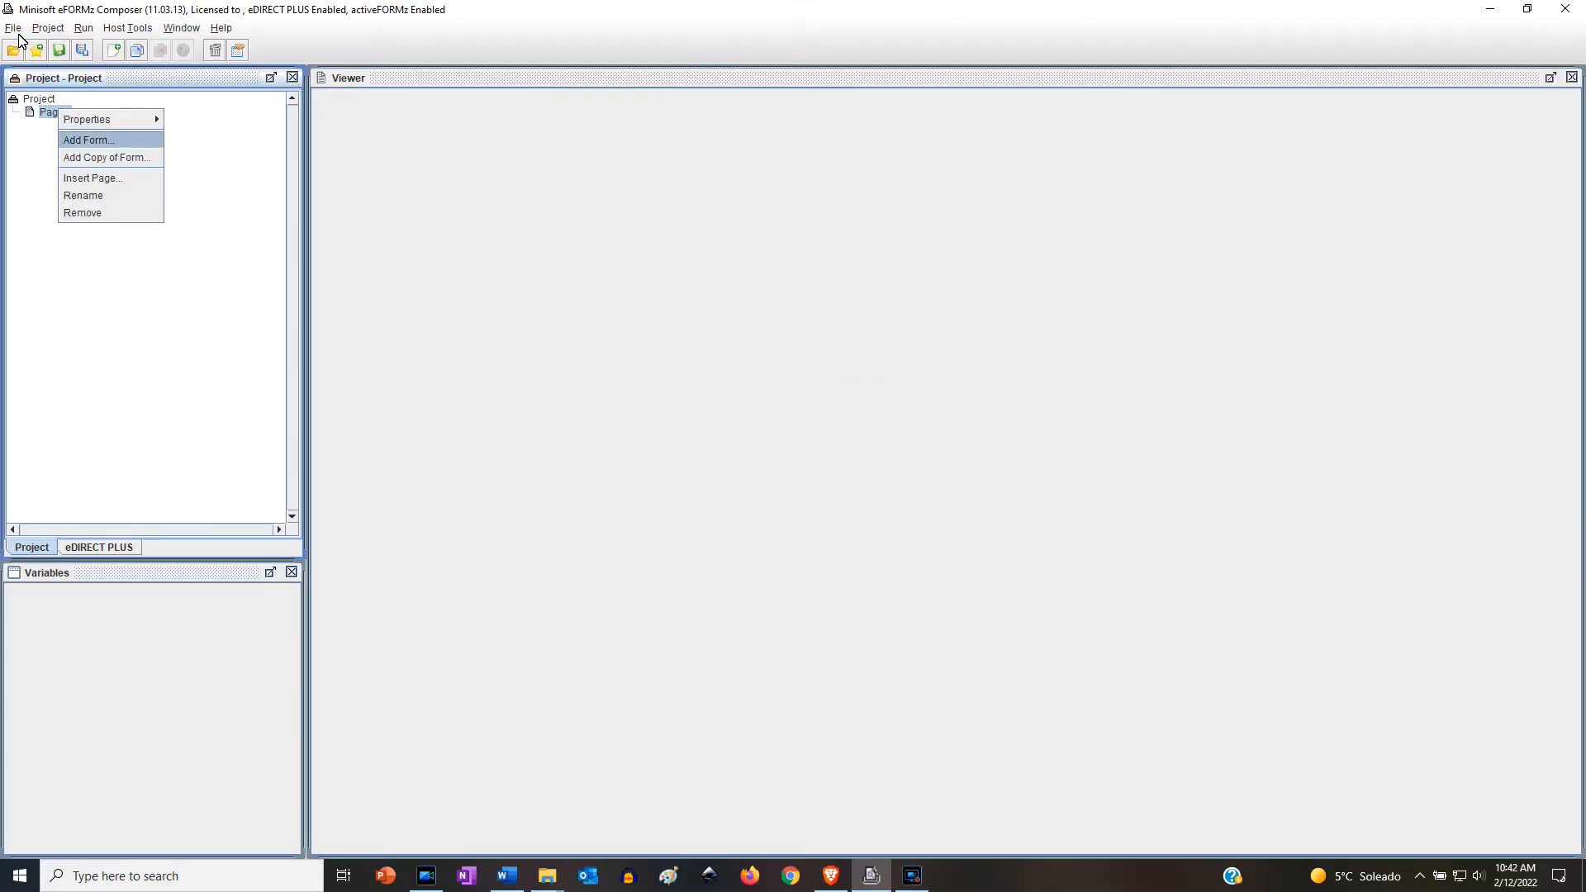
key("Return")
left_click(813, 317)
scroll(731, 372, "down", 5)
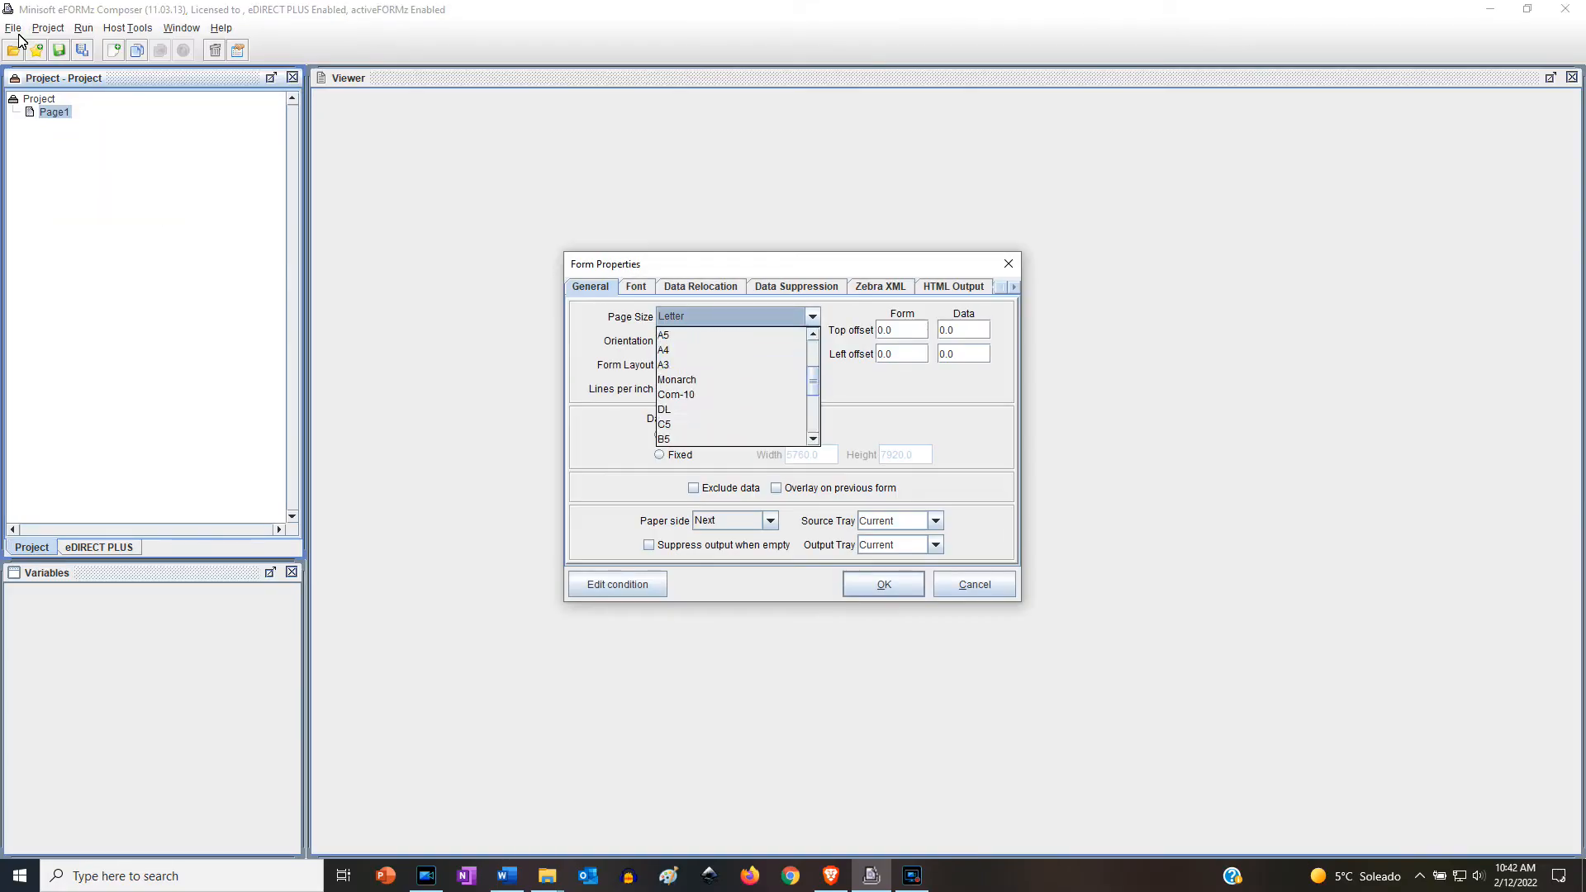
left_click(731, 394)
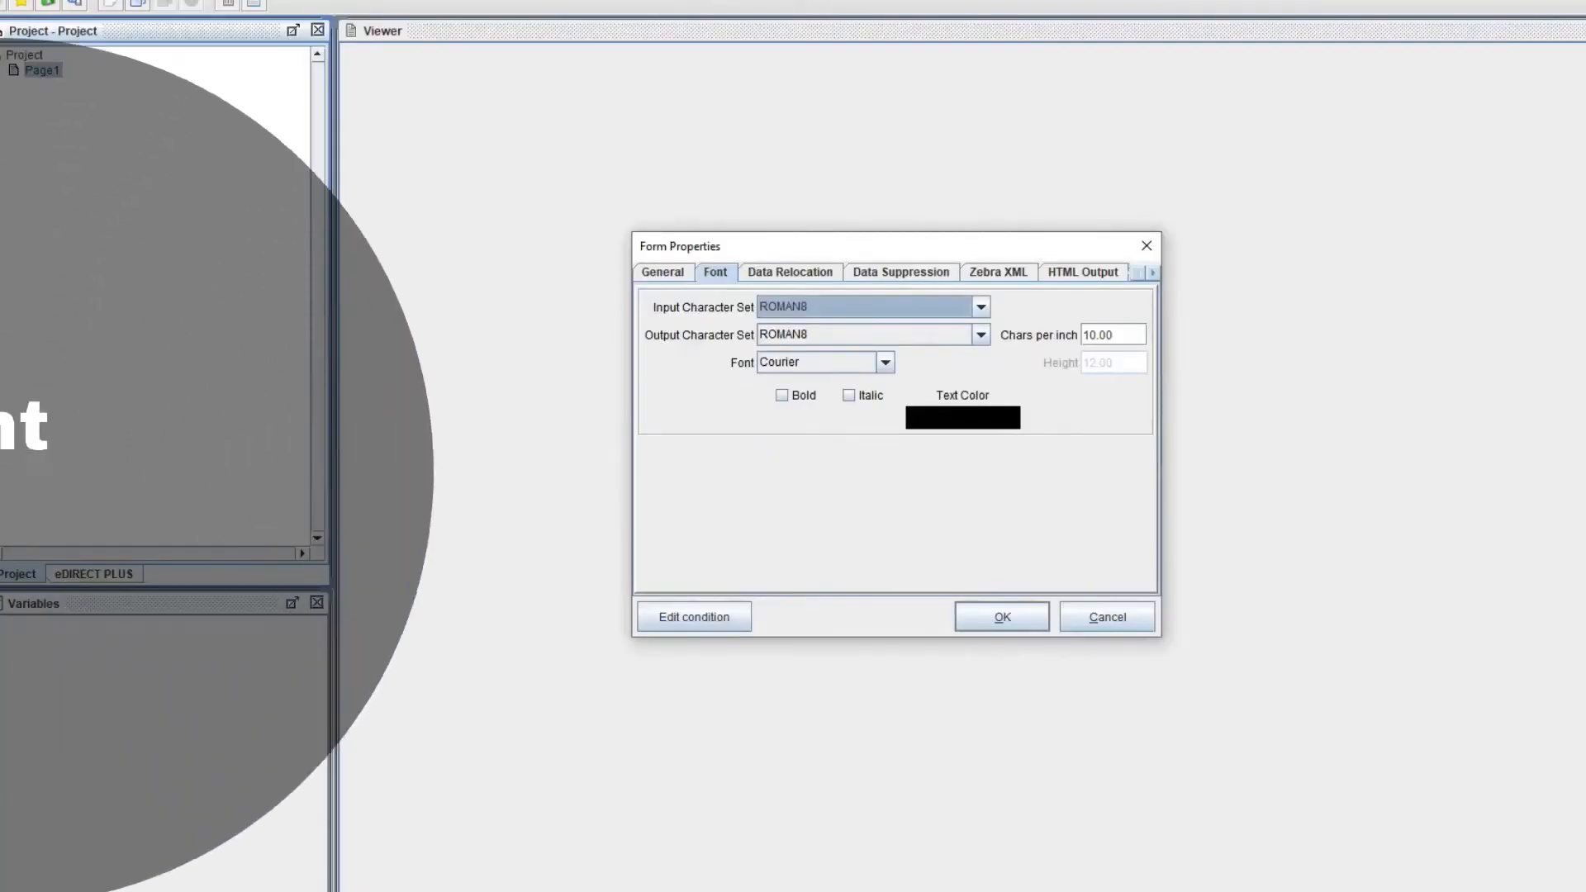
Step: Choose ISO-8859-1 as the form's input and output character sets
left_click(981, 307)
key("Return")
key("Tab")
key("alt+Down")
key("Down")
key("Return")
Step: Go through the list of fonts available for the form
key("Tab")
key("alt+Down")
key("Down")
key("Down")
key("Down")
key("Down")
key("Down")
key("Down")
key("Down")
key("Down")
key("Down")
key("Down")
key("Down")
key("Down")
key("Down")
key("Down")
key("Down")
key("Down")
key("Down")
key("Down")
key("Down")
key("Down")
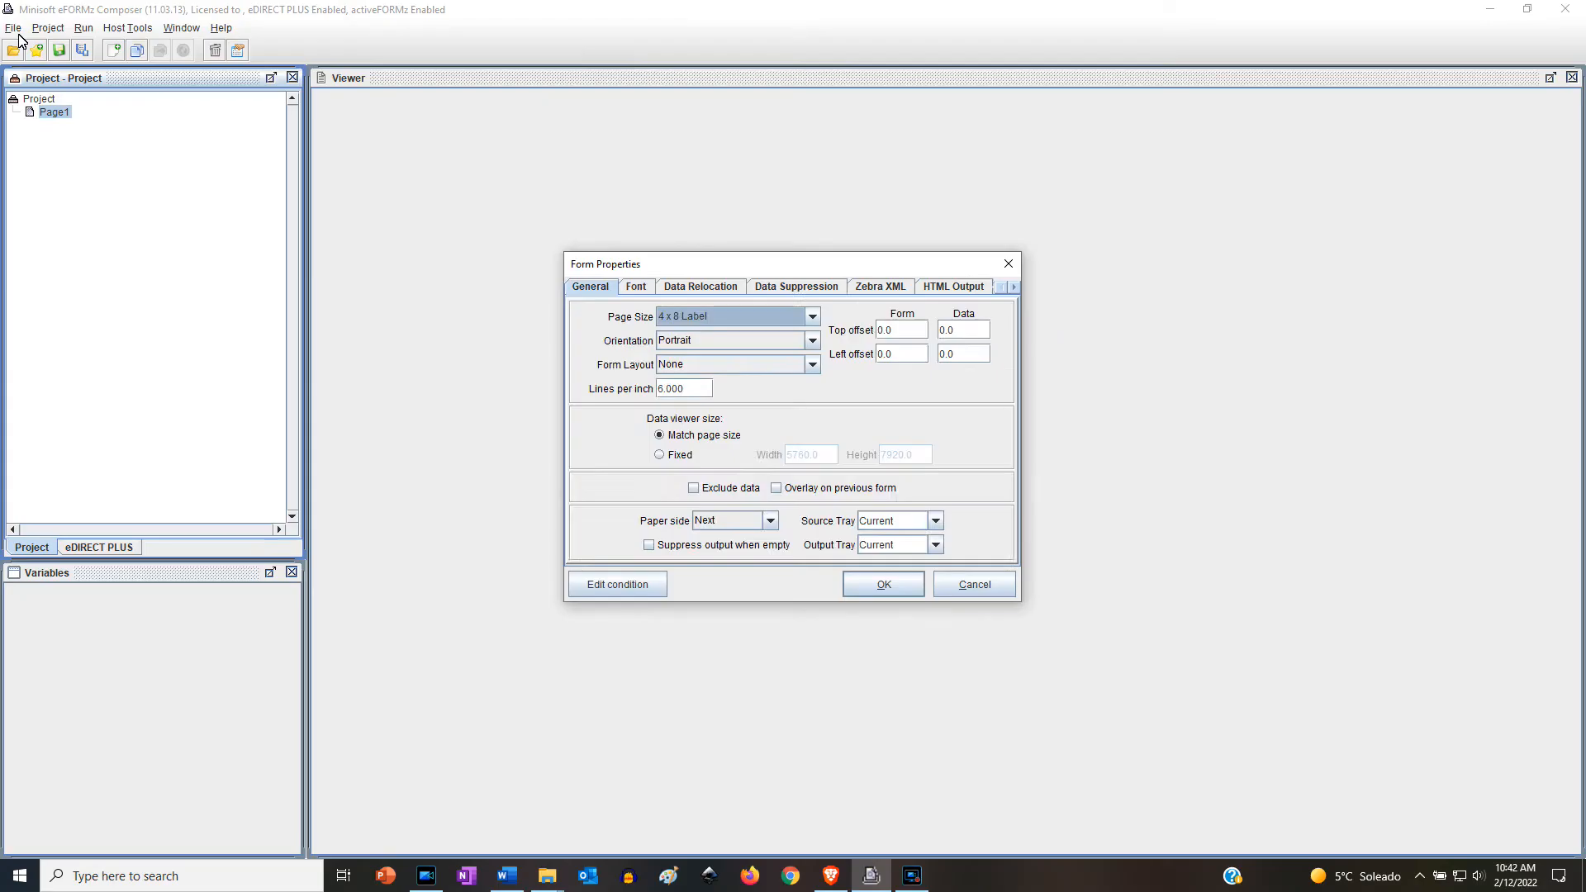
Step: Set both the input and output character sets of the new form to ISO-8859-1
key("ctrl+Page_Down")
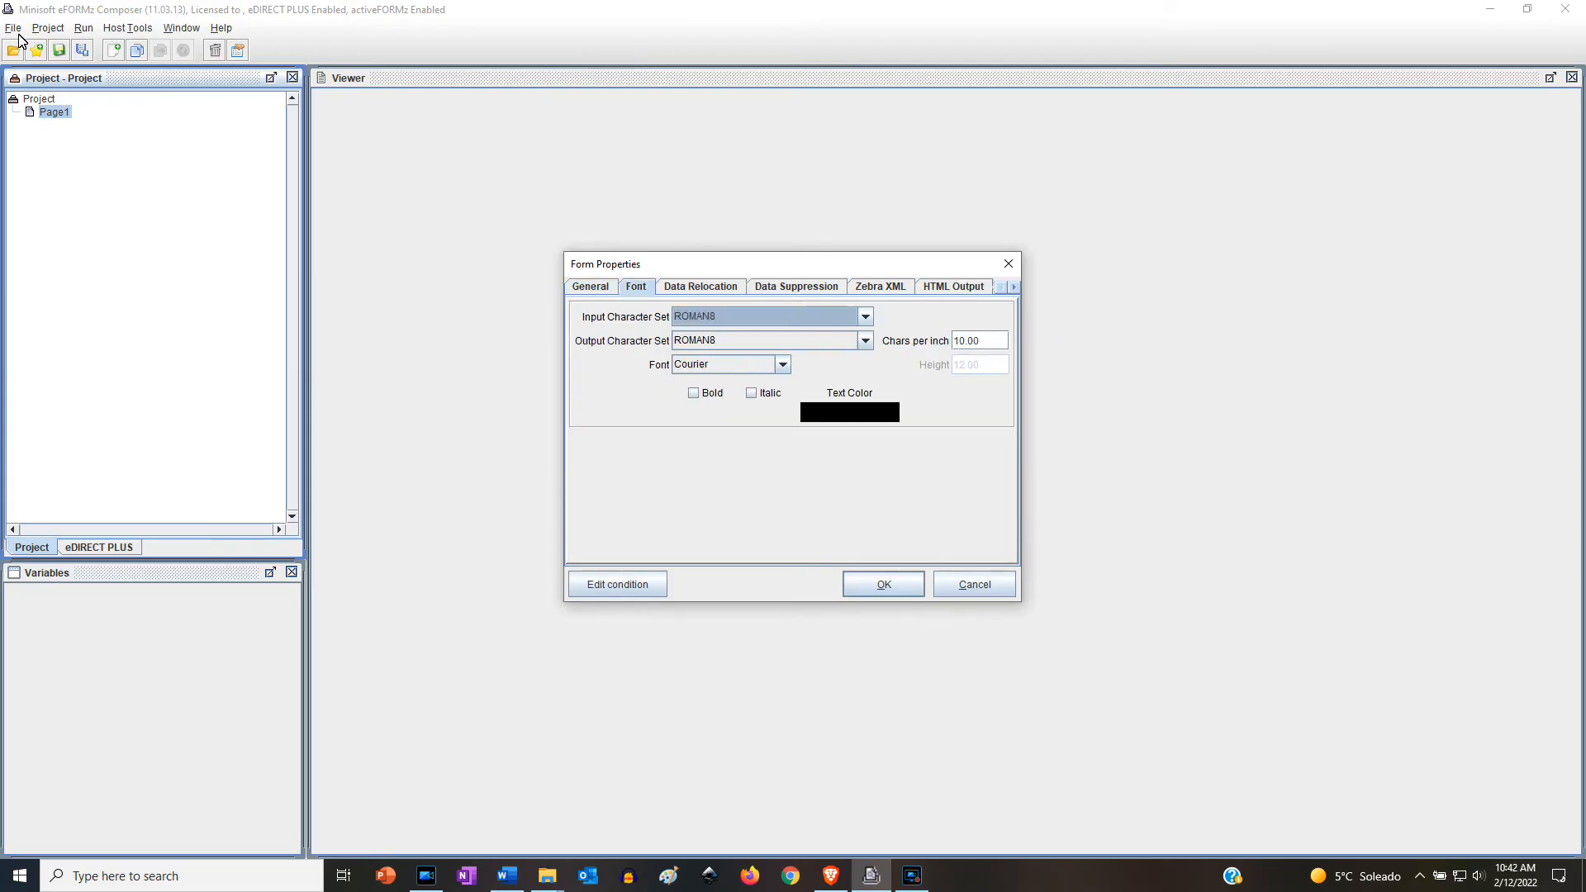
key("alt+Down")
key("Down")
key("Return")
key("Tab")
key("alt+Down")
key("Down")
key("Return")
Step: Choose a font other than Courier for the form and apply the form properties
key("Tab")
key("alt+Down")
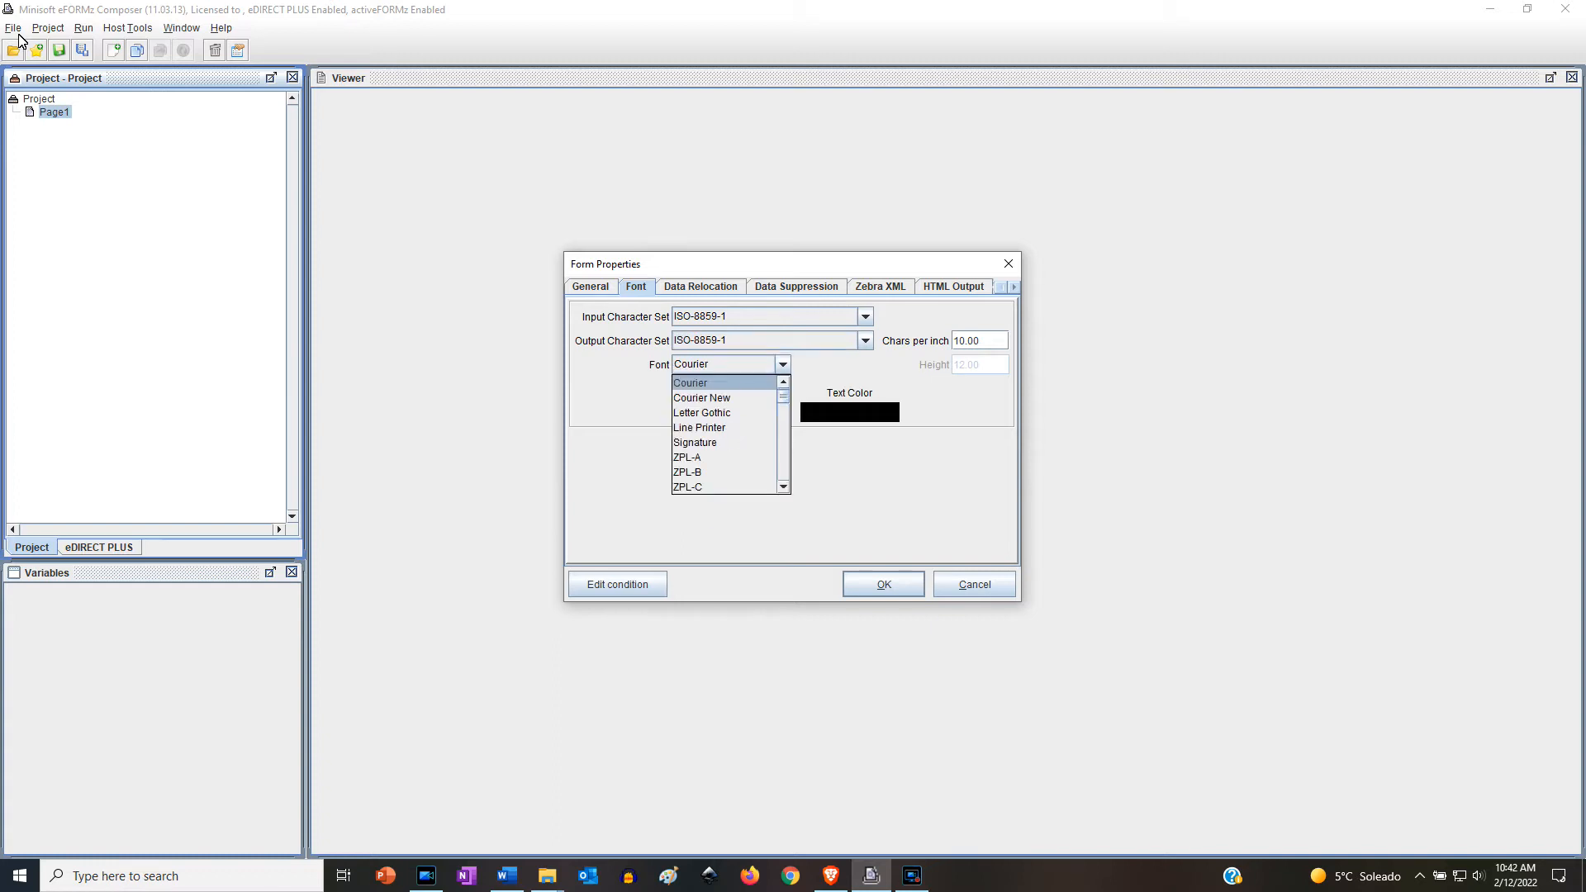
key("Down")
key("Down")
key("Down")
key("Down")
key("Down")
key("Down")
key("Down")
key("Down")
key("Down")
key("Down")
key("Down")
key("Down")
key("Down")
key("Return")
key("Return")
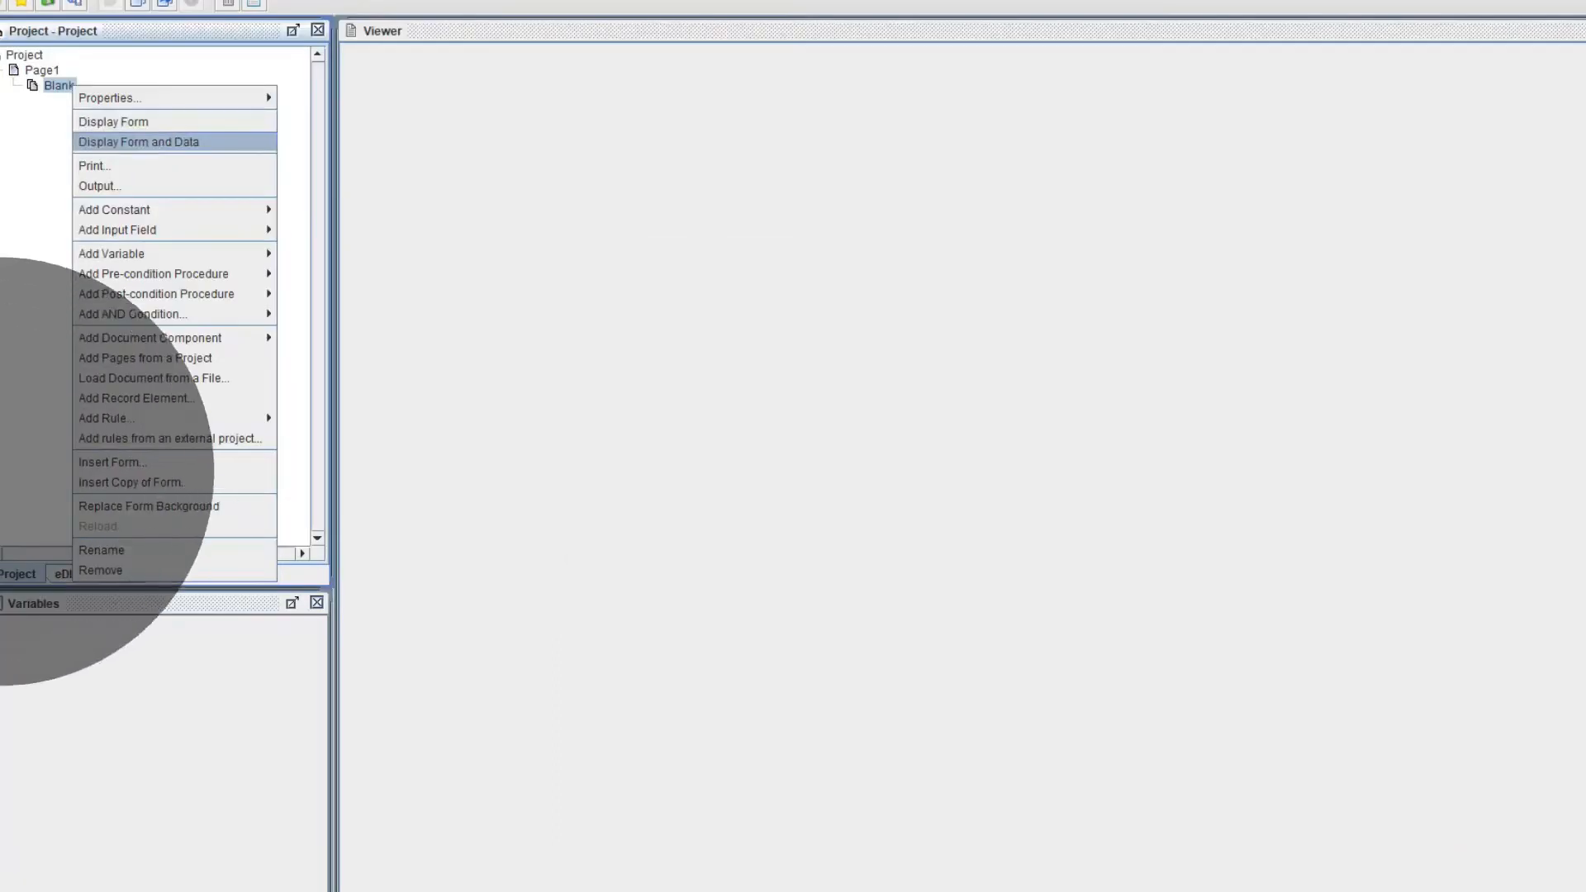
Step: Display the Blank form with data from a file and select the ConvertMM folder
key("Return")
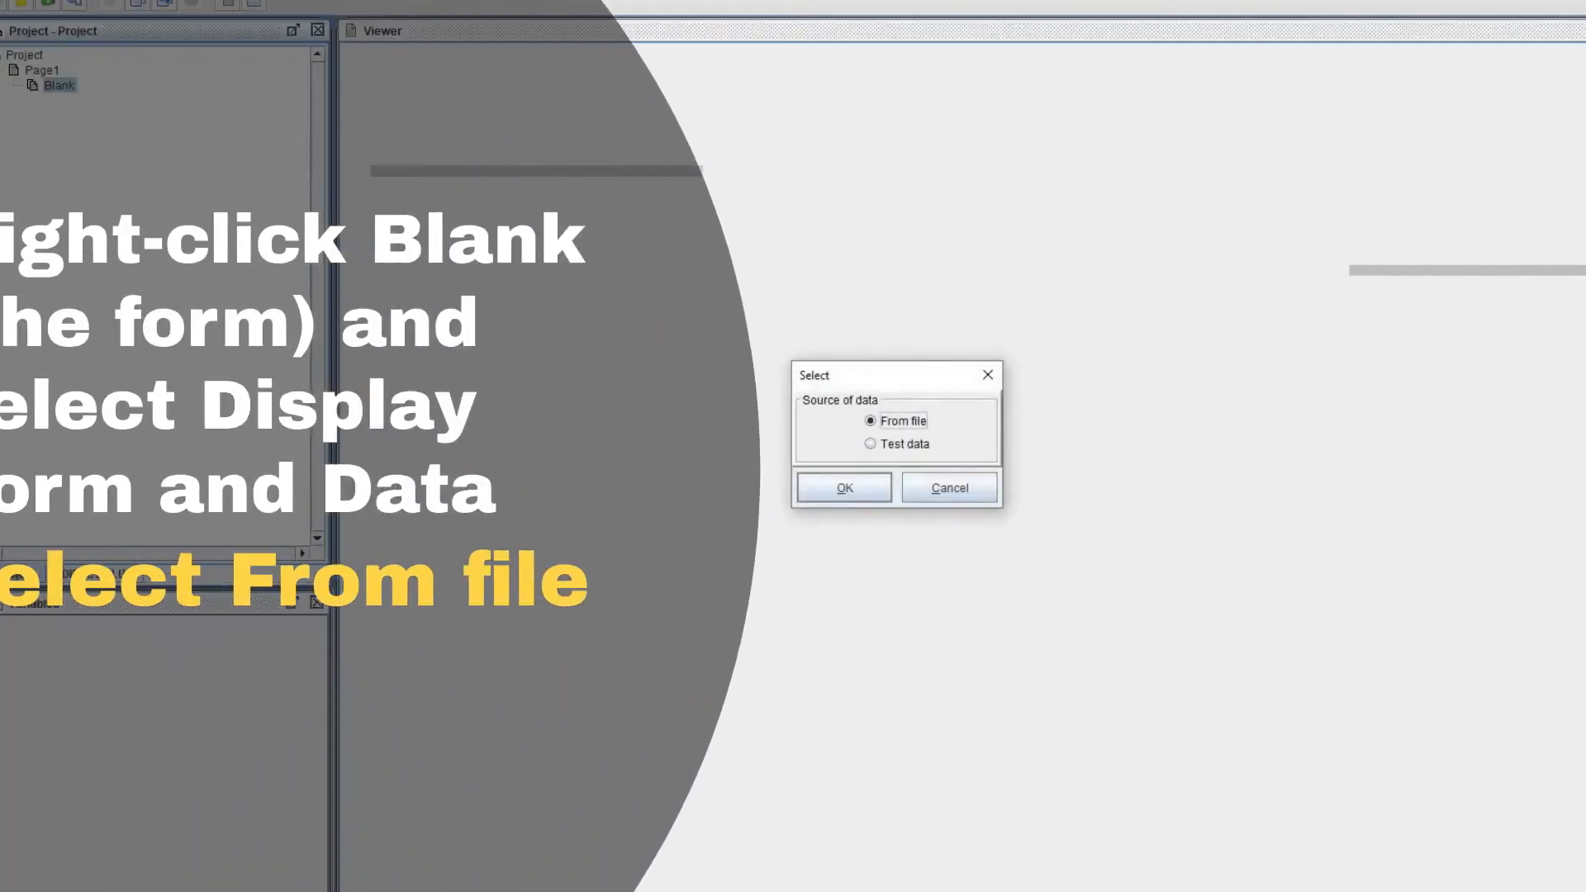
key("Return")
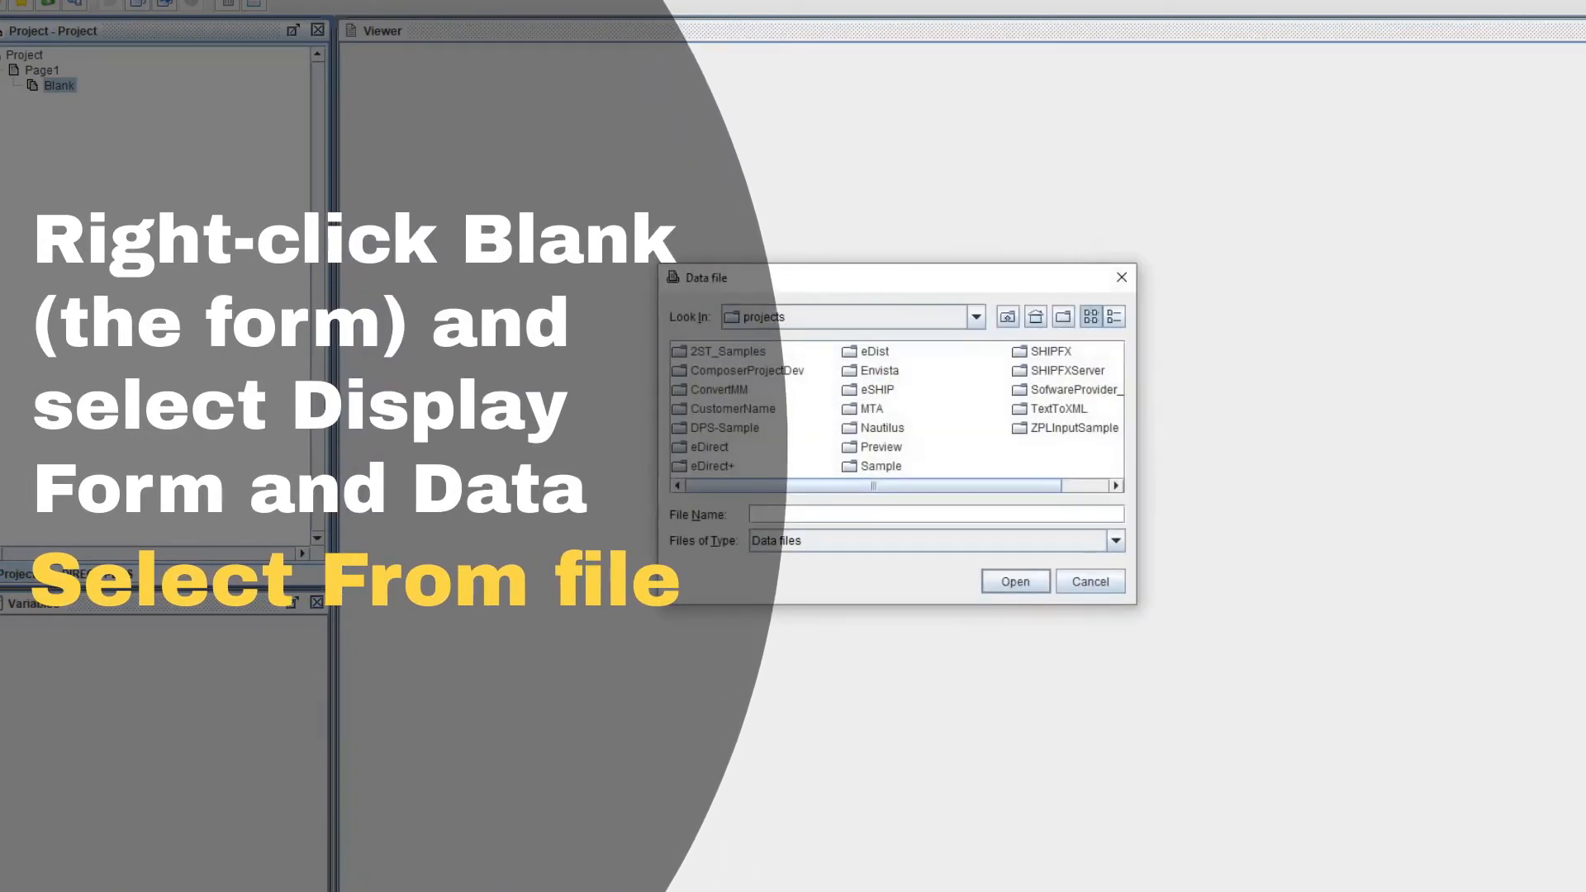
left_click(719, 389)
key("Return")
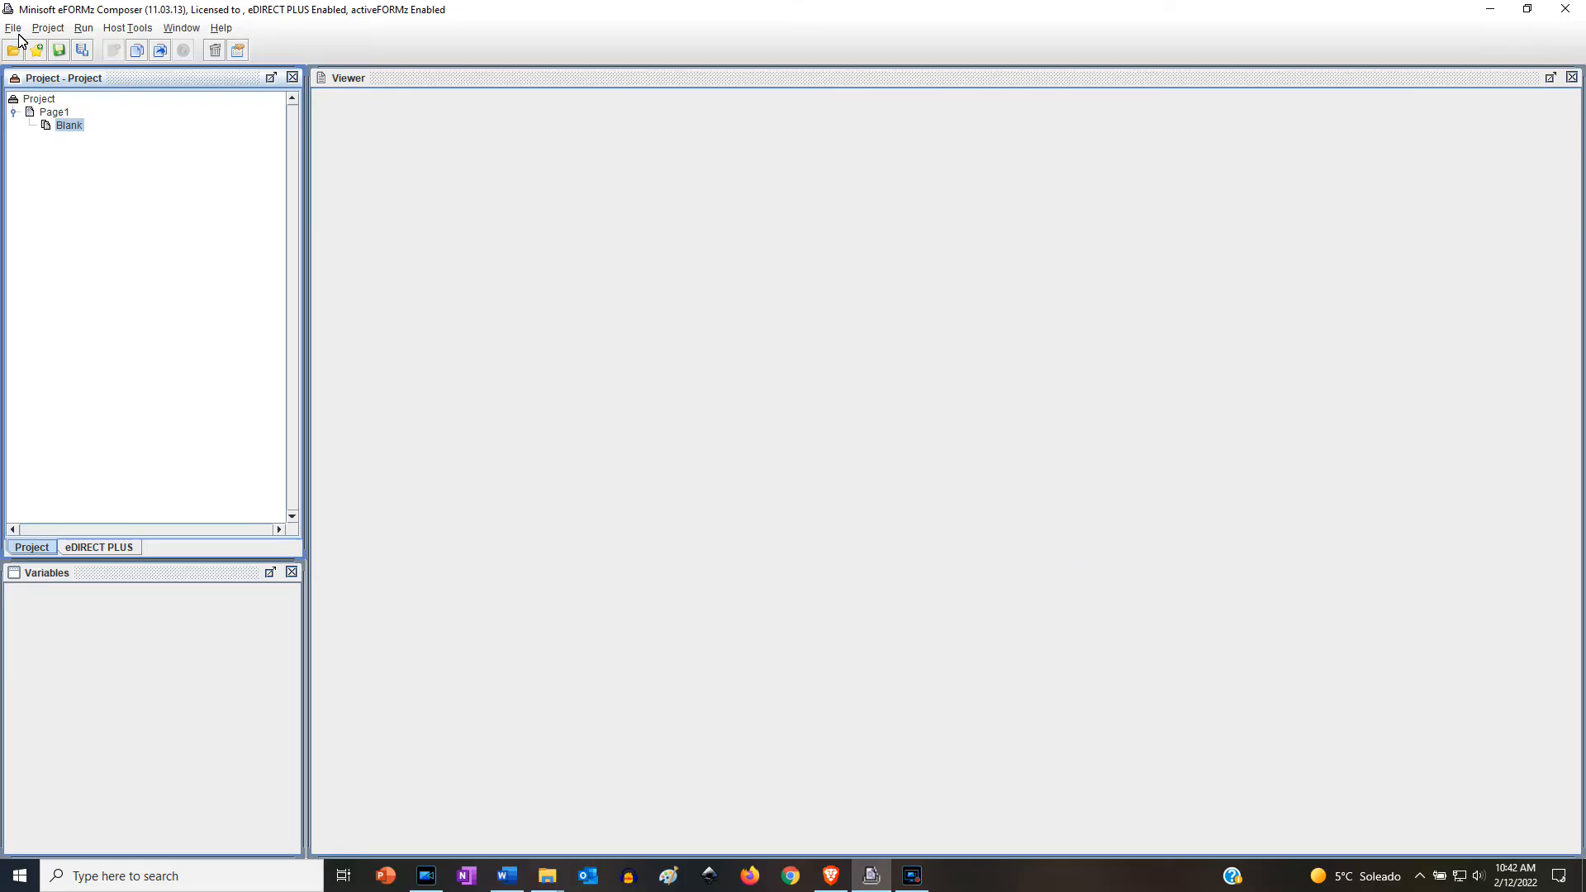
Step: Display the form and data for Blank, using a file as the data source
key("shift+F10")
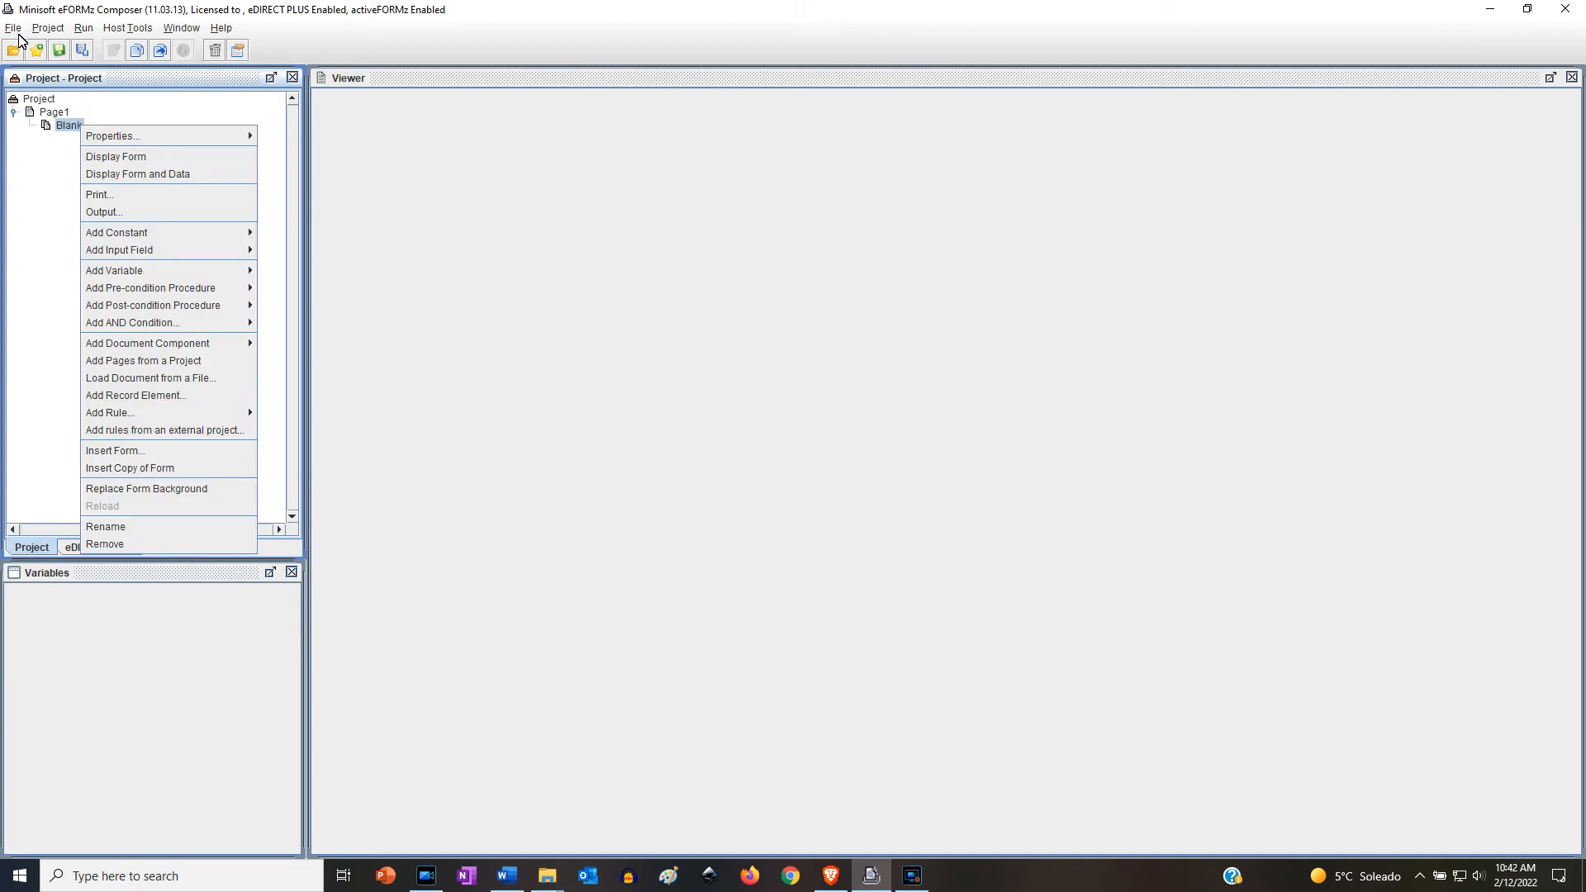
key("Down")
key("Down")
key("Return")
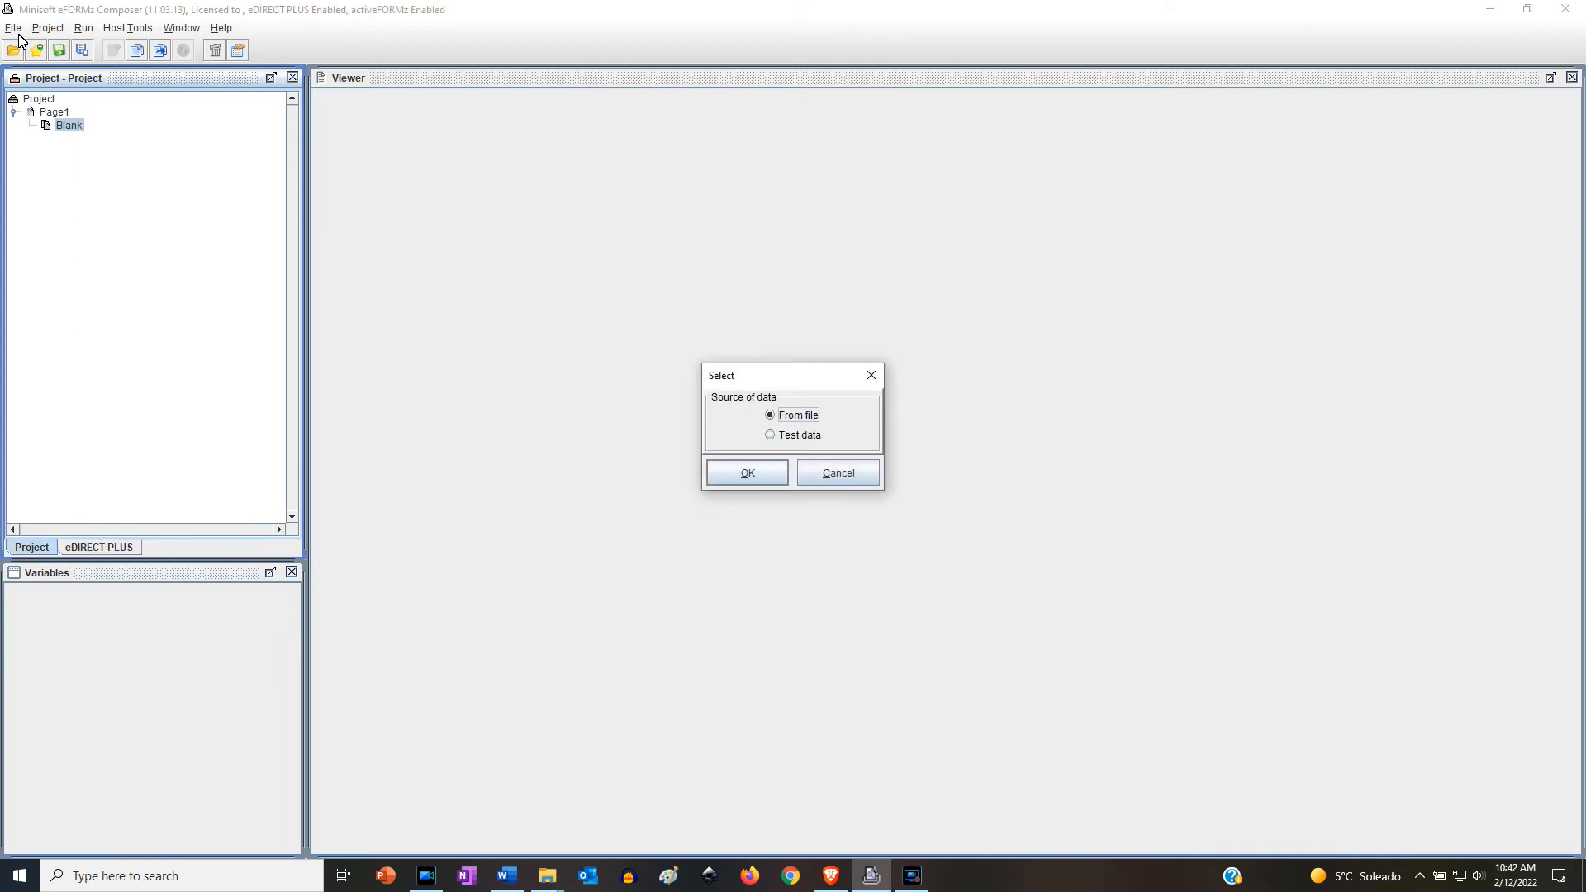
key("Return")
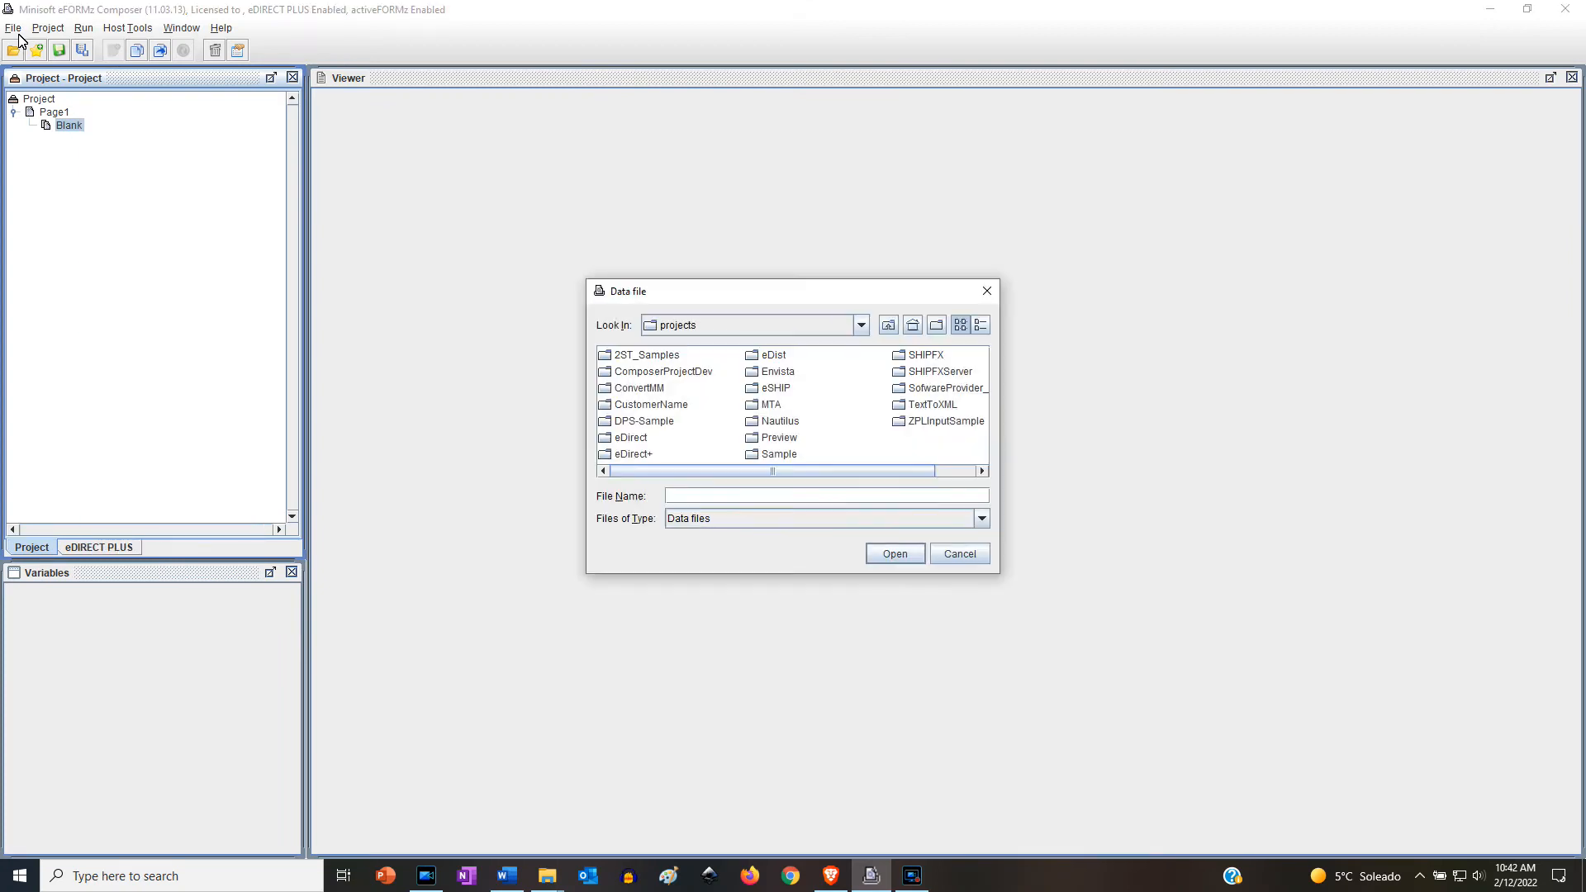
Step: Show all file types in the ConvertMM folder and open MMLABELW.043974.000002.zpl as the data file
double_click(639, 389)
key("alt+t")
key("Down")
key("Up")
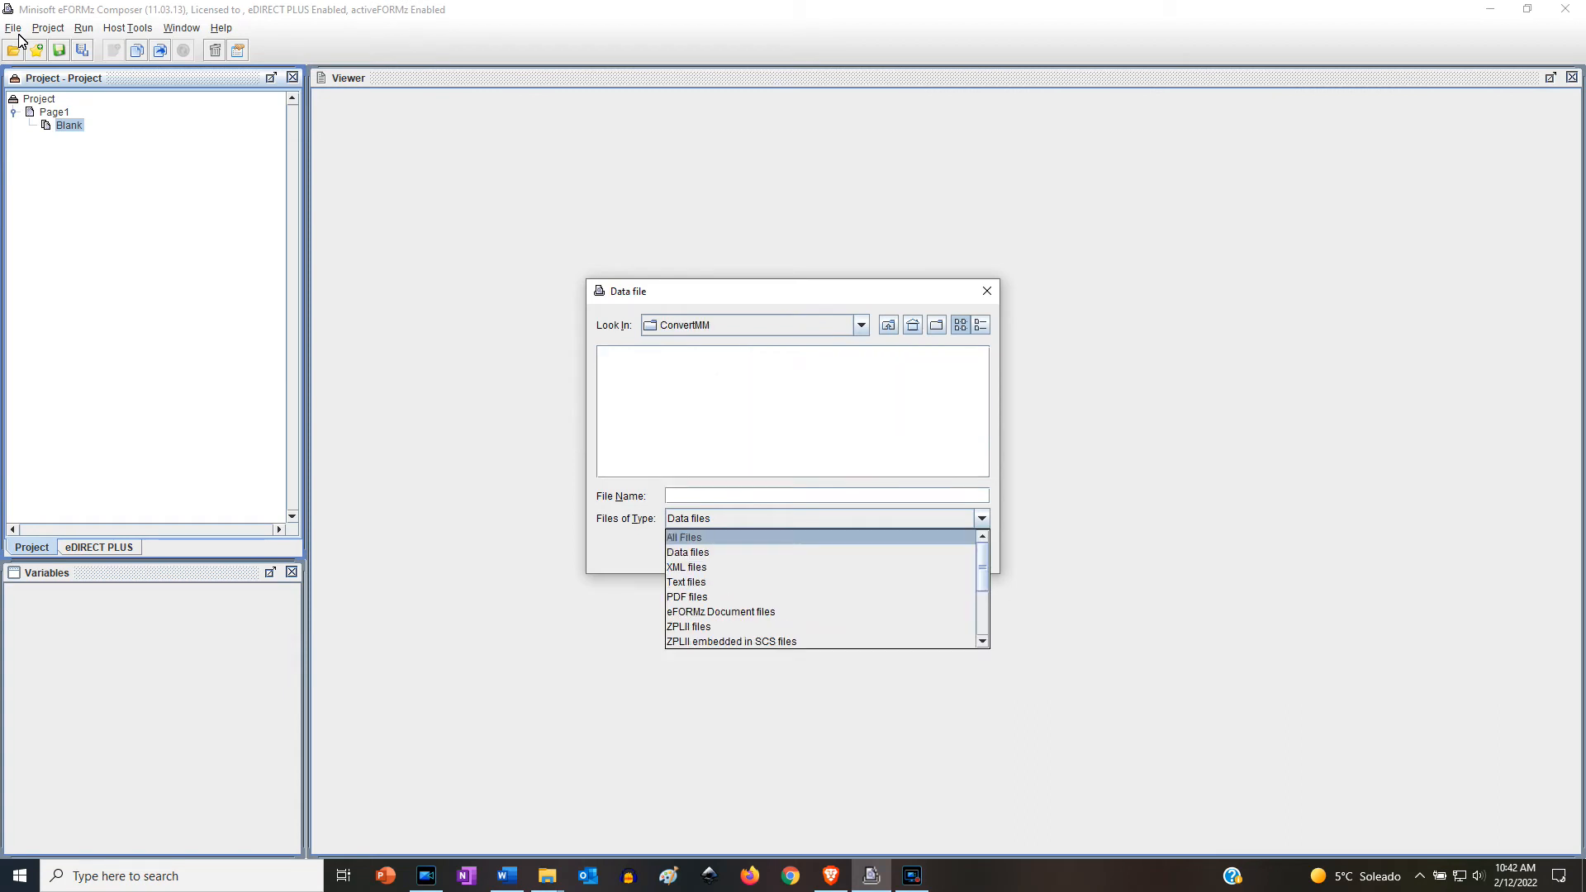
key("Return")
left_click(686, 447)
key("Return")
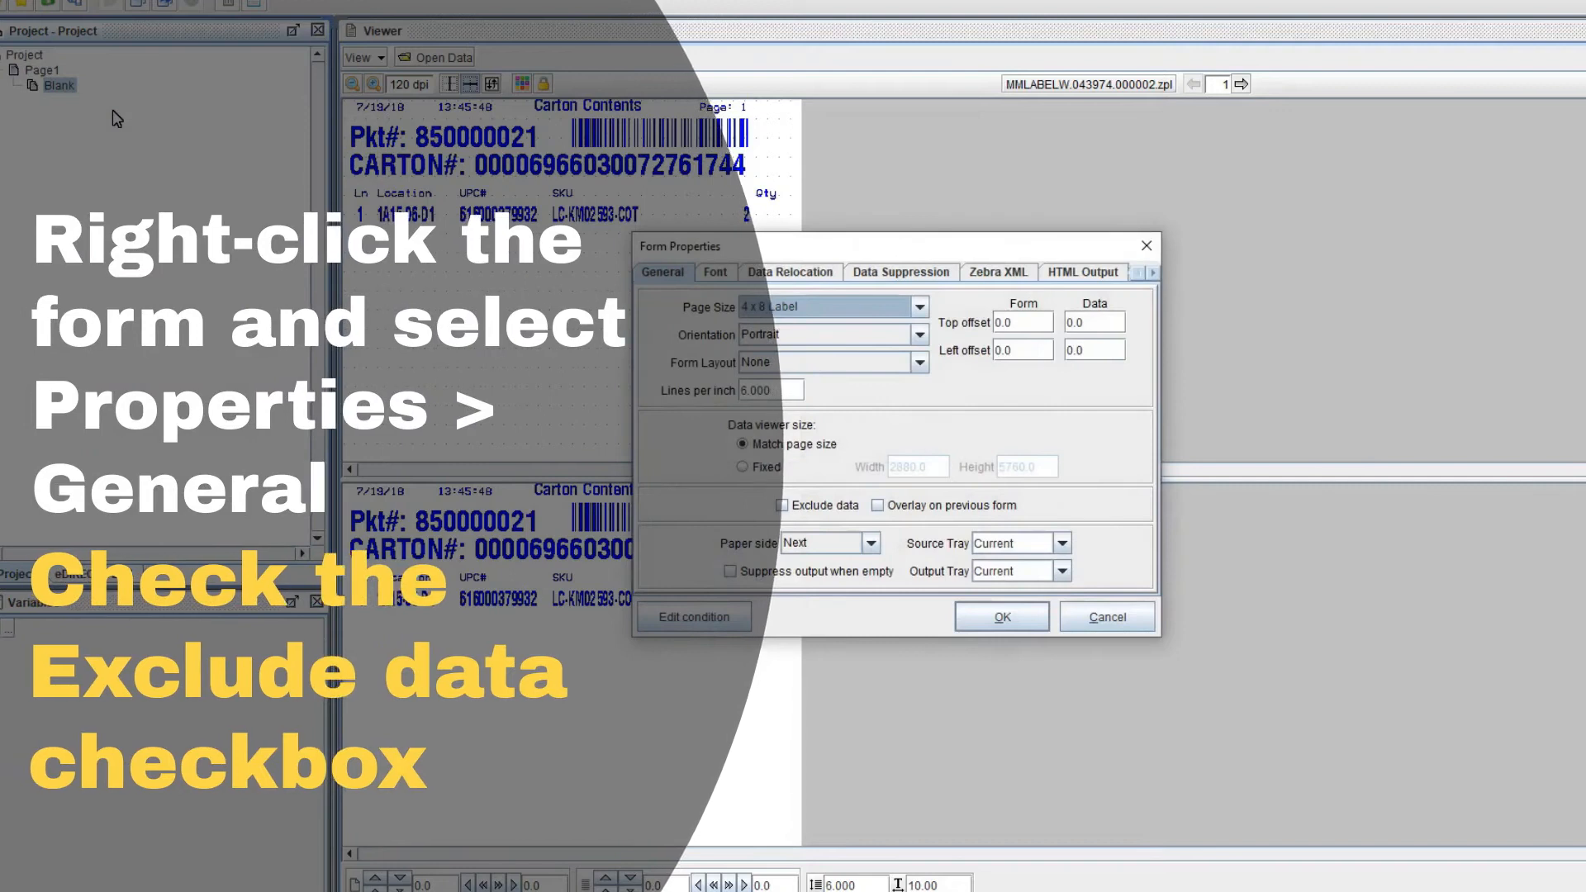
Step: Enable Exclude data in the general properties of the Blank form and apply the change
left_click(782, 506)
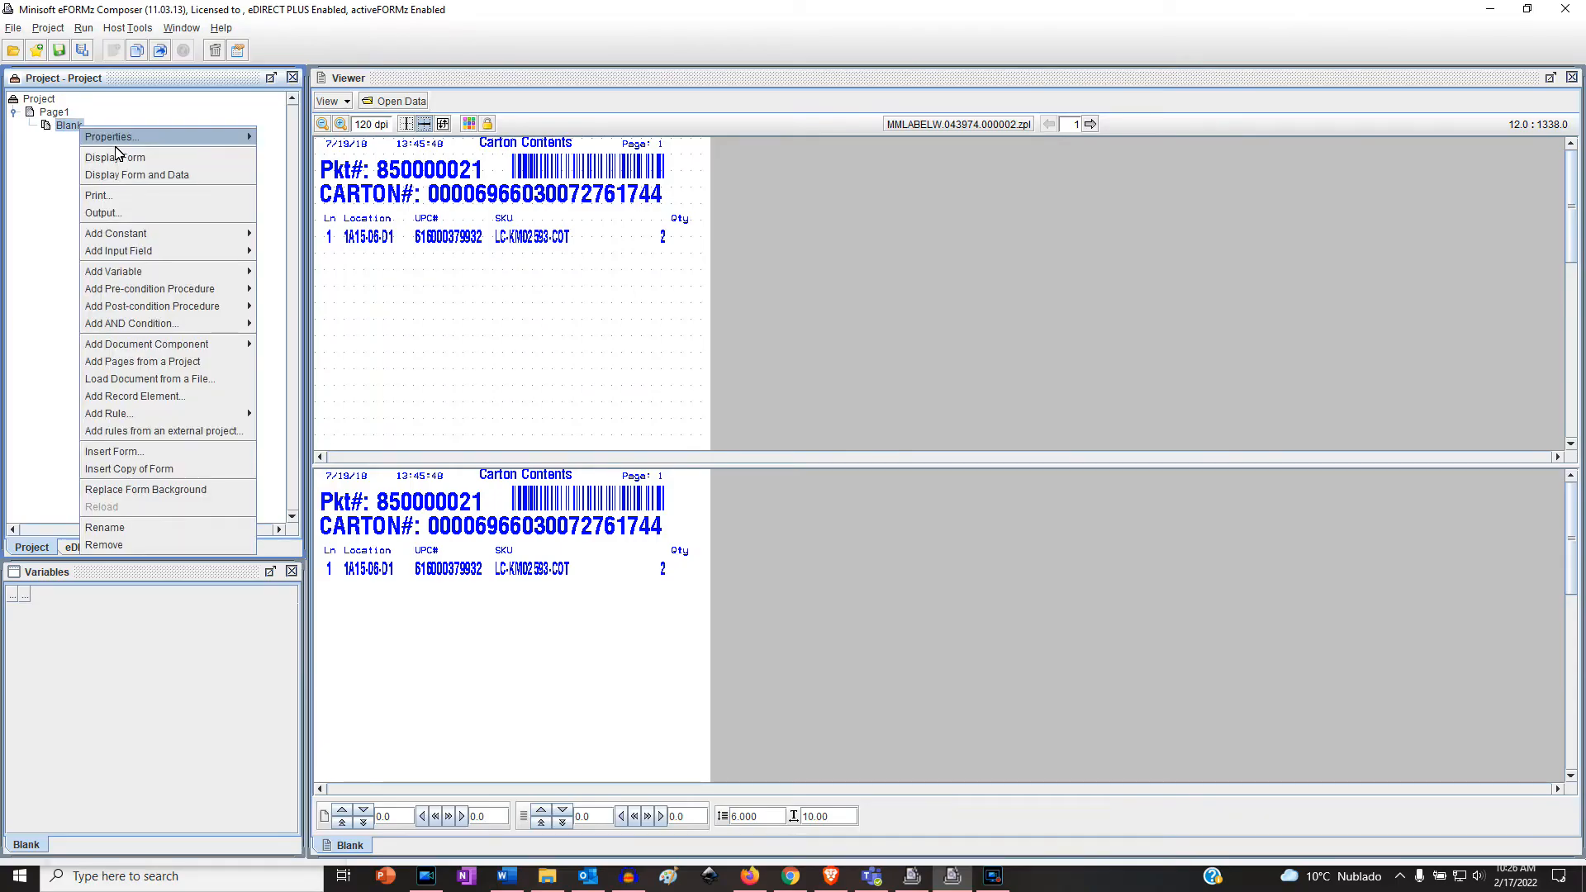
left_click(117, 146)
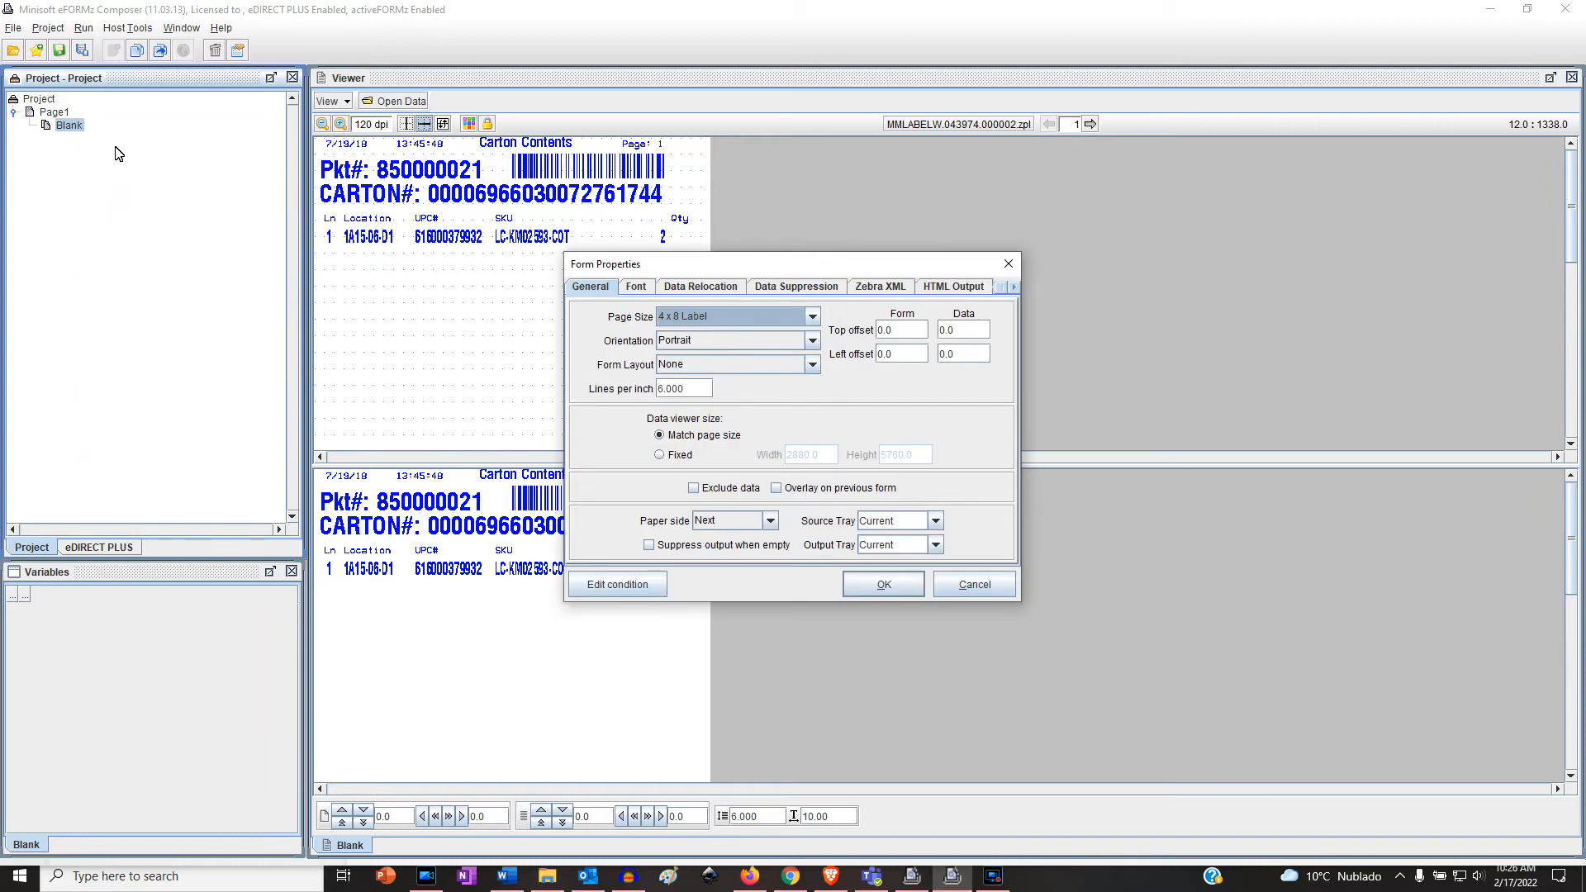
left_click(694, 488)
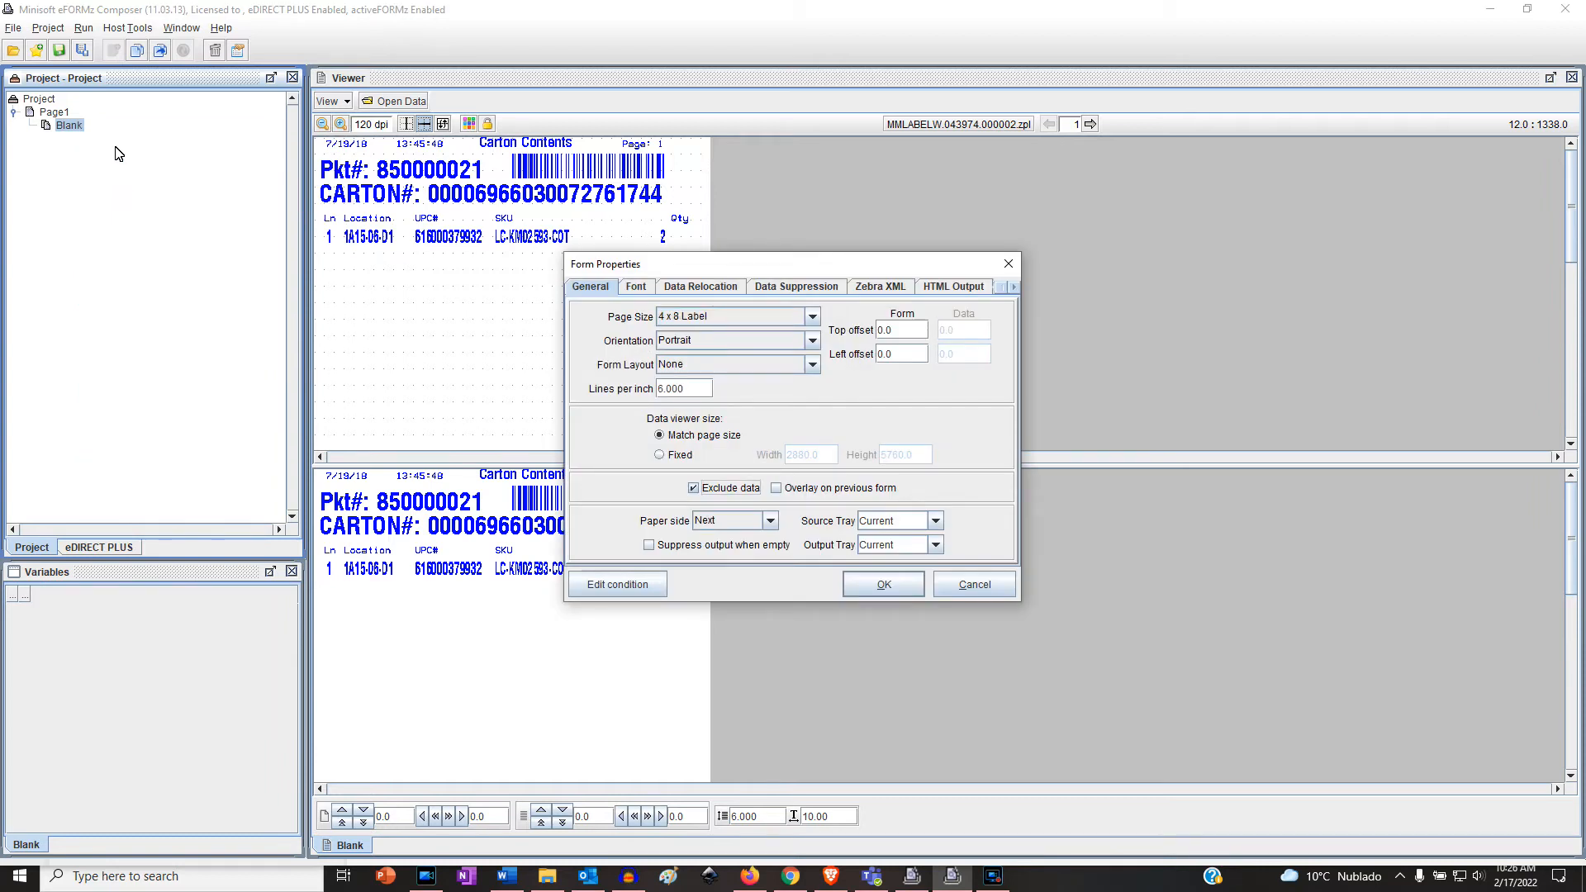
key("Return")
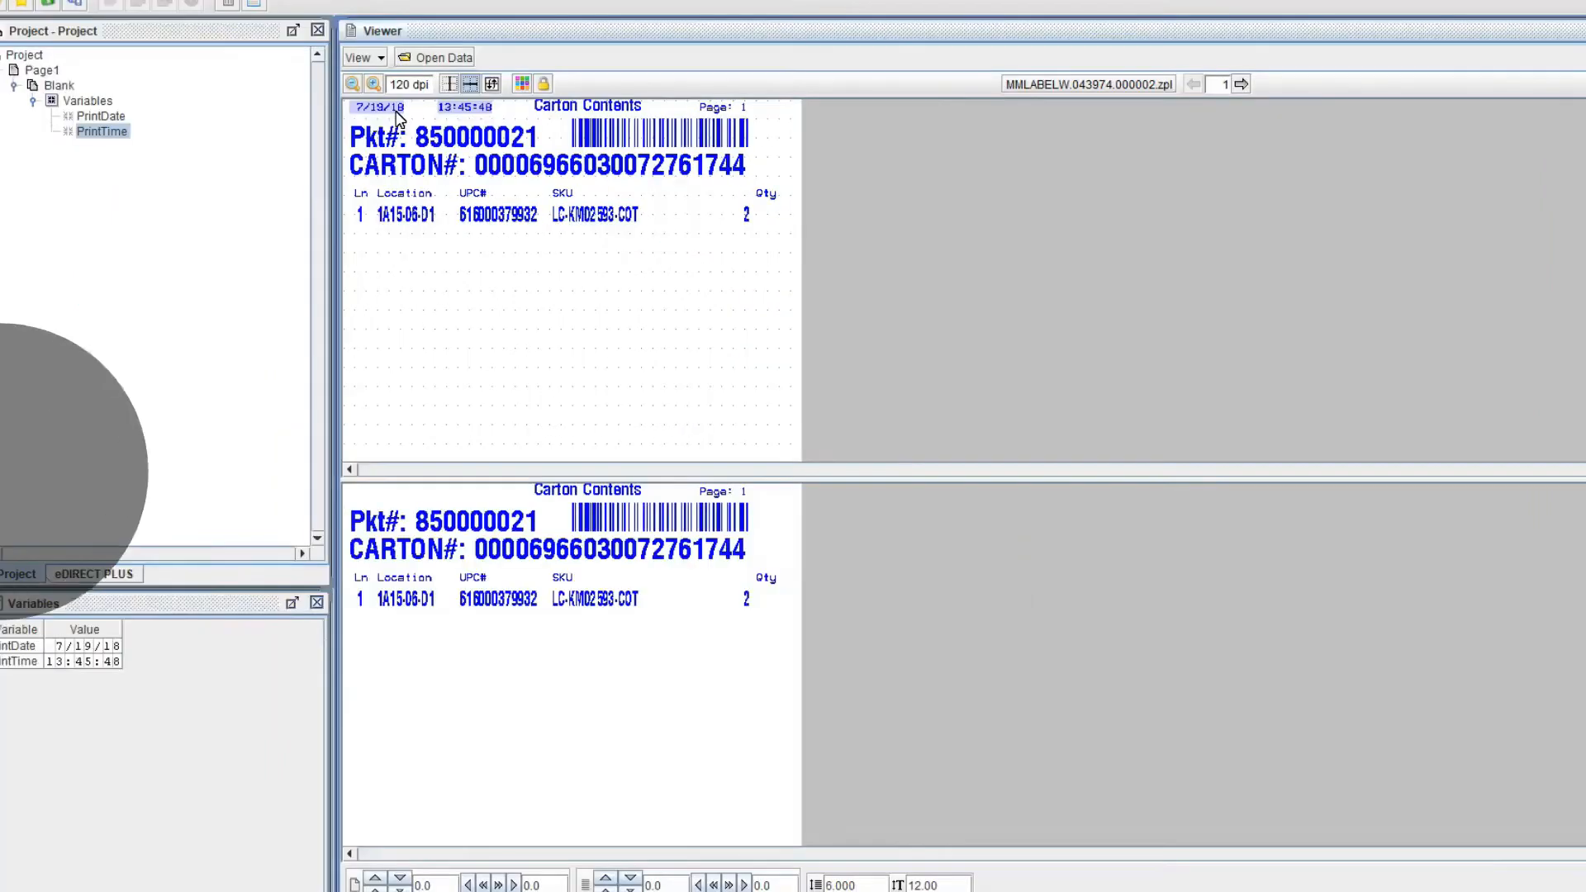
Step: Name the variable for the Carton Contents heading CartonContents and add it to the form
key("ctrl+a")
type("CartonContents")
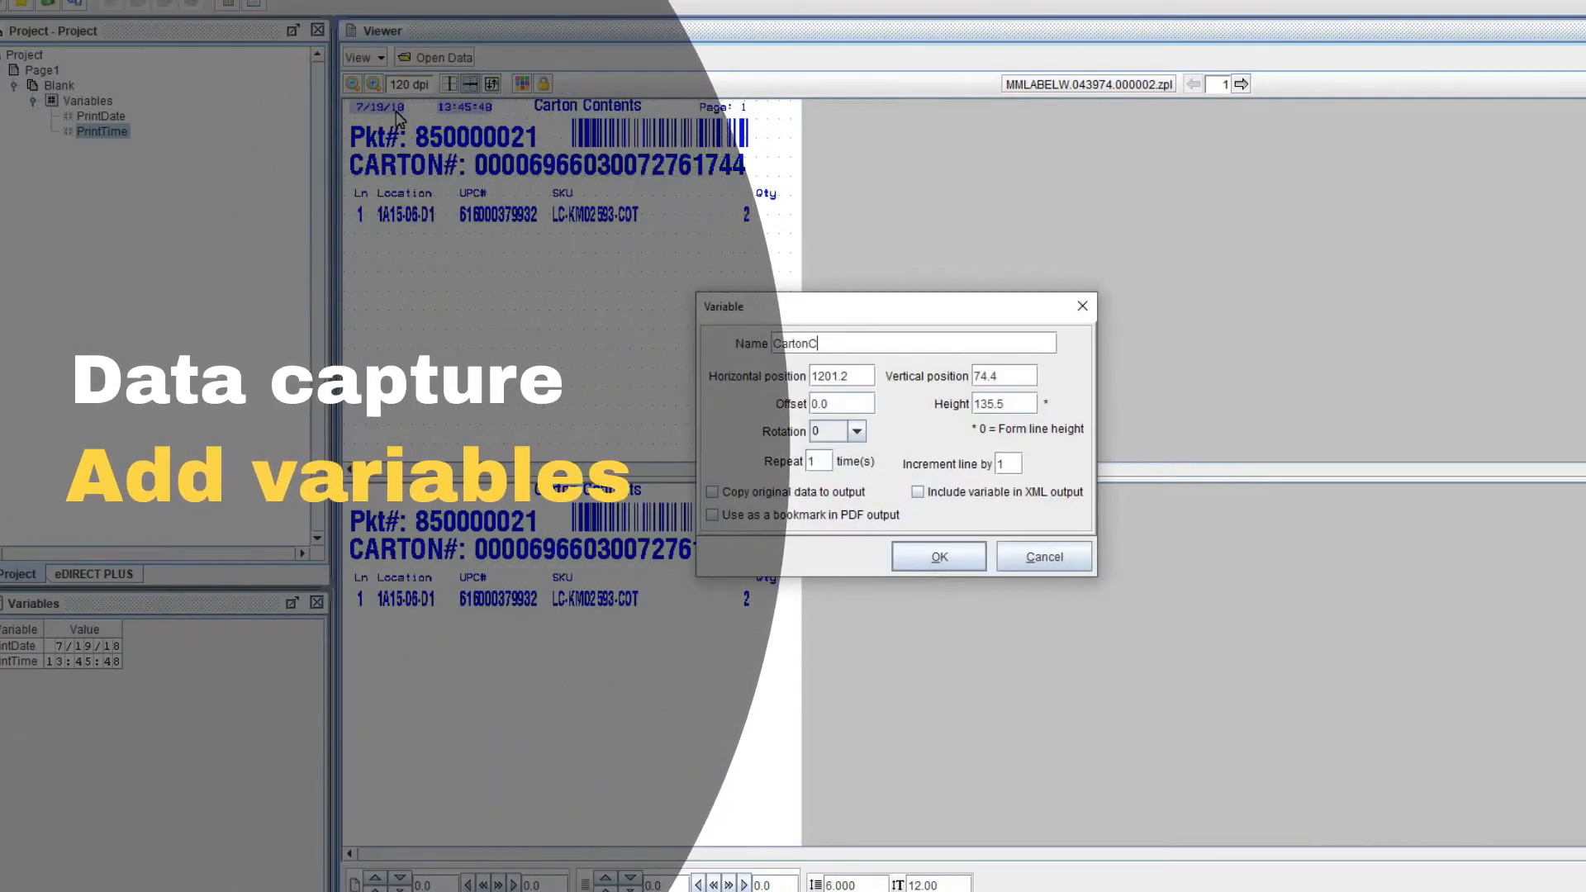
key("Return")
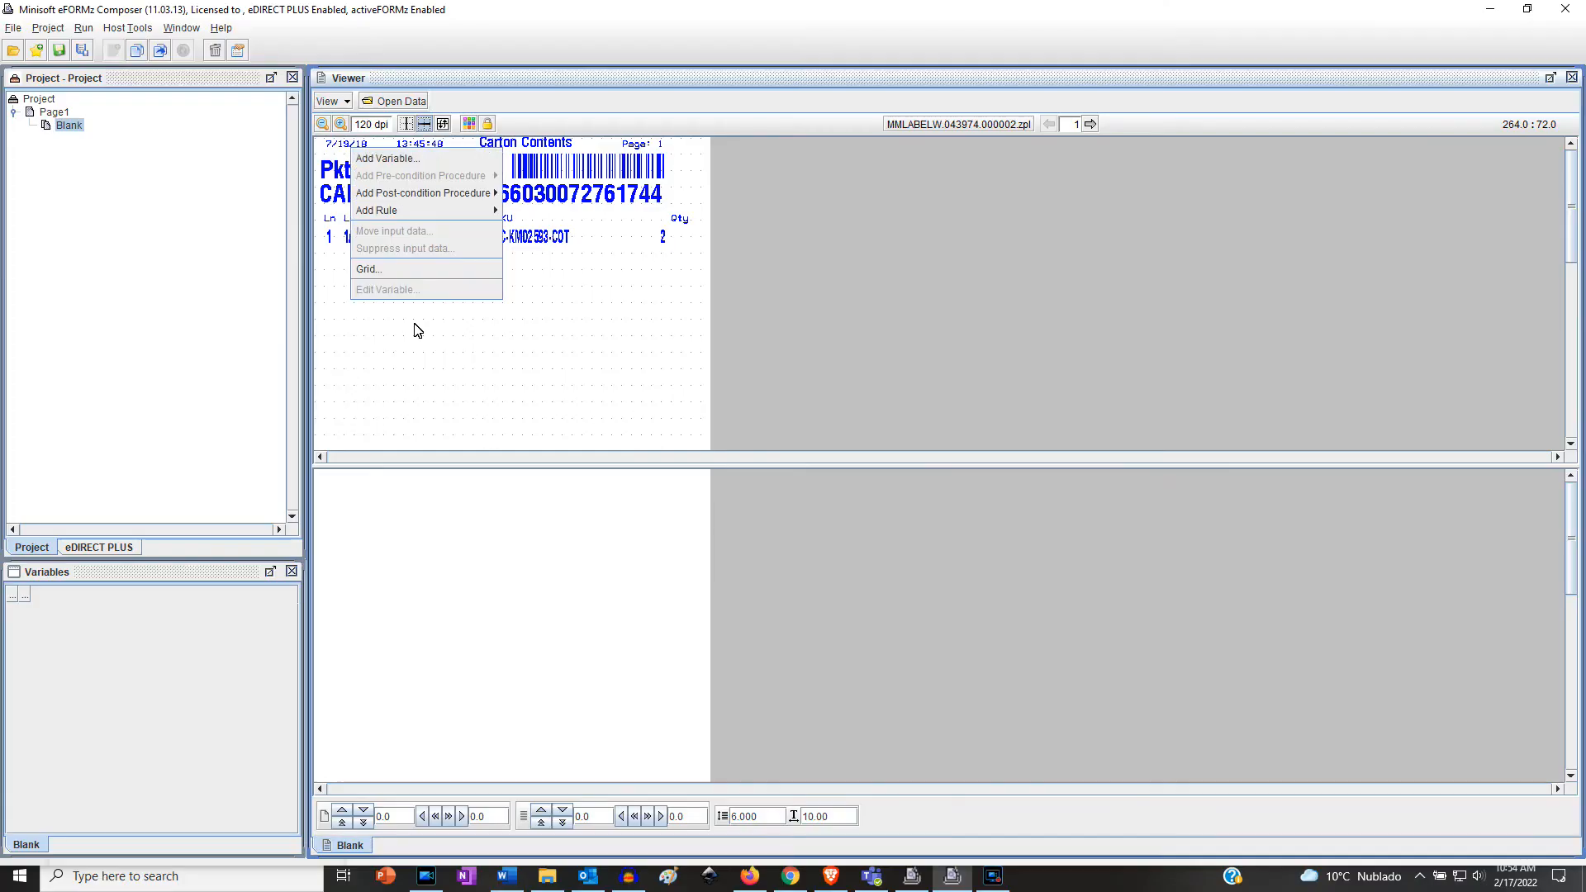
Step: Add a variable named PrintDate for the date in the label's input data
key("Down")
key("Return")
key("ctrl+a")
type("P")
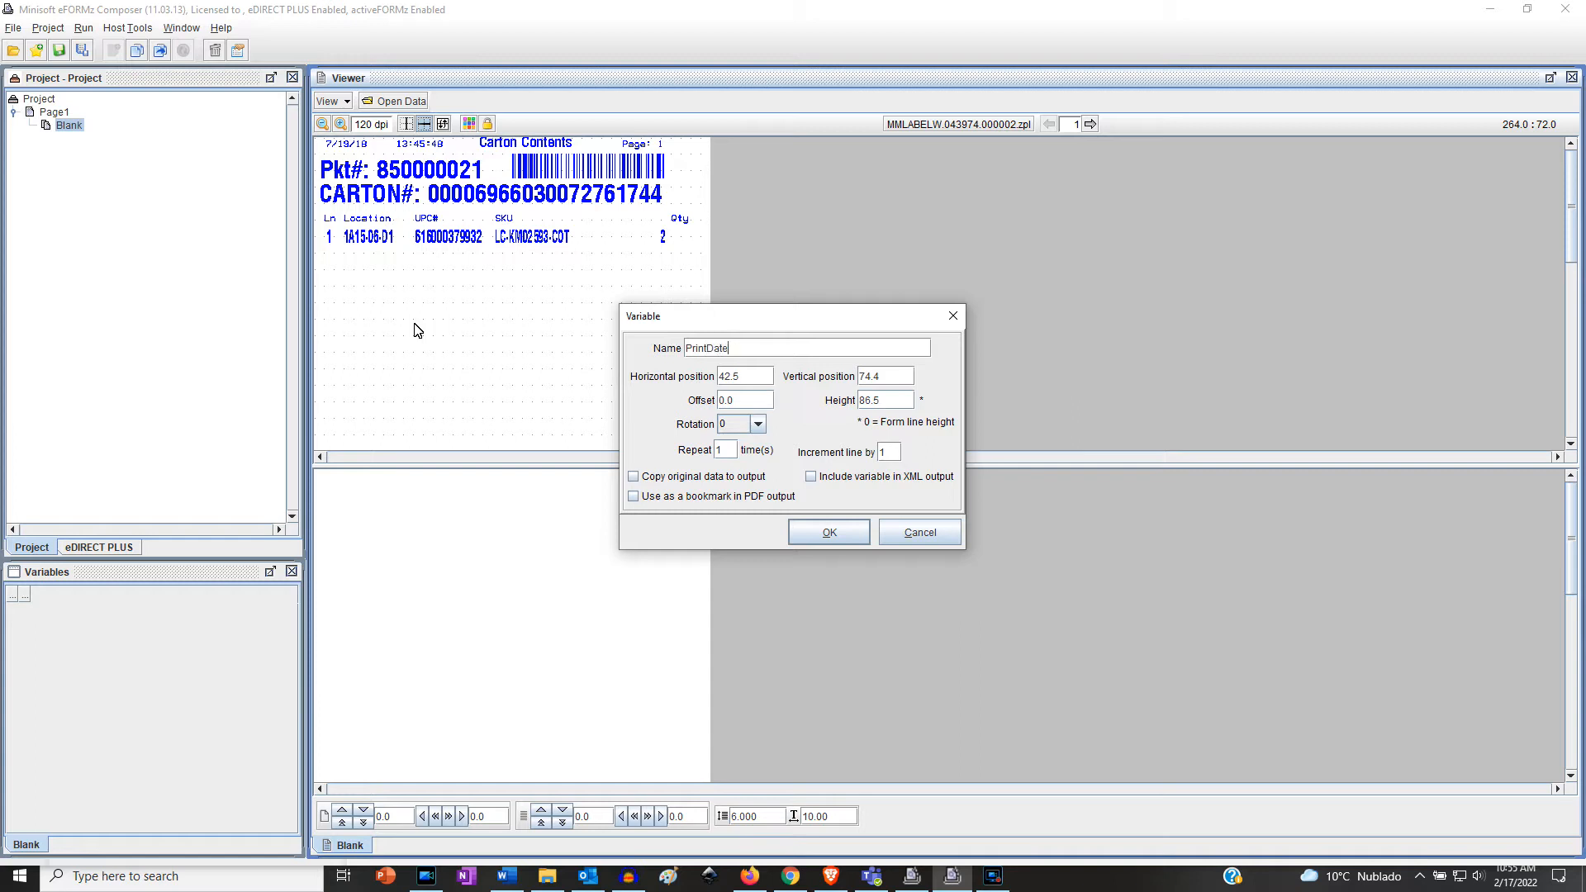
key("Return")
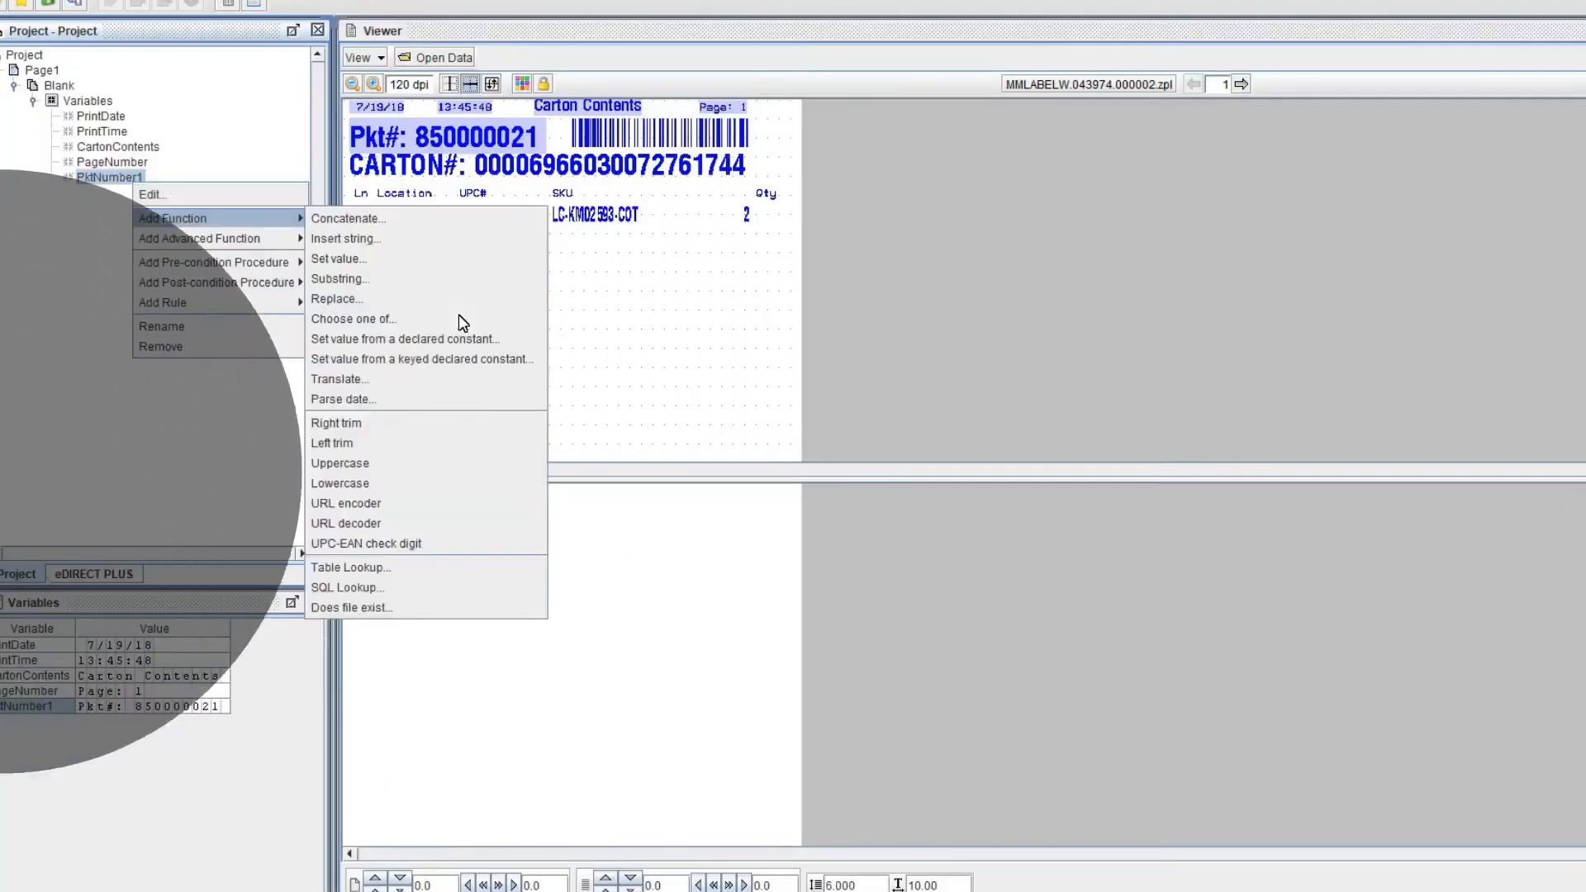
Step: Start adding a Replace function to the PktNumber1 variable
left_click(460, 322)
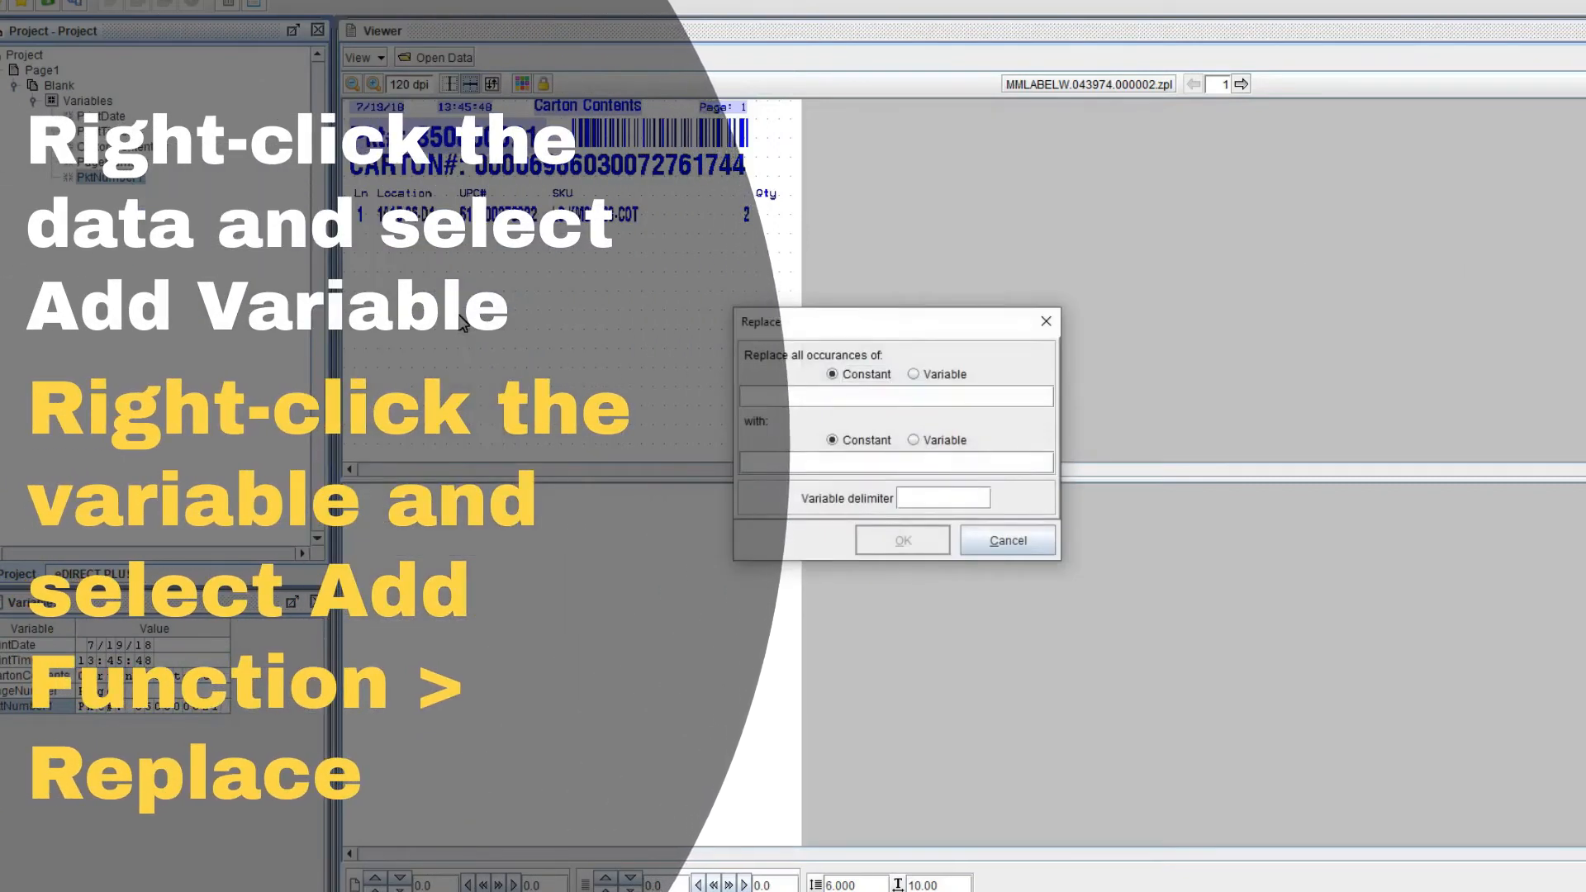
type("P")
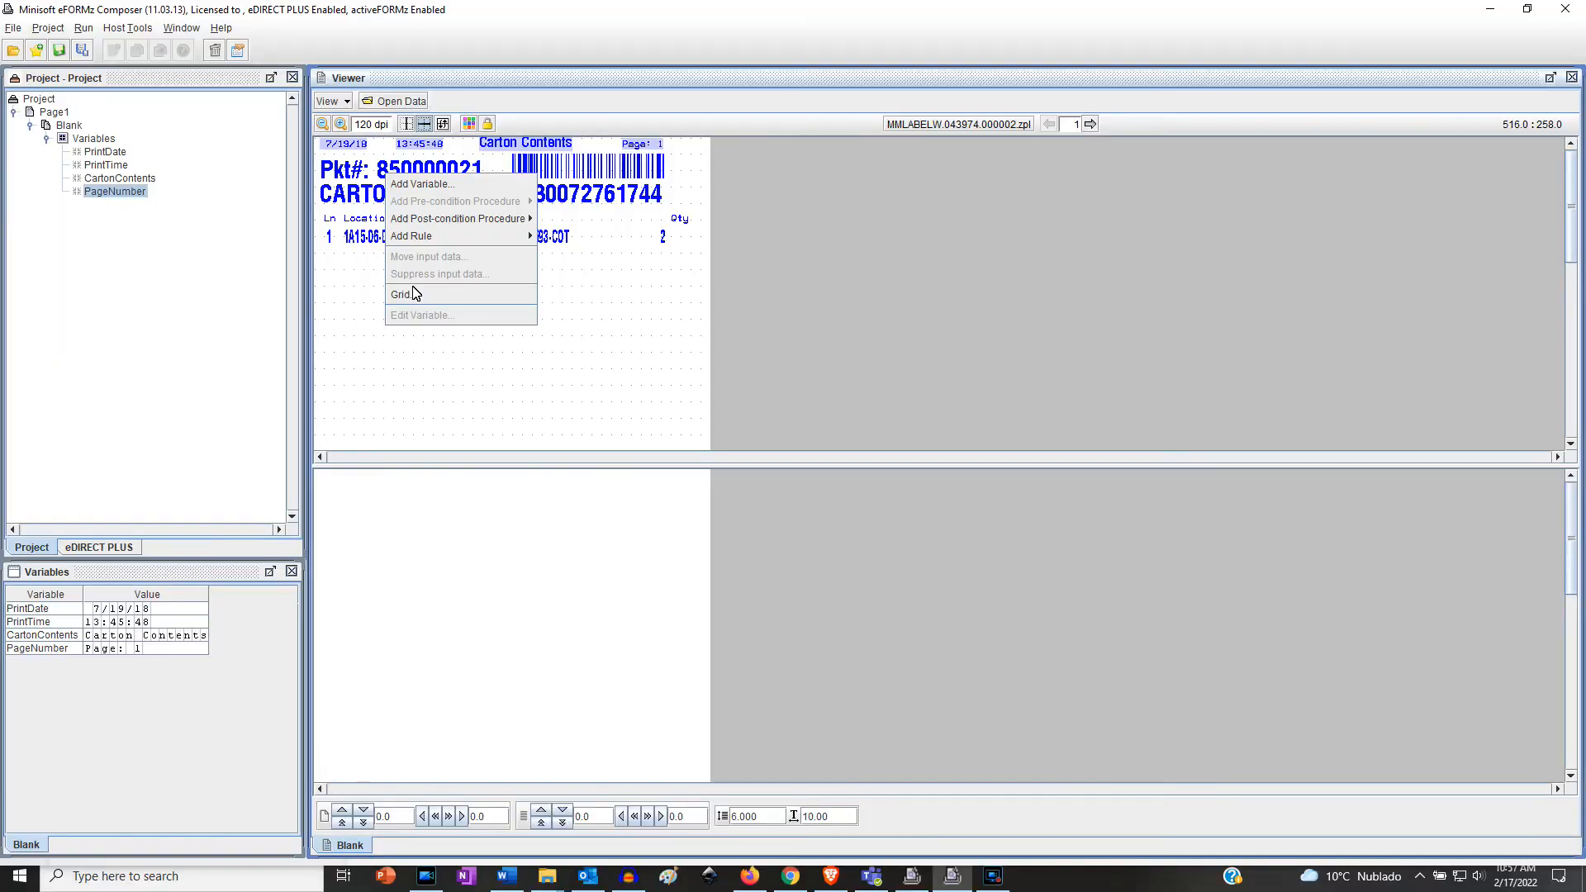
Step: Add a variable named PktNumber1 for the Pkt# line of the label's input data
left_click(414, 290)
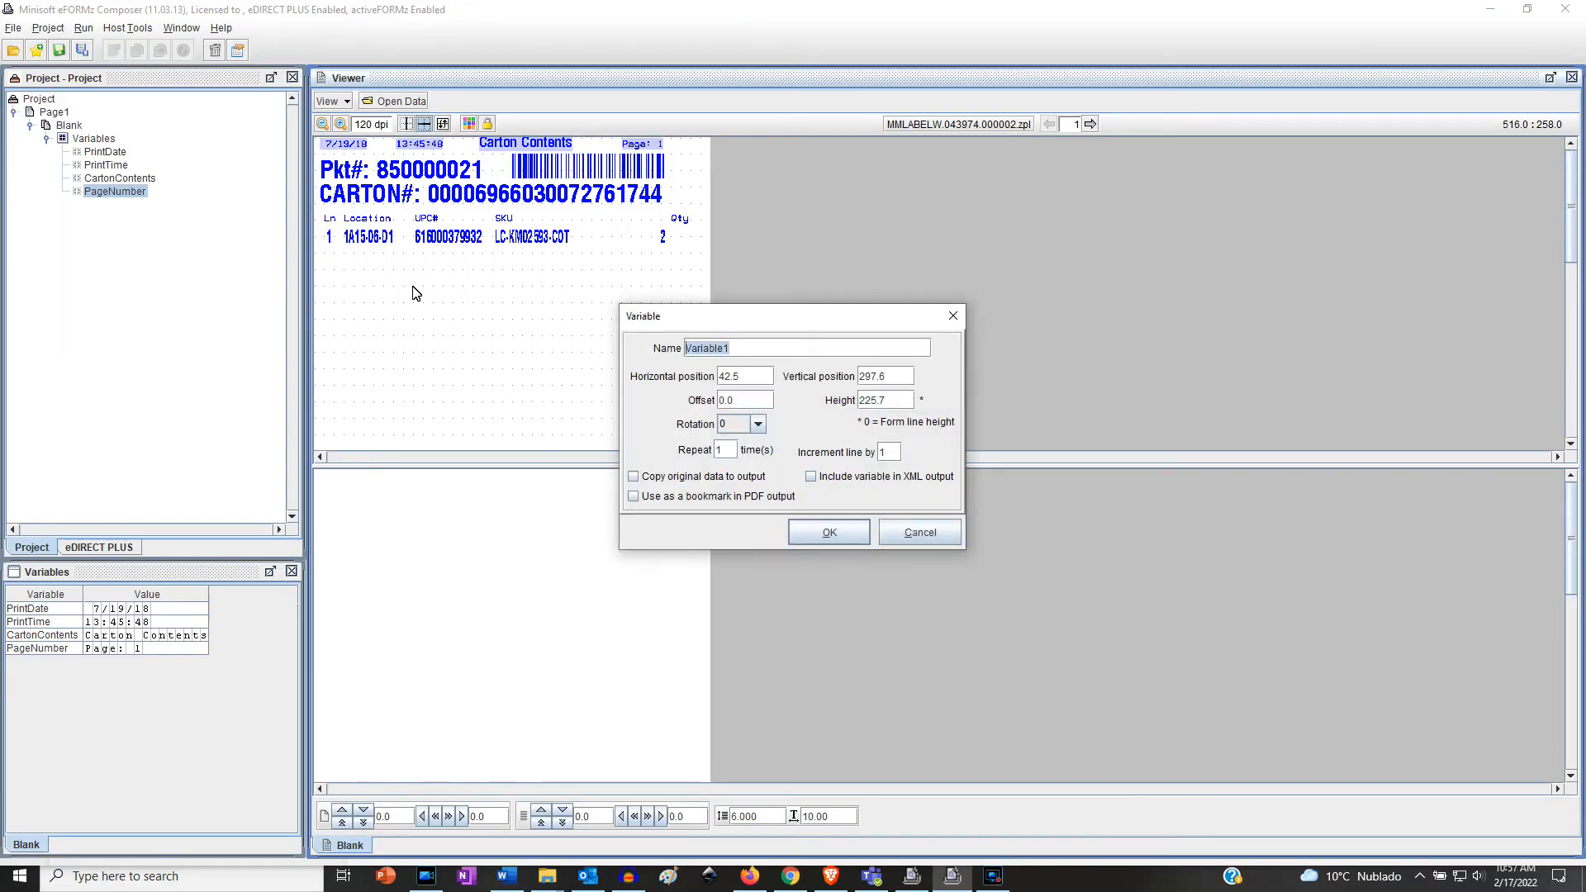
type("PktNumber1")
key("Return")
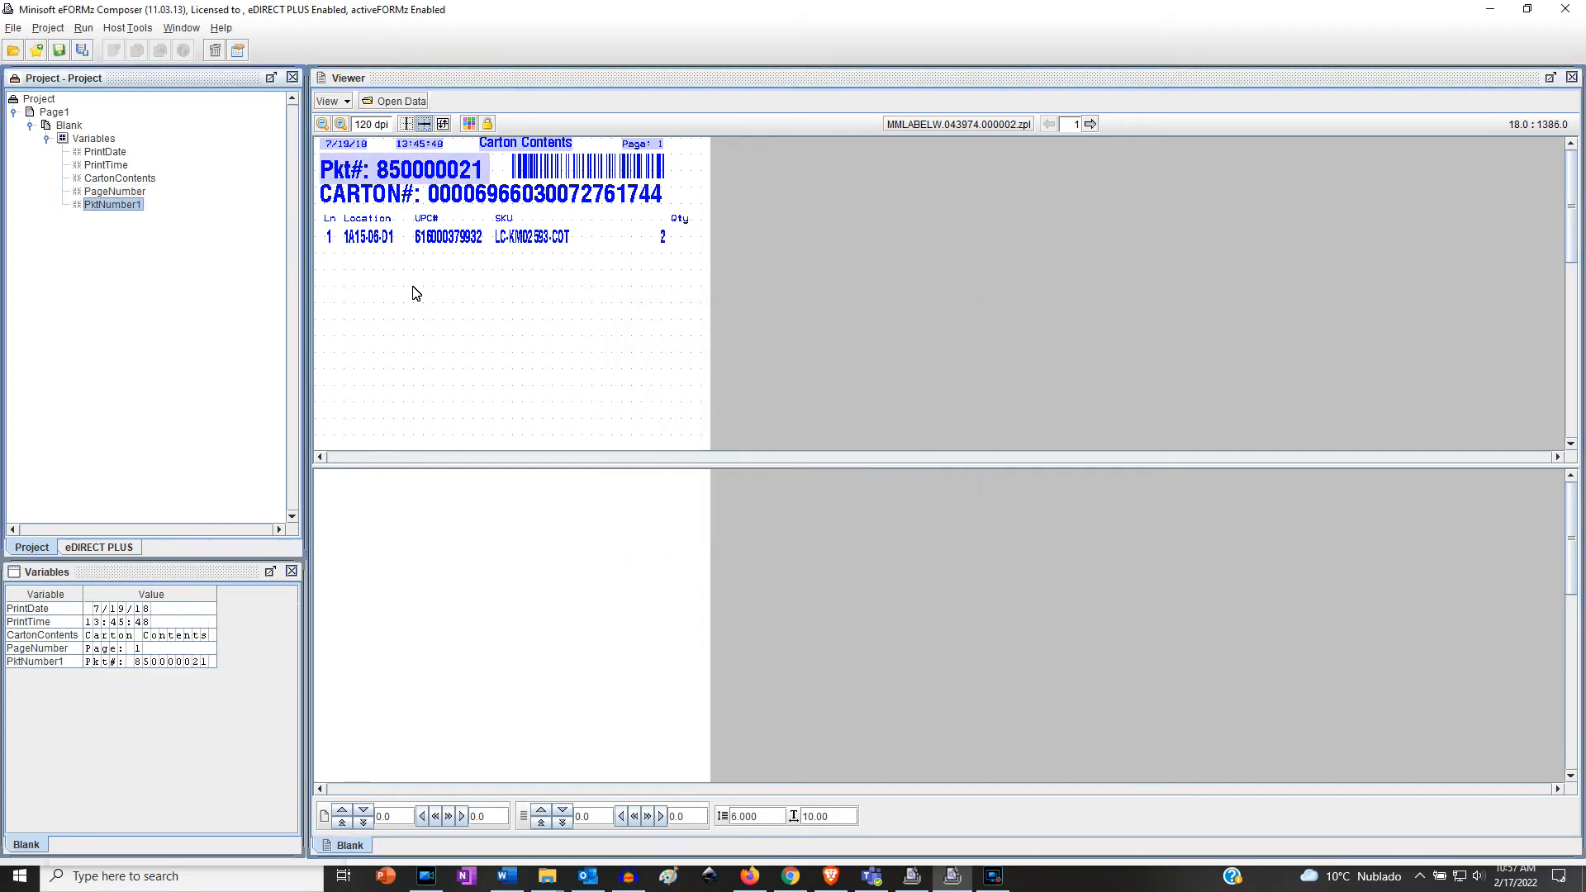
Step: Add a Replace function to PktNumber1 that replaces the constant "Pkt#:" with an empty constant
right_click(139, 208)
mouse_move(198, 240)
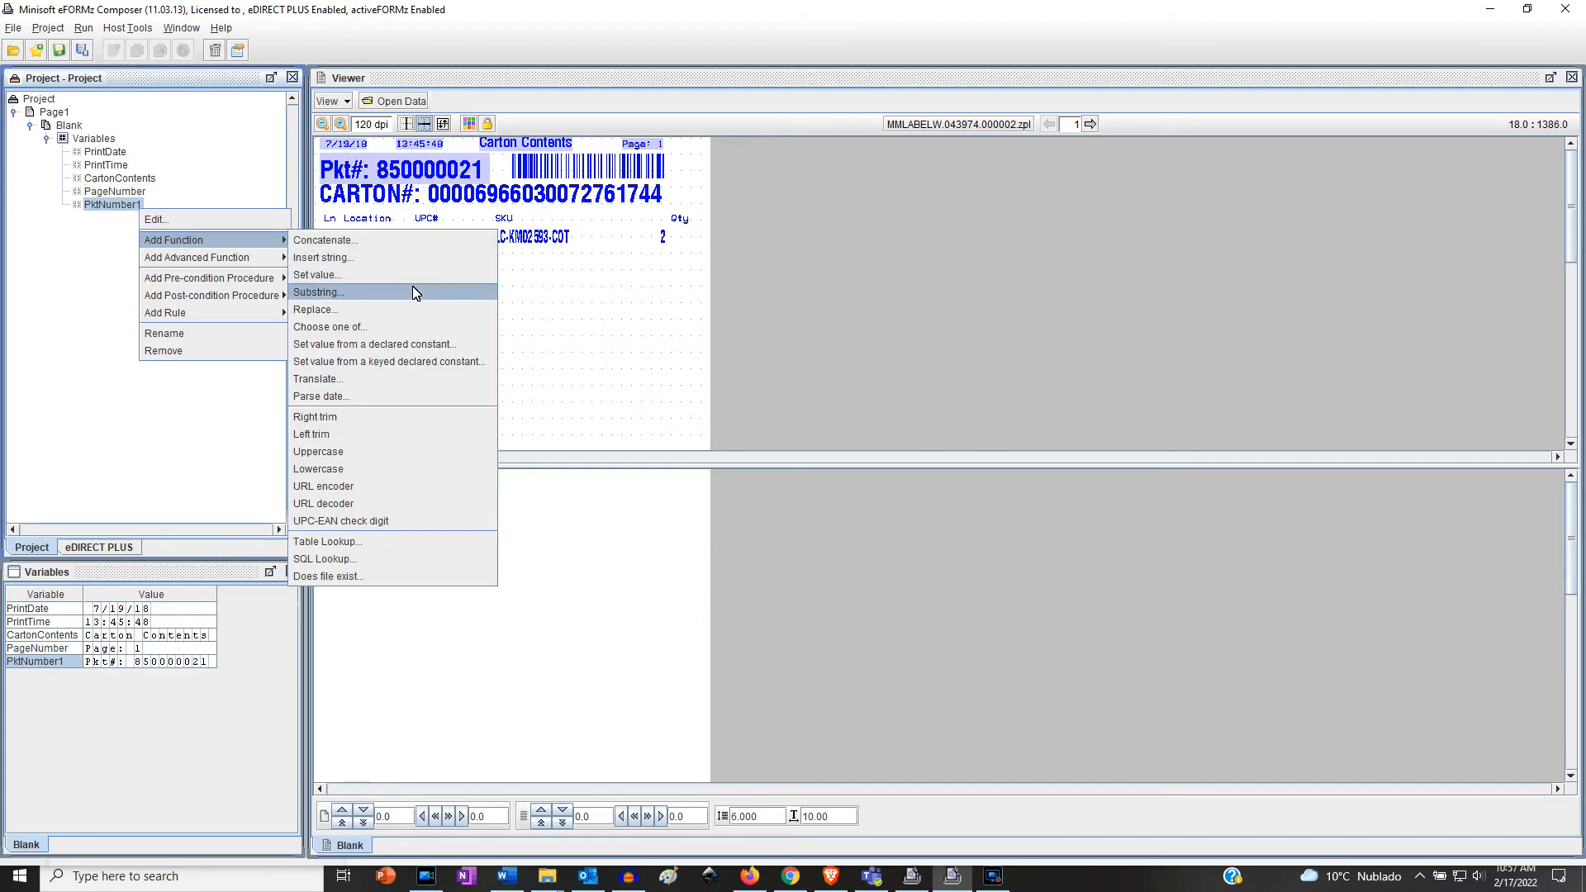
left_click(413, 309)
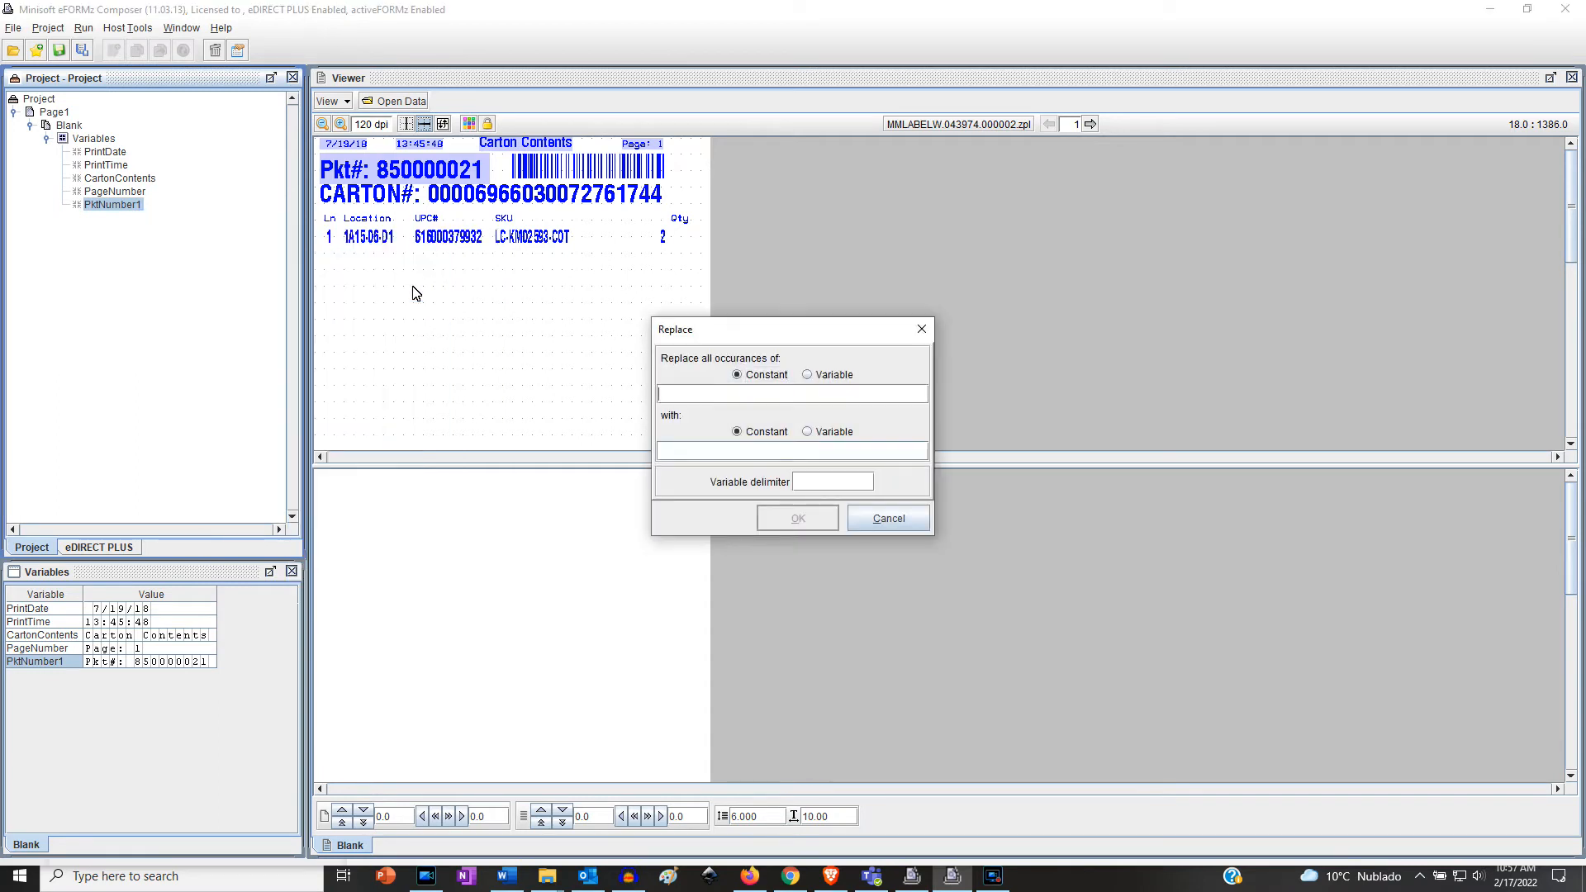
type("Pkt#:")
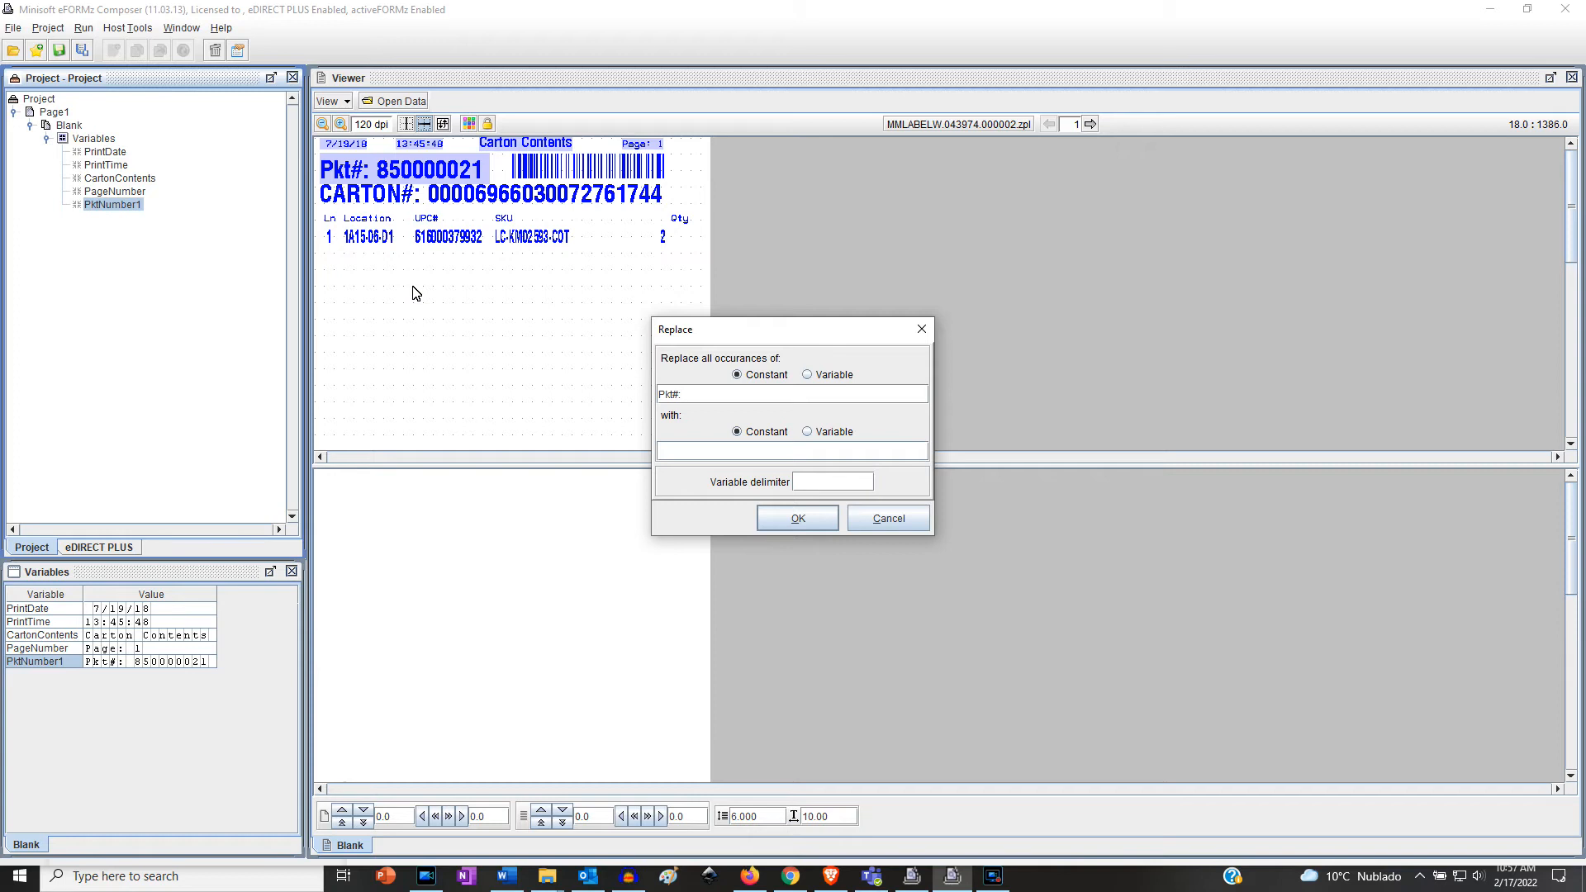
key("Return")
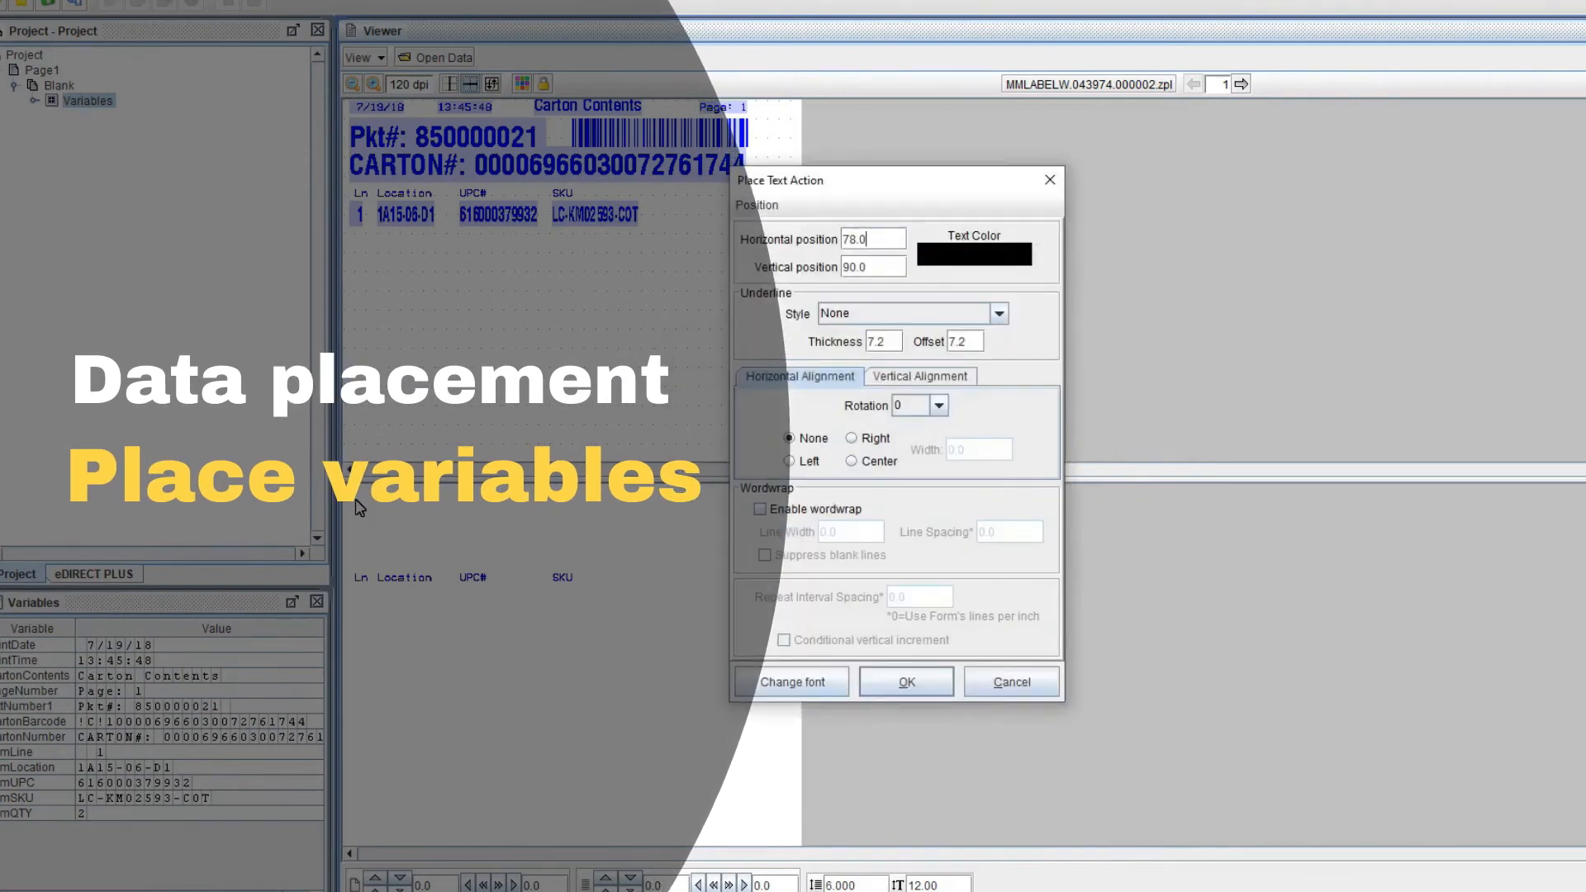
Step: Place the variable's text on the form at horizontal position 78.0 and vertical position 90.0
key("Return")
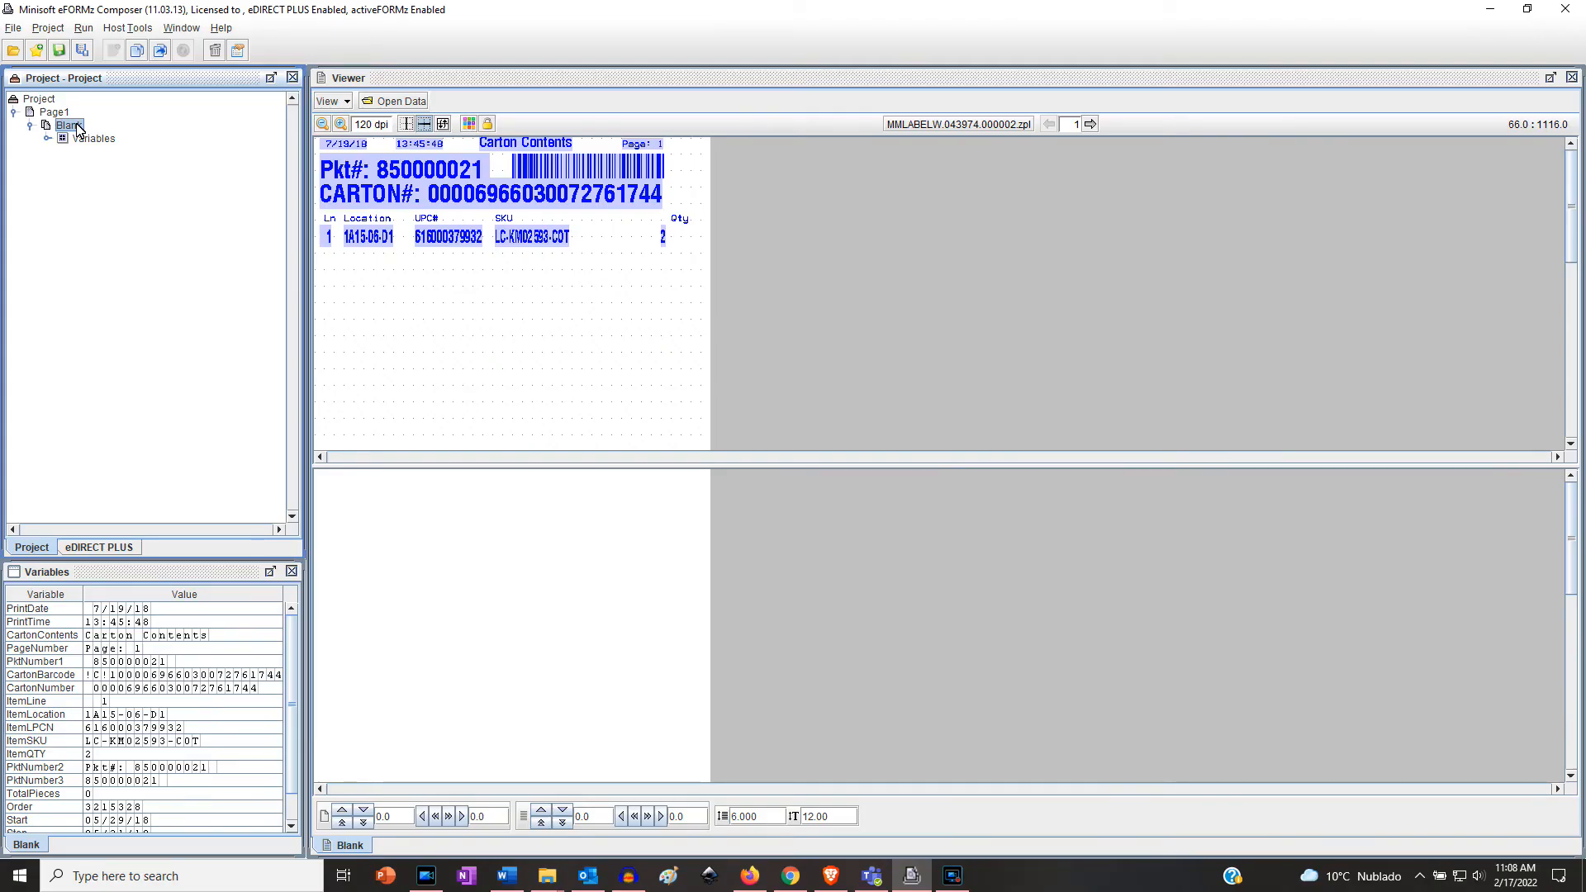
Step: Add a table document component to the Blank form with the description "main"
right_click(76, 126)
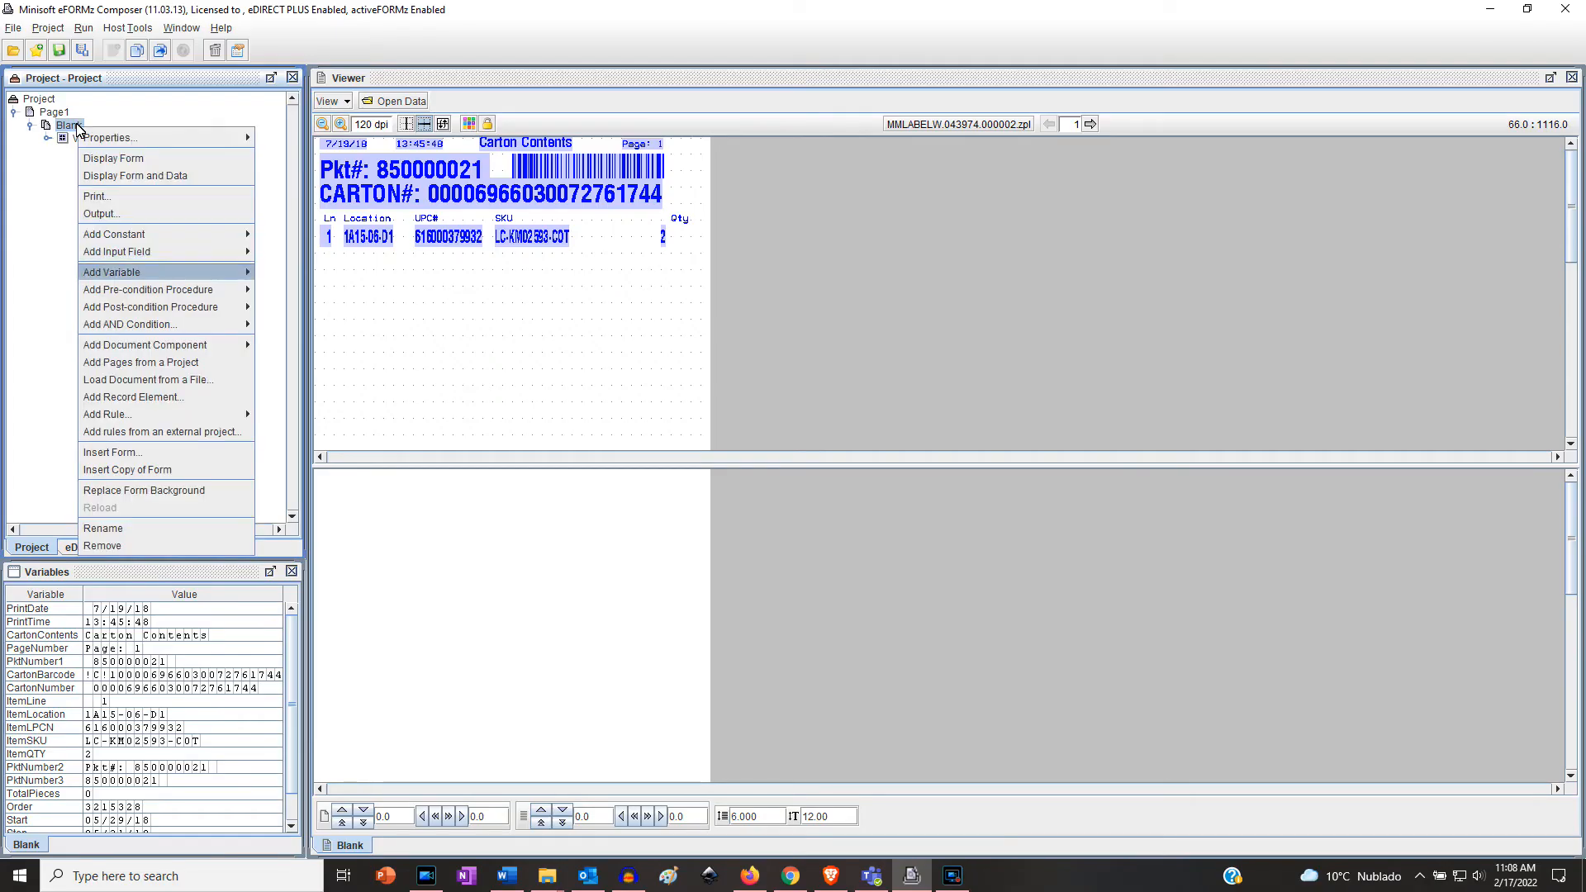
mouse_move(165, 346)
key("Return")
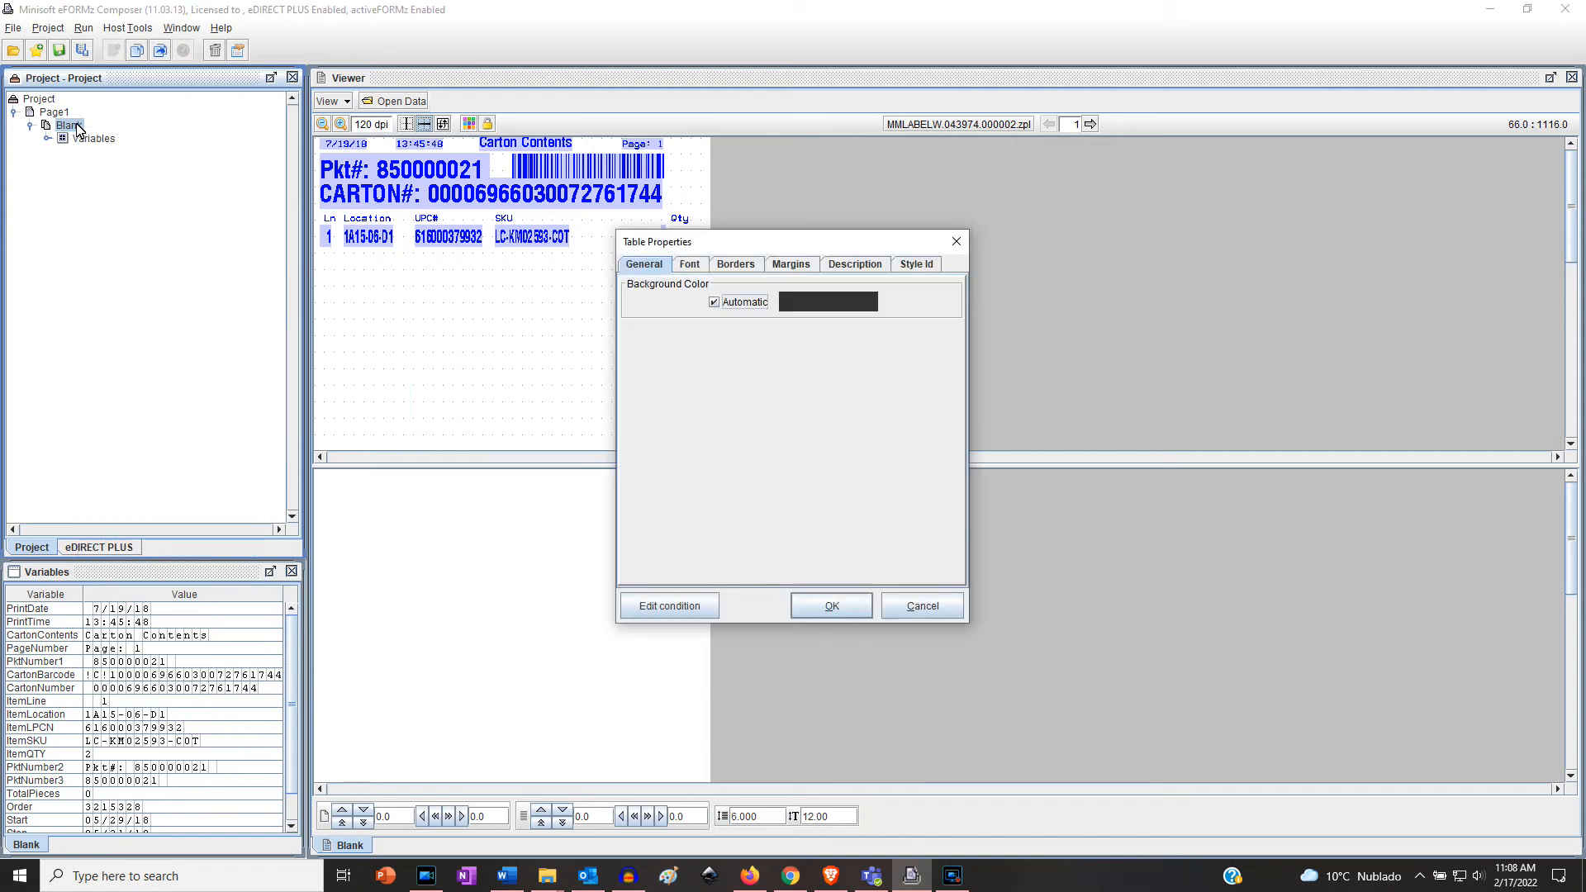
left_click(856, 265)
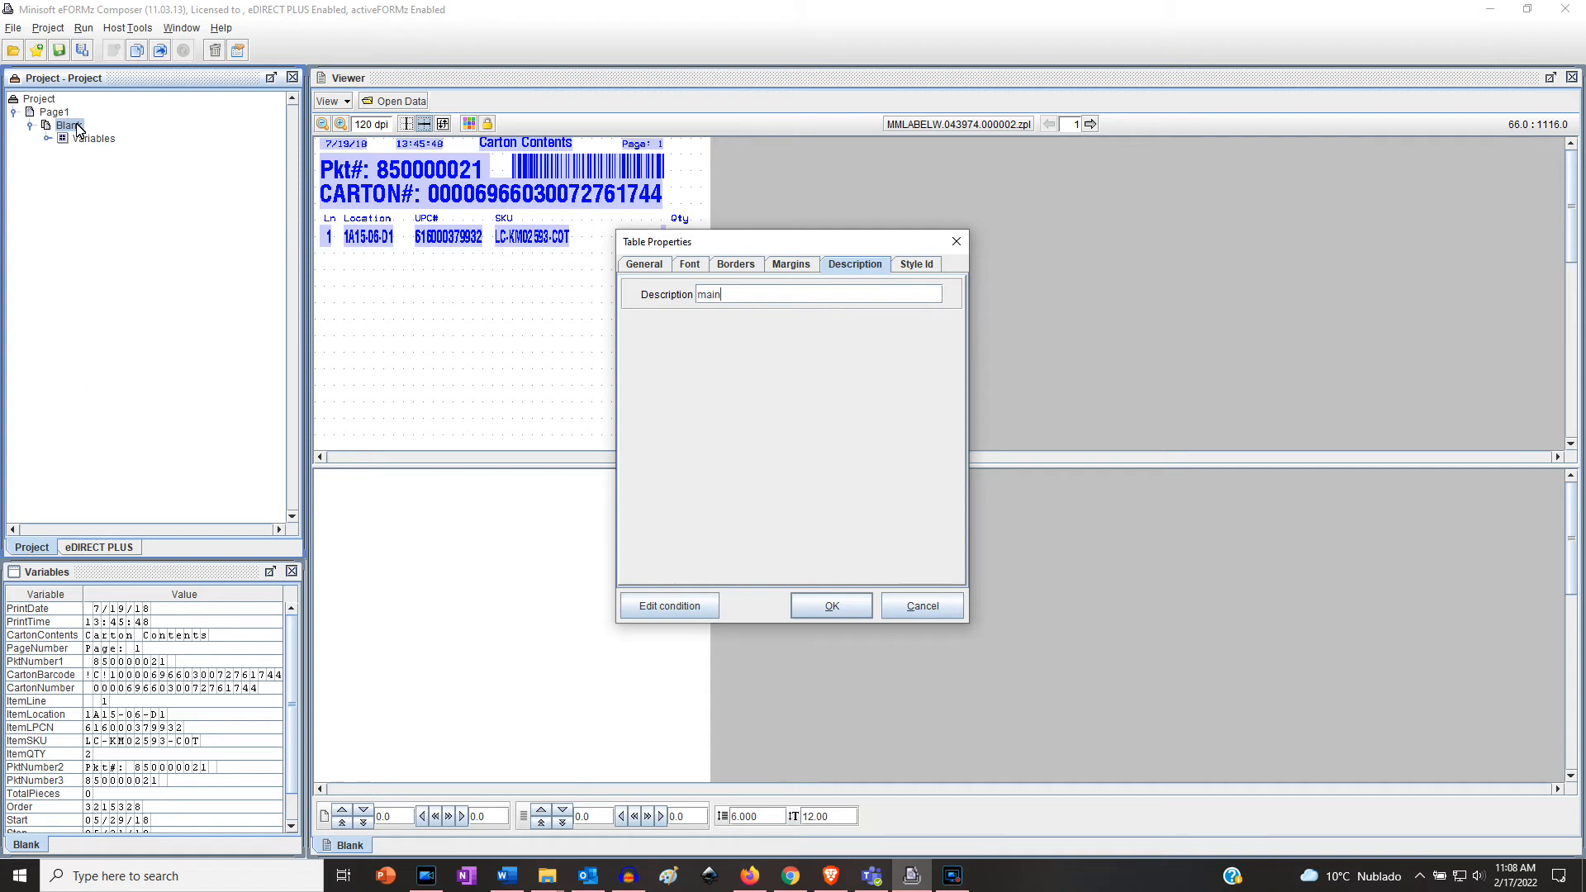
key("Return")
Step: Add a normal row to the main table with the description "heading"
right_click(135, 167)
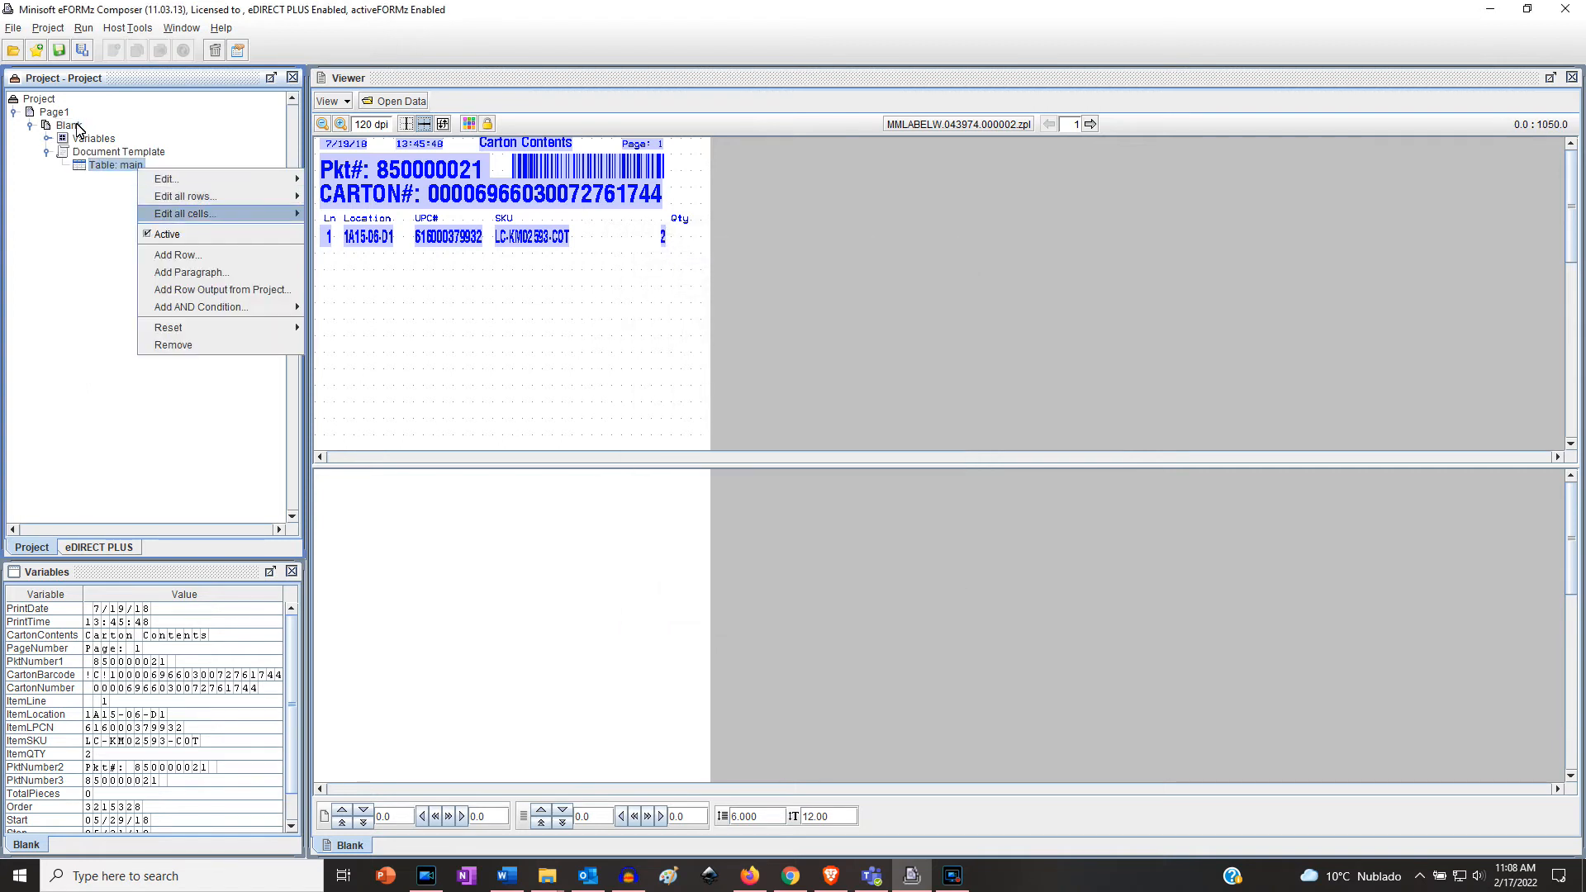
left_click(176, 254)
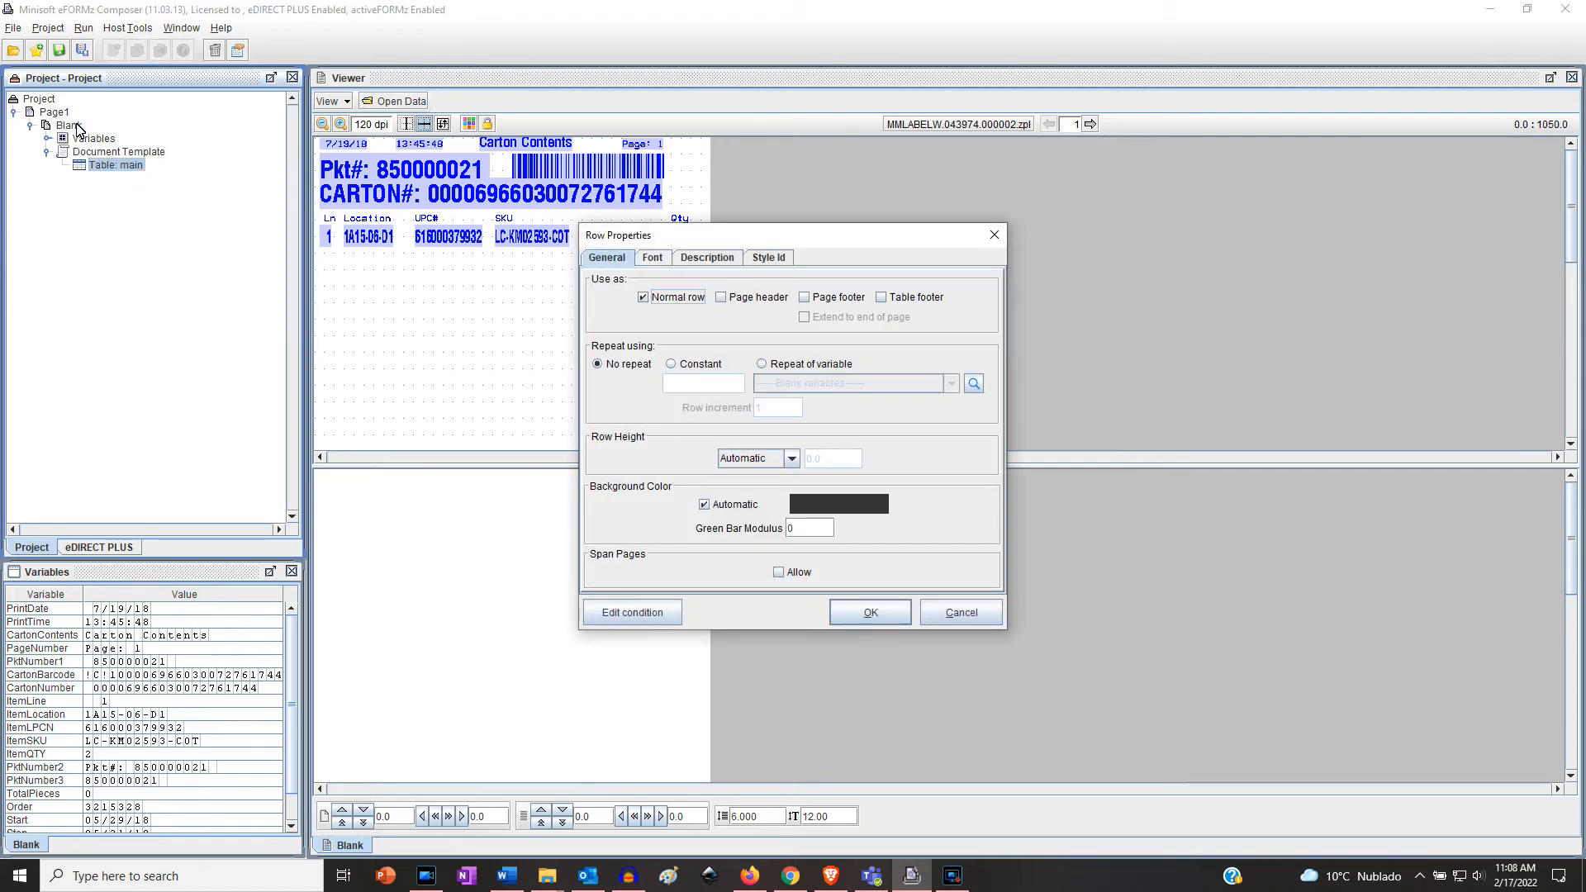
key("Right")
key("Right")
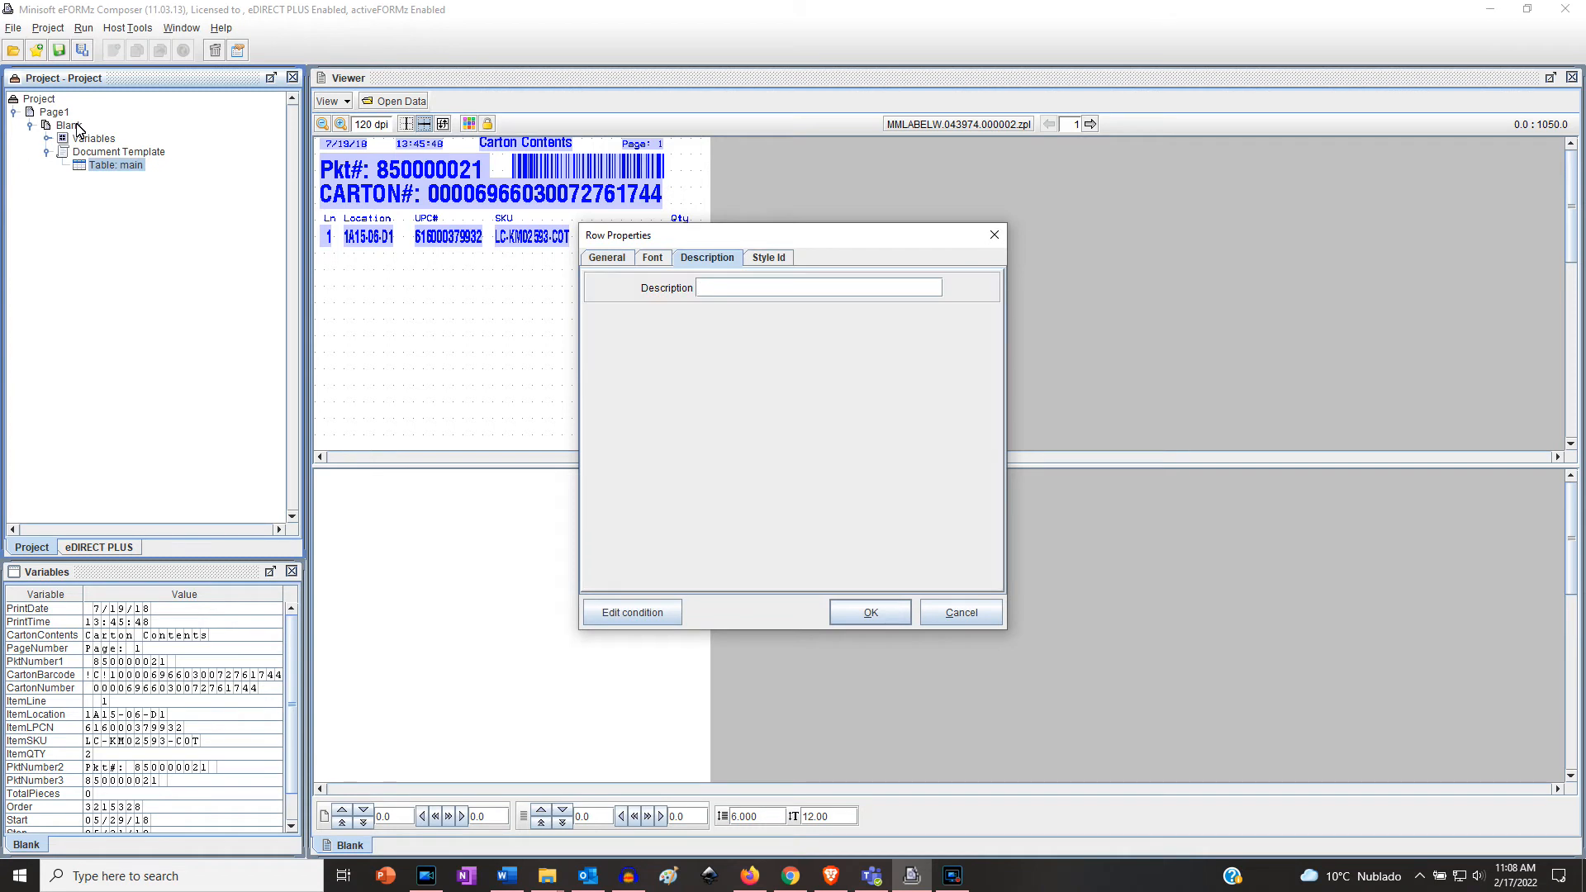
type("heading")
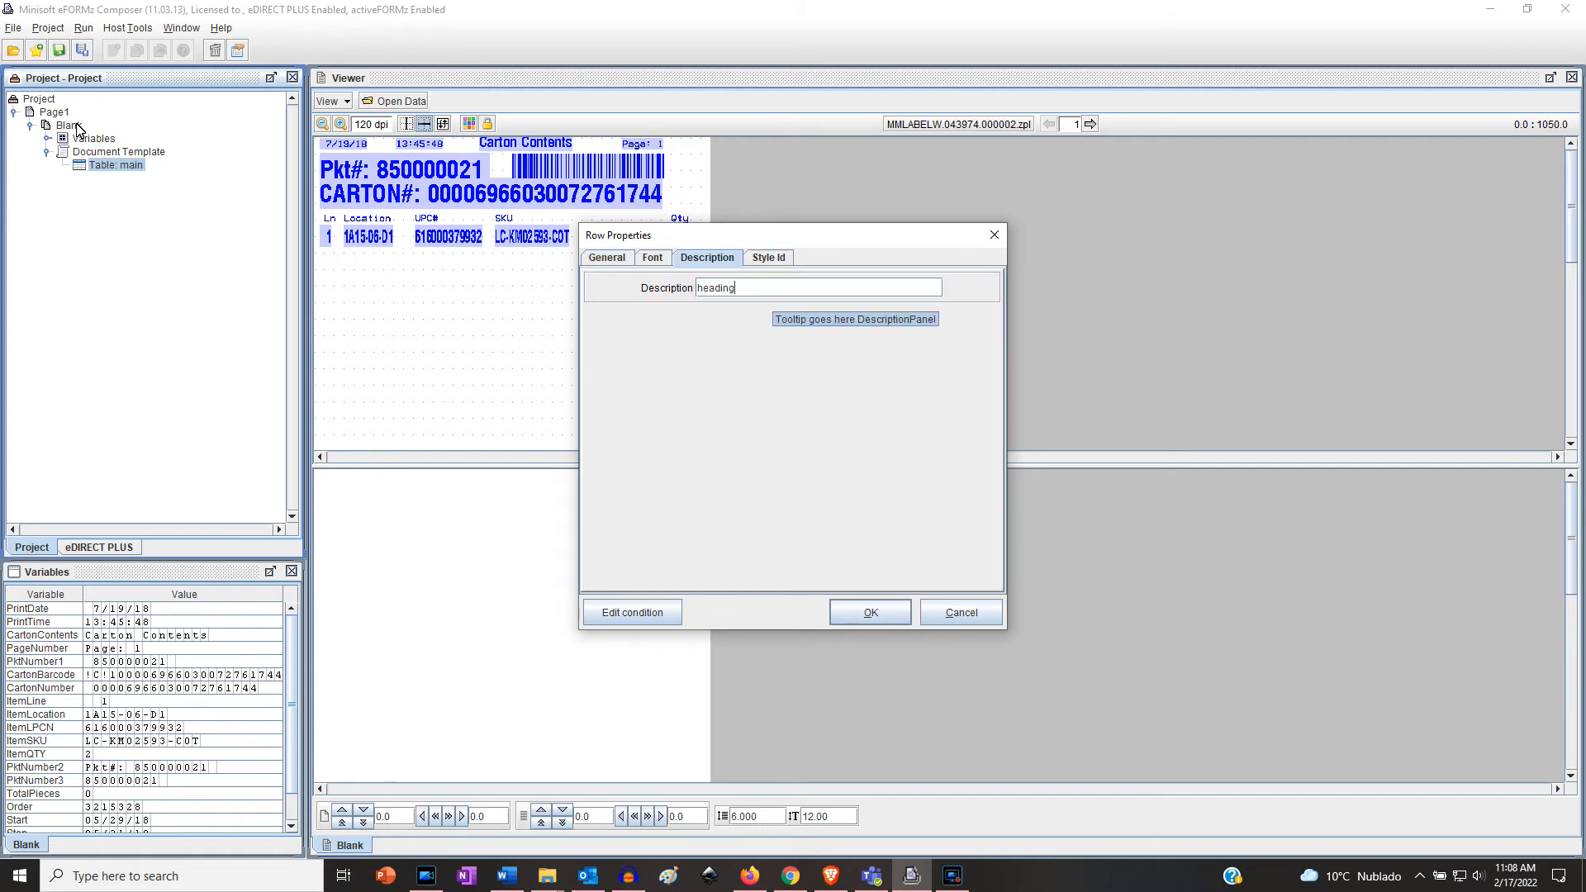
key("Return")
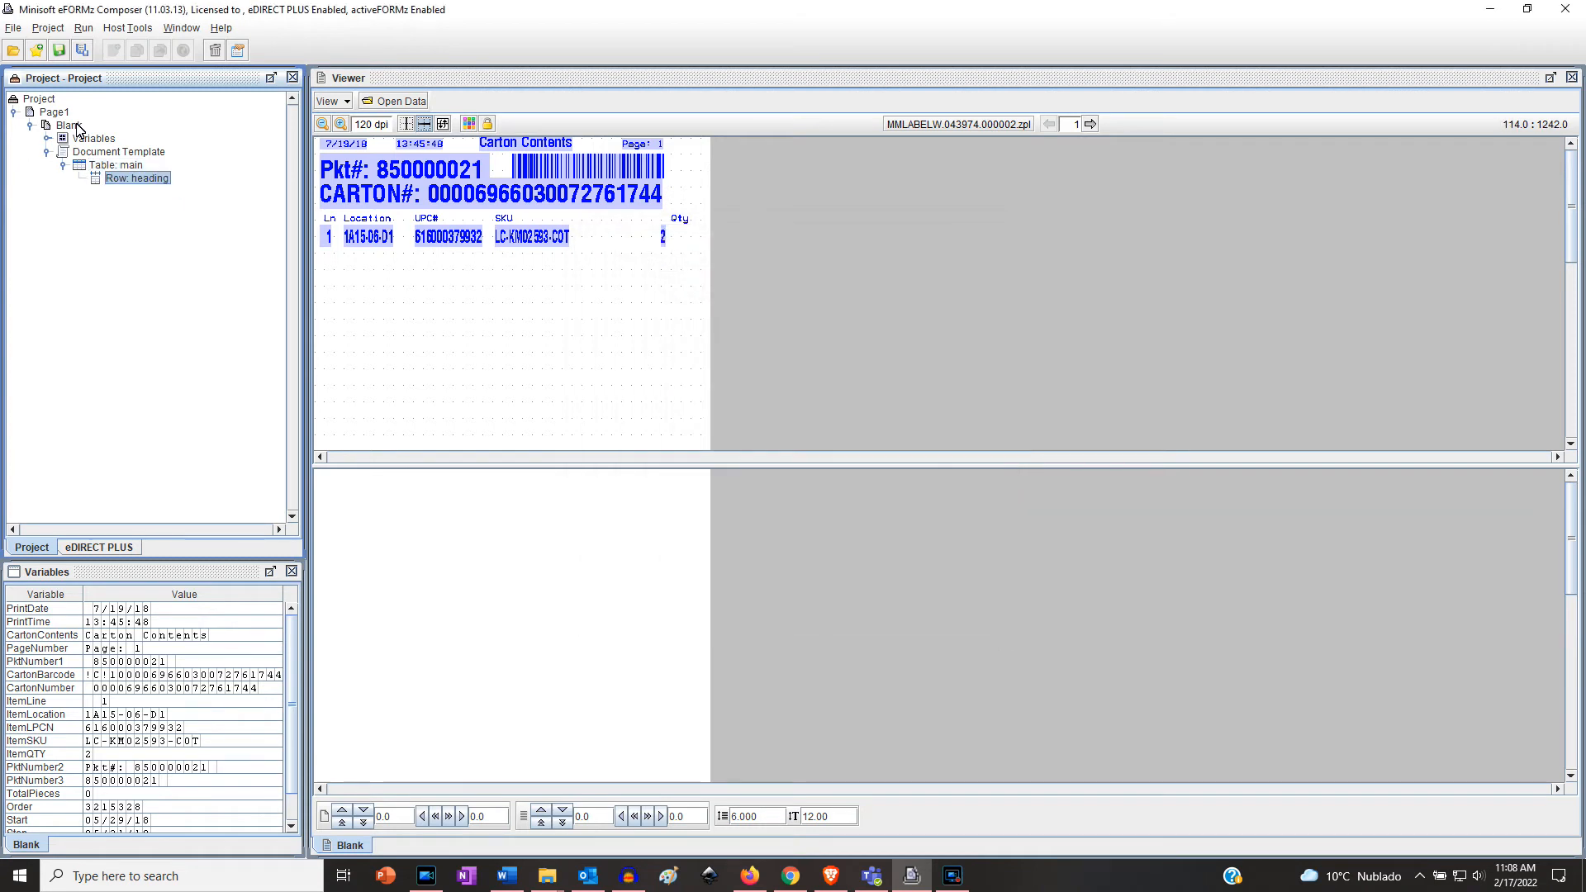
Step: Add a cell with automatic width to the heading row
right_click(152, 179)
left_click(182, 250)
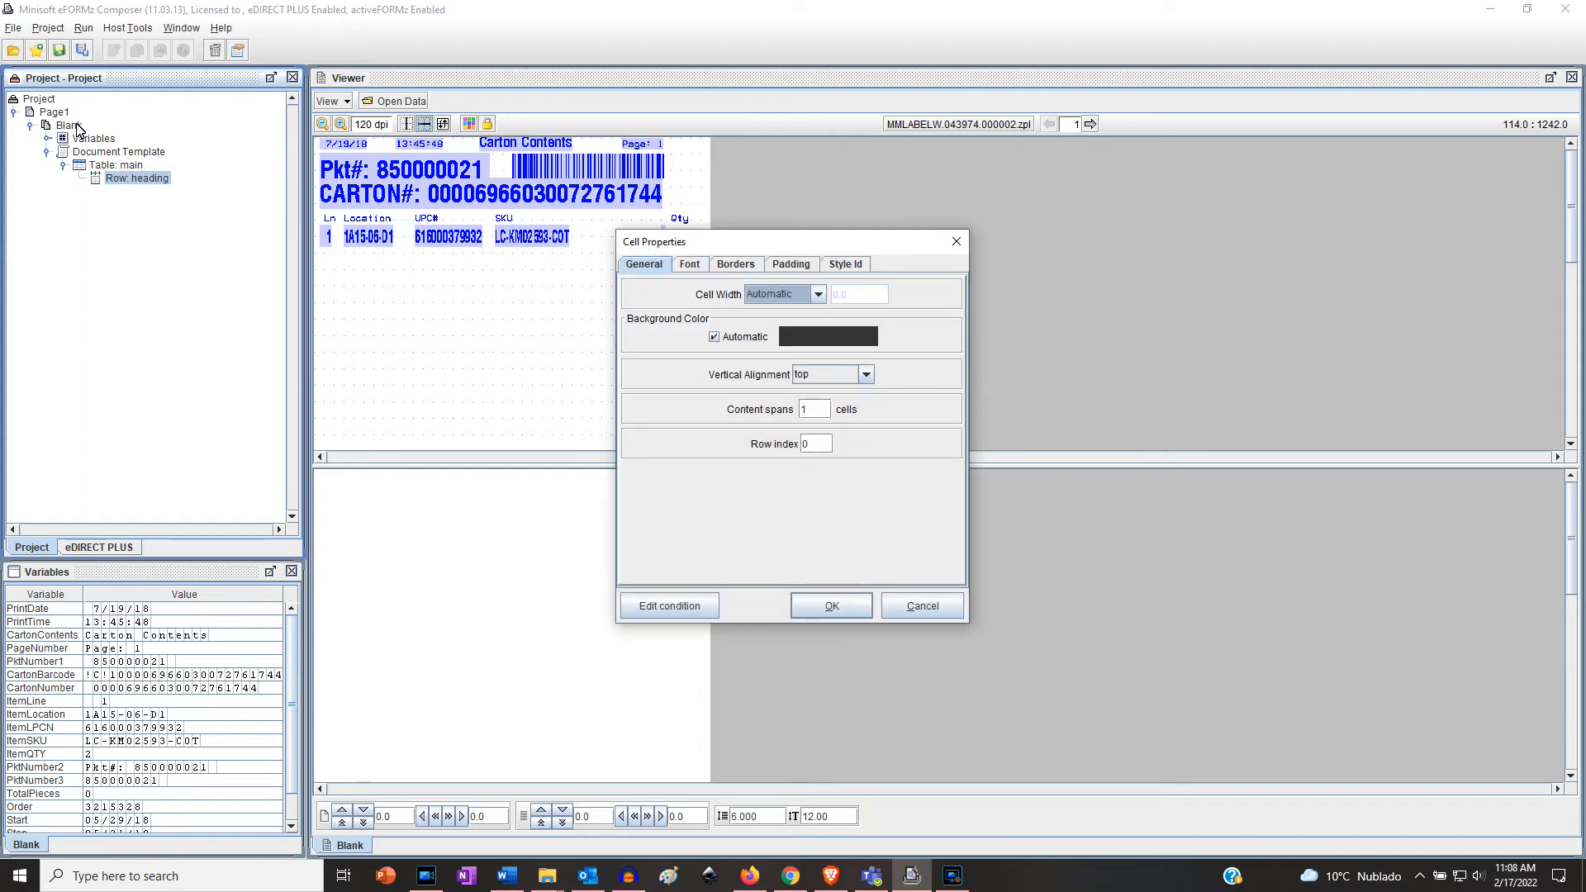
key("Return")
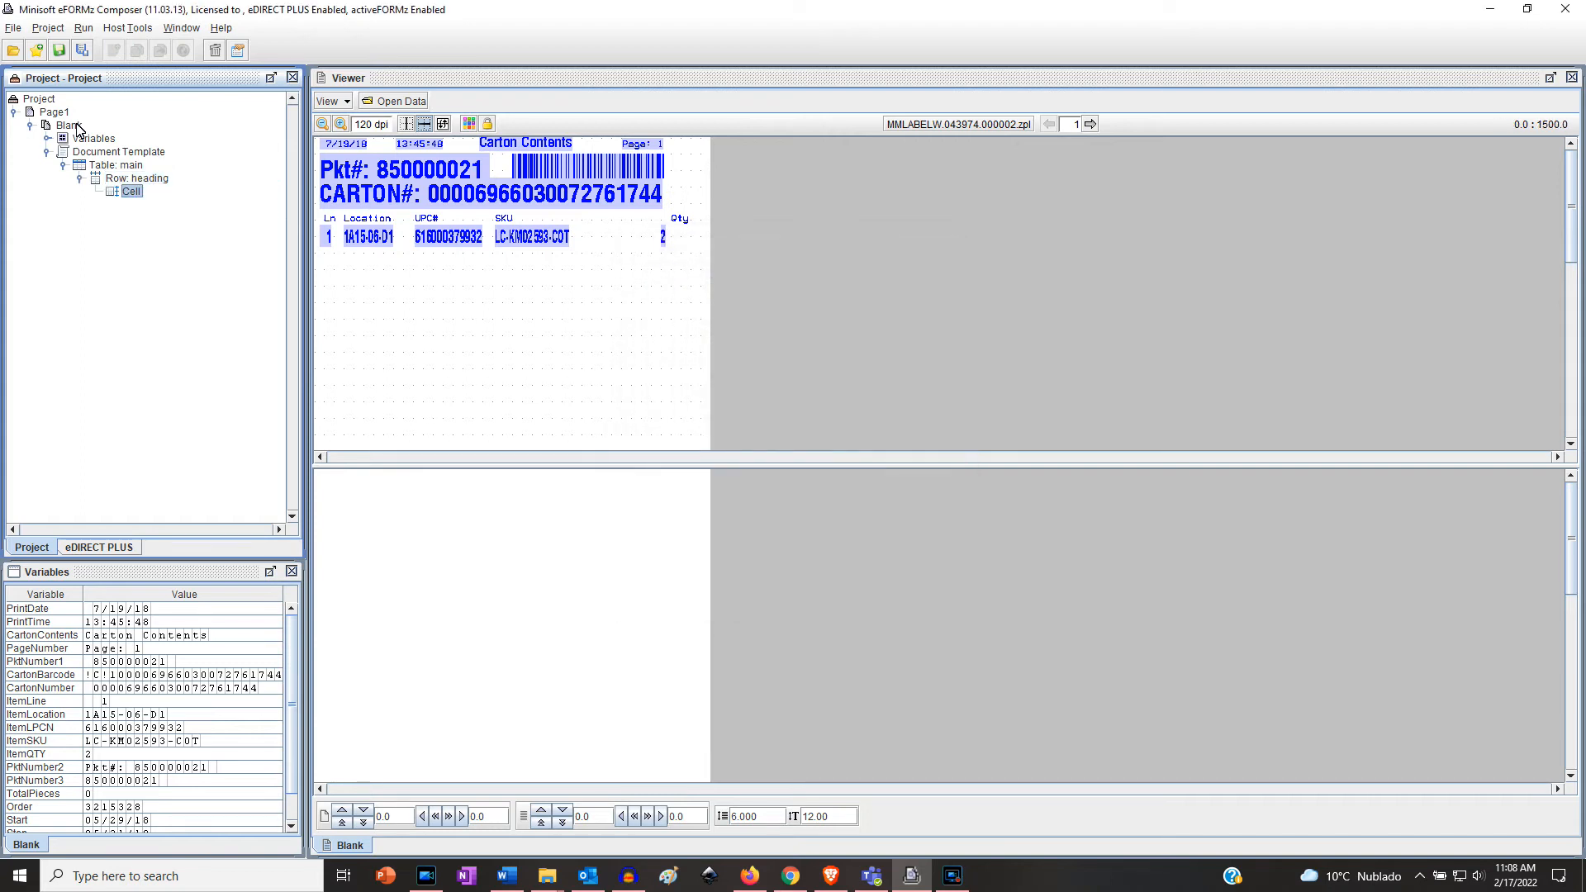
Step: Insert a nested table with default properties inside the heading row's cell
key("shift+F10")
key("Down")
key("Down")
key("Down")
key("Down")
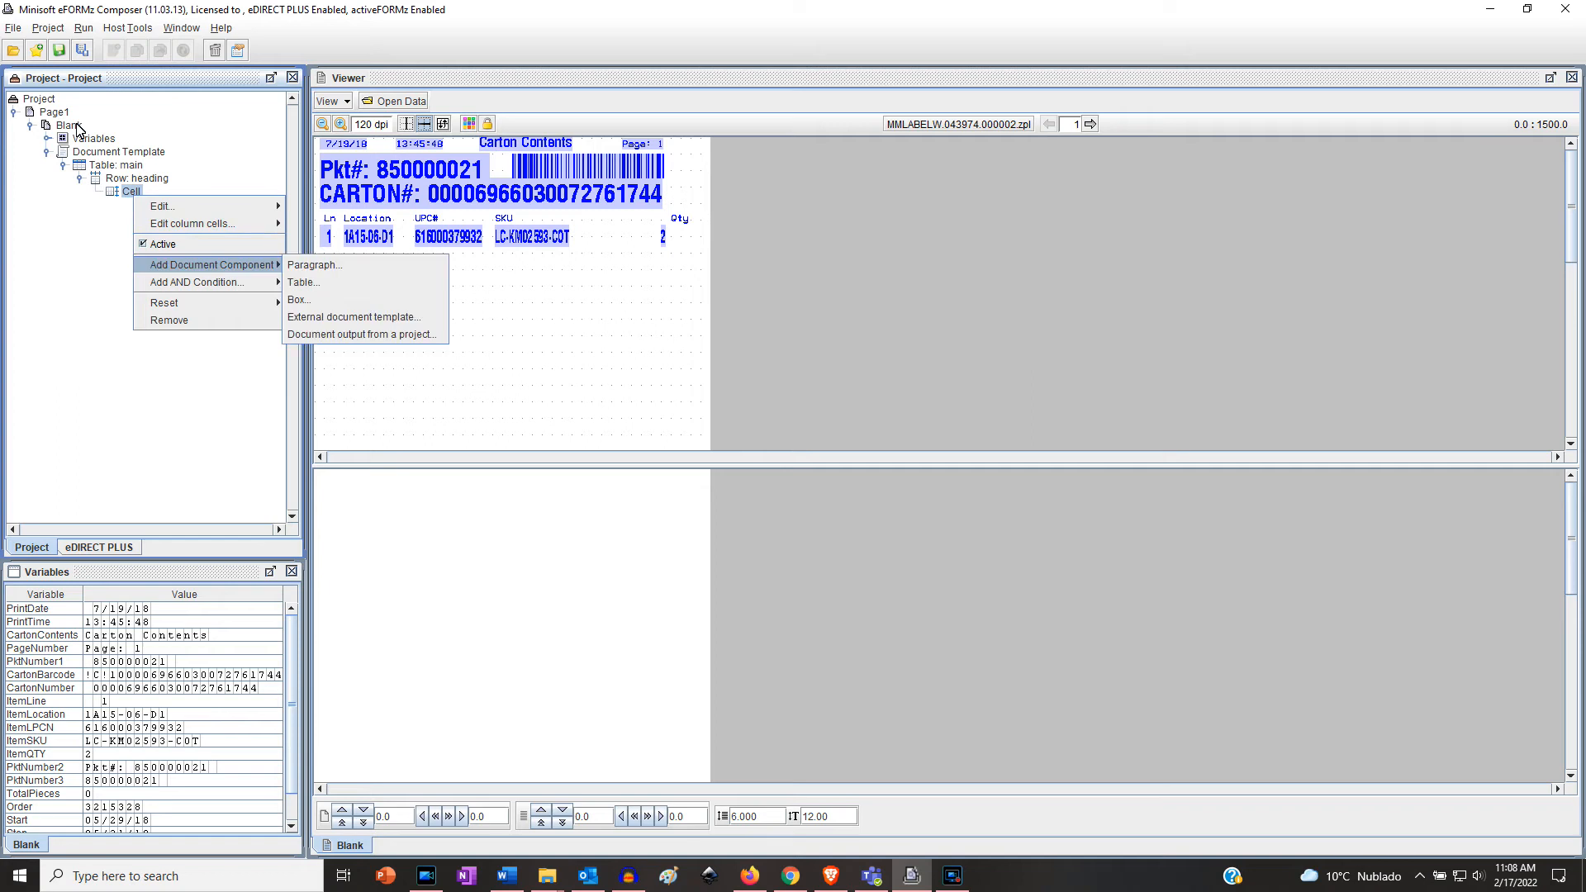
key("Up")
key("Down")
key("Right")
key("Down")
key("Return")
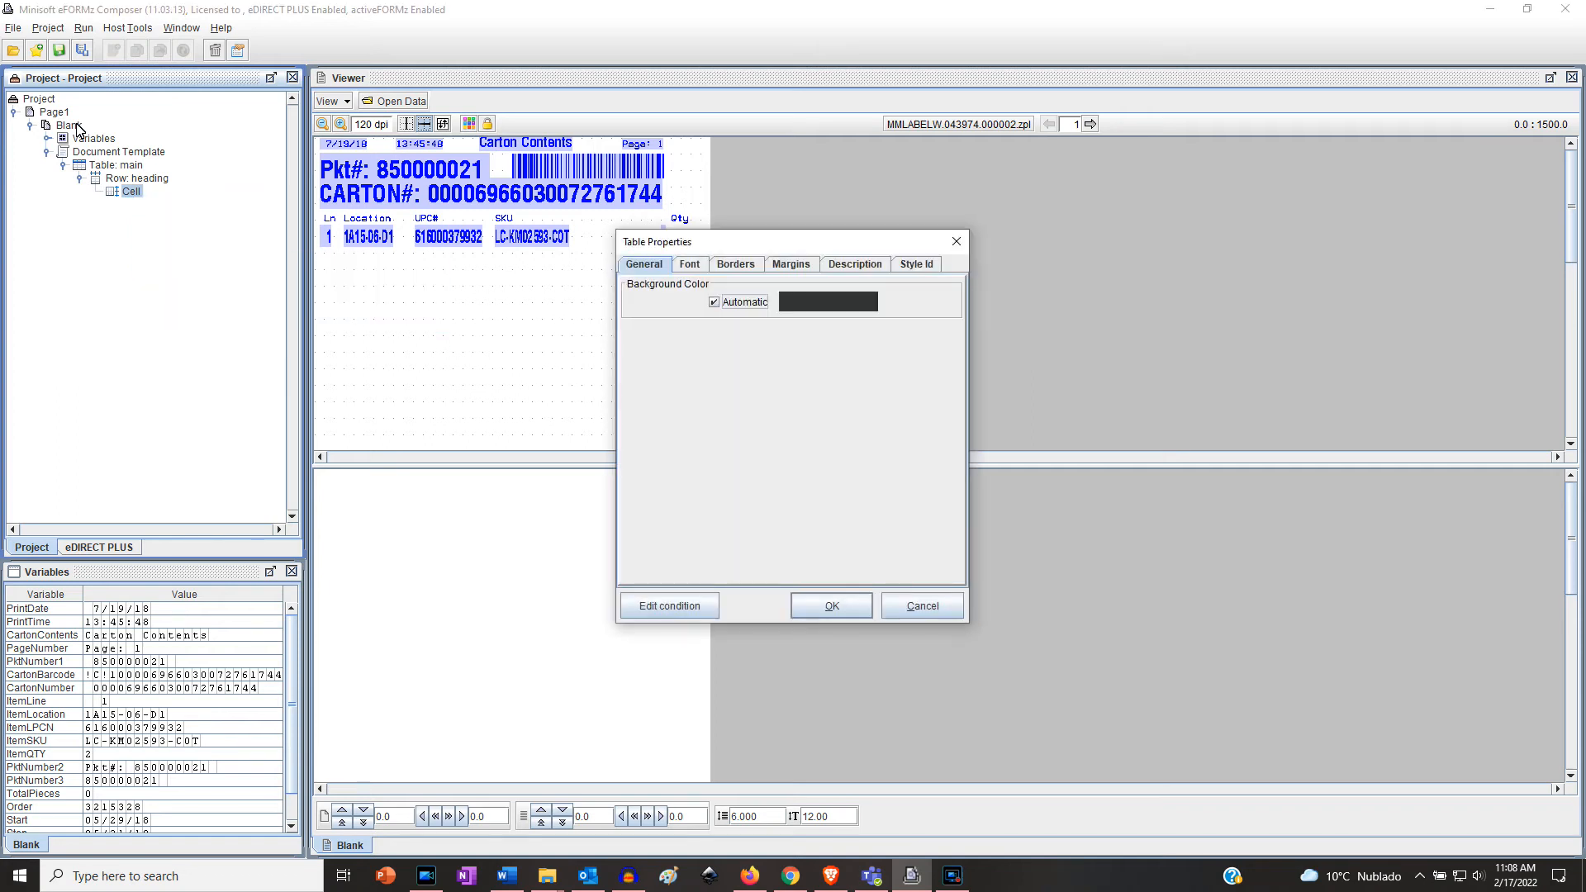
key("Return")
Step: Add a normal row with default properties to the nested table
key("shift+F10")
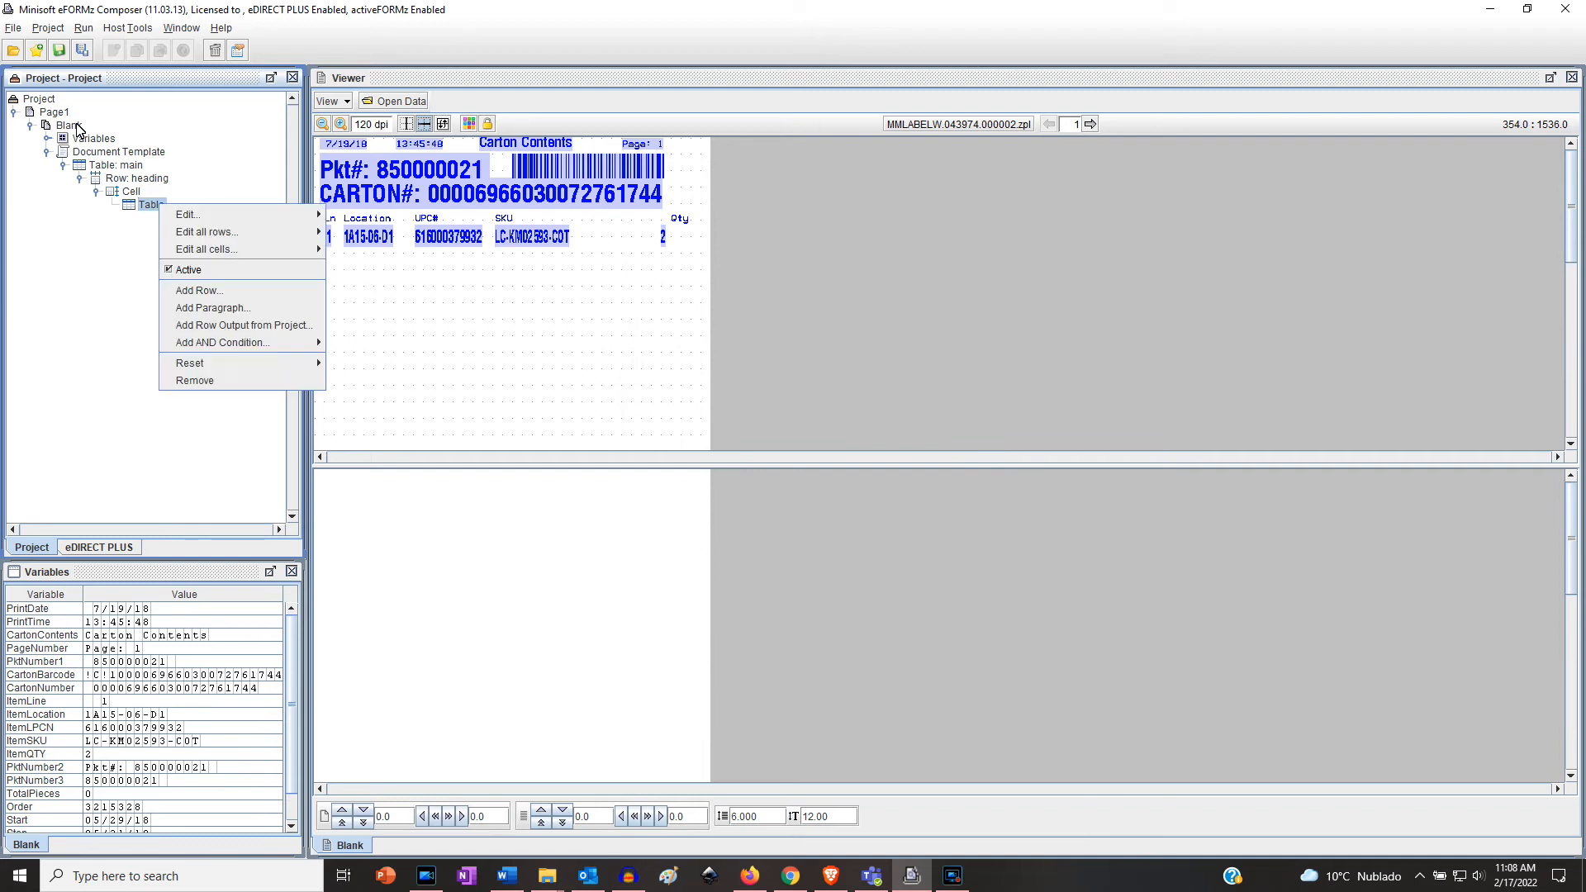
key("Down")
key("Down")
key("Down")
key("Down")
key("Down")
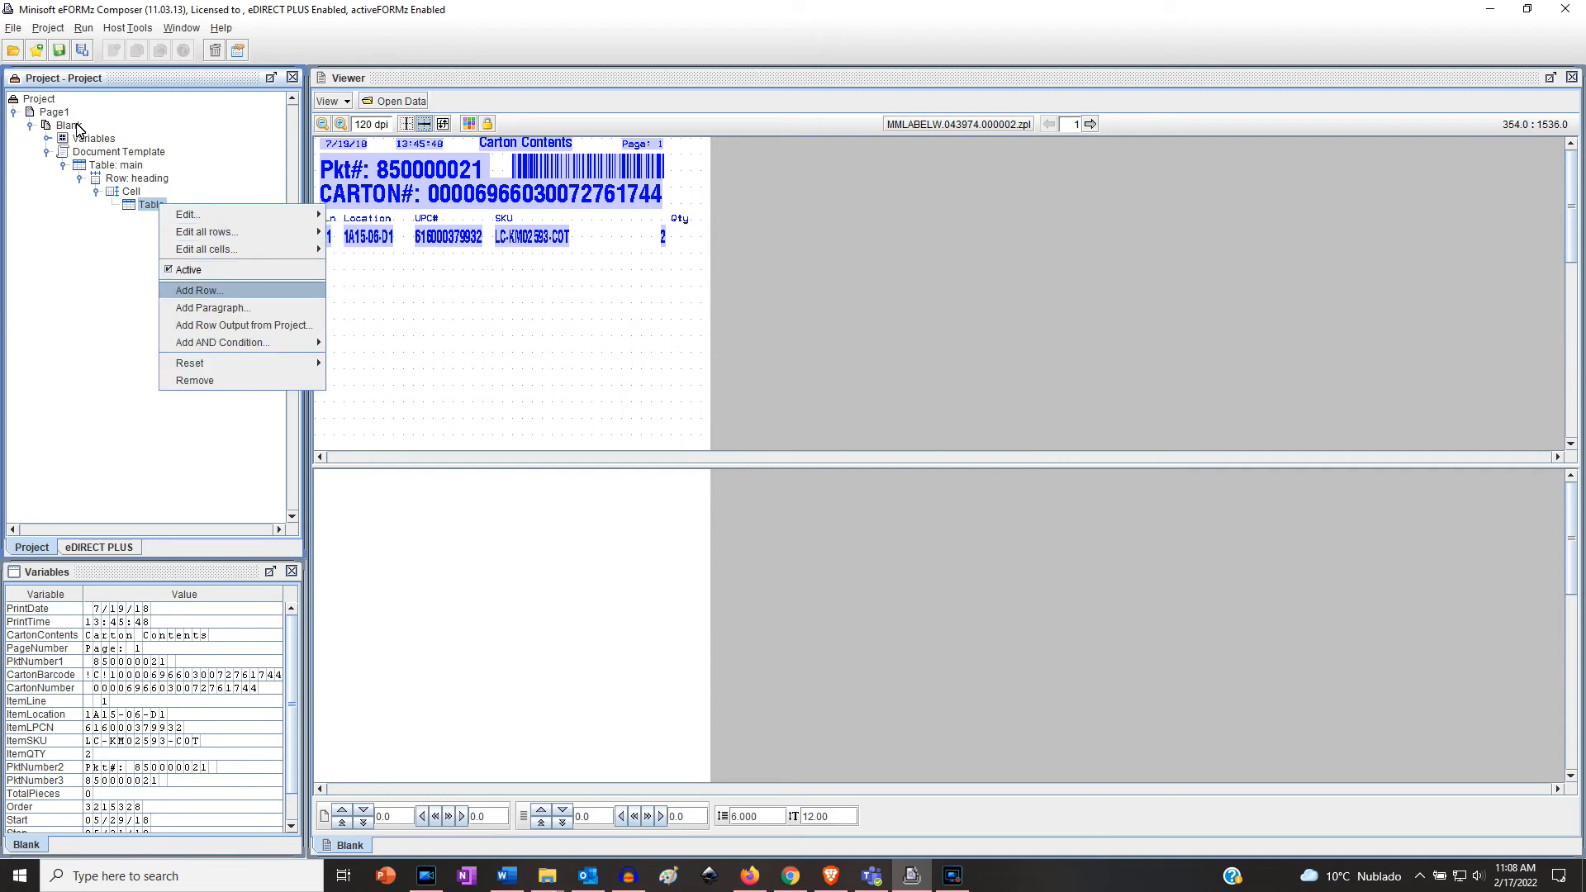
key("Return")
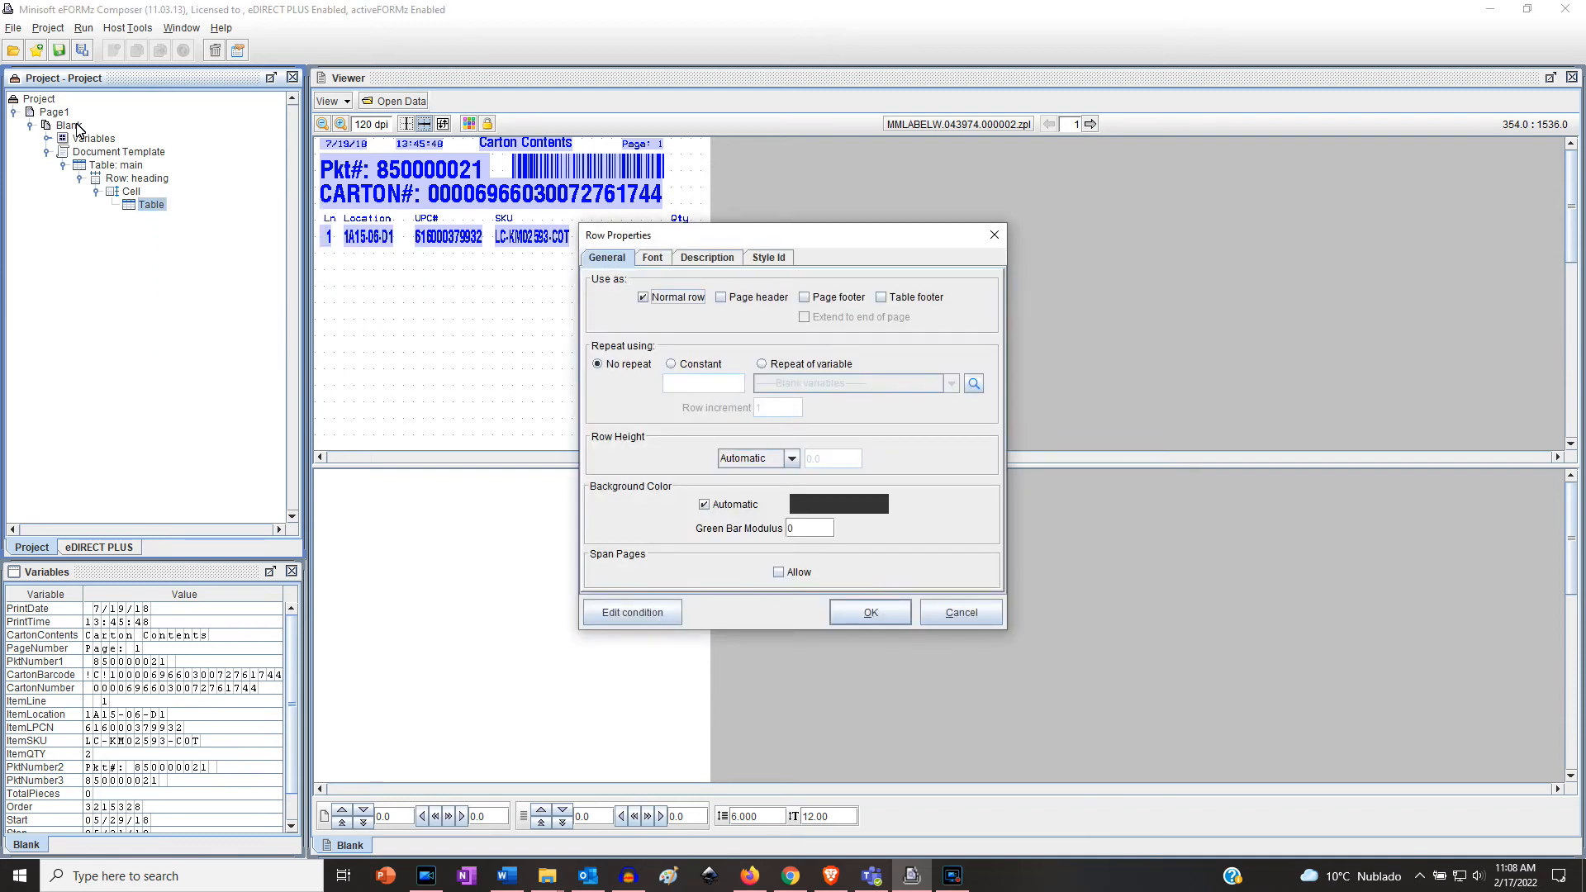
key("Return")
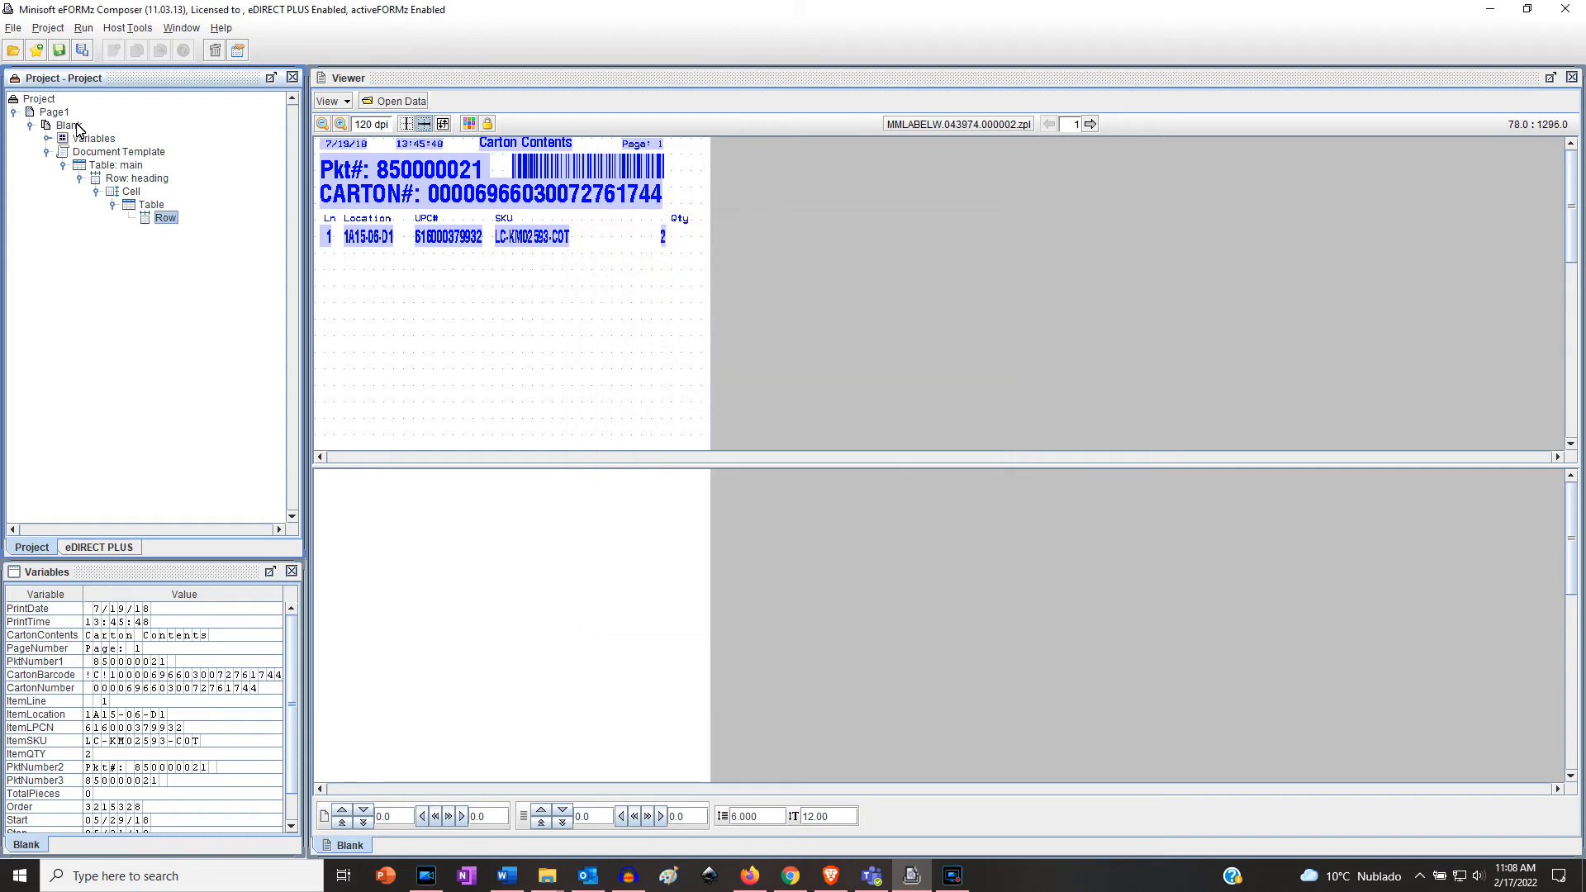
Step: Add a cell with a fixed width of 5 to the nested table's row
right_click(171, 218)
left_click(216, 289)
key("alt+Down")
key("Up")
key("Up")
key("Return")
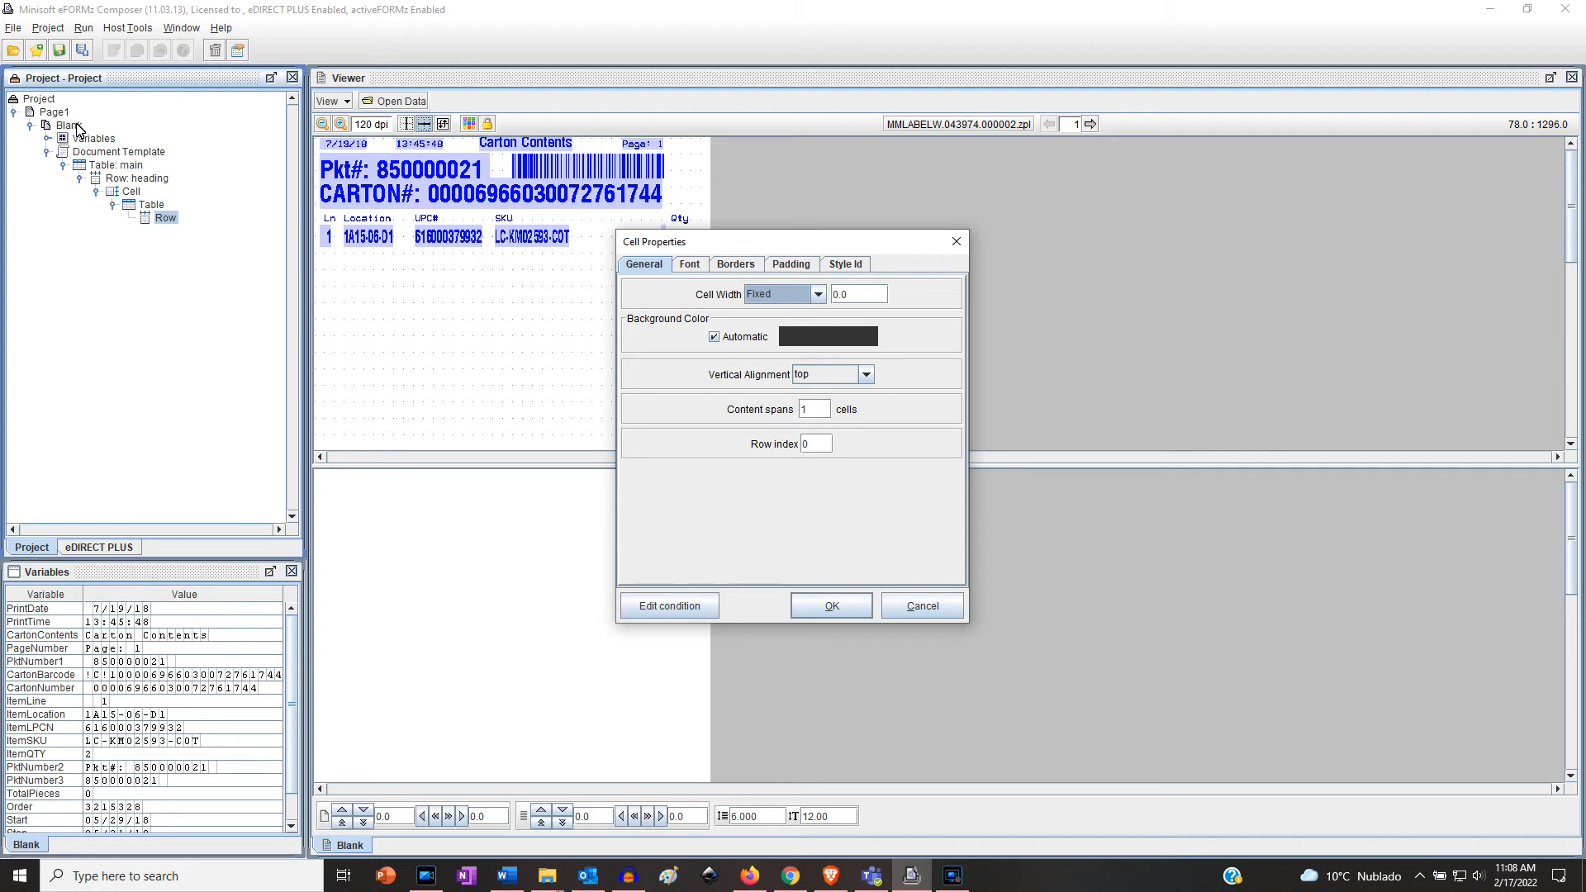
key("Tab")
type("5")
key("Return")
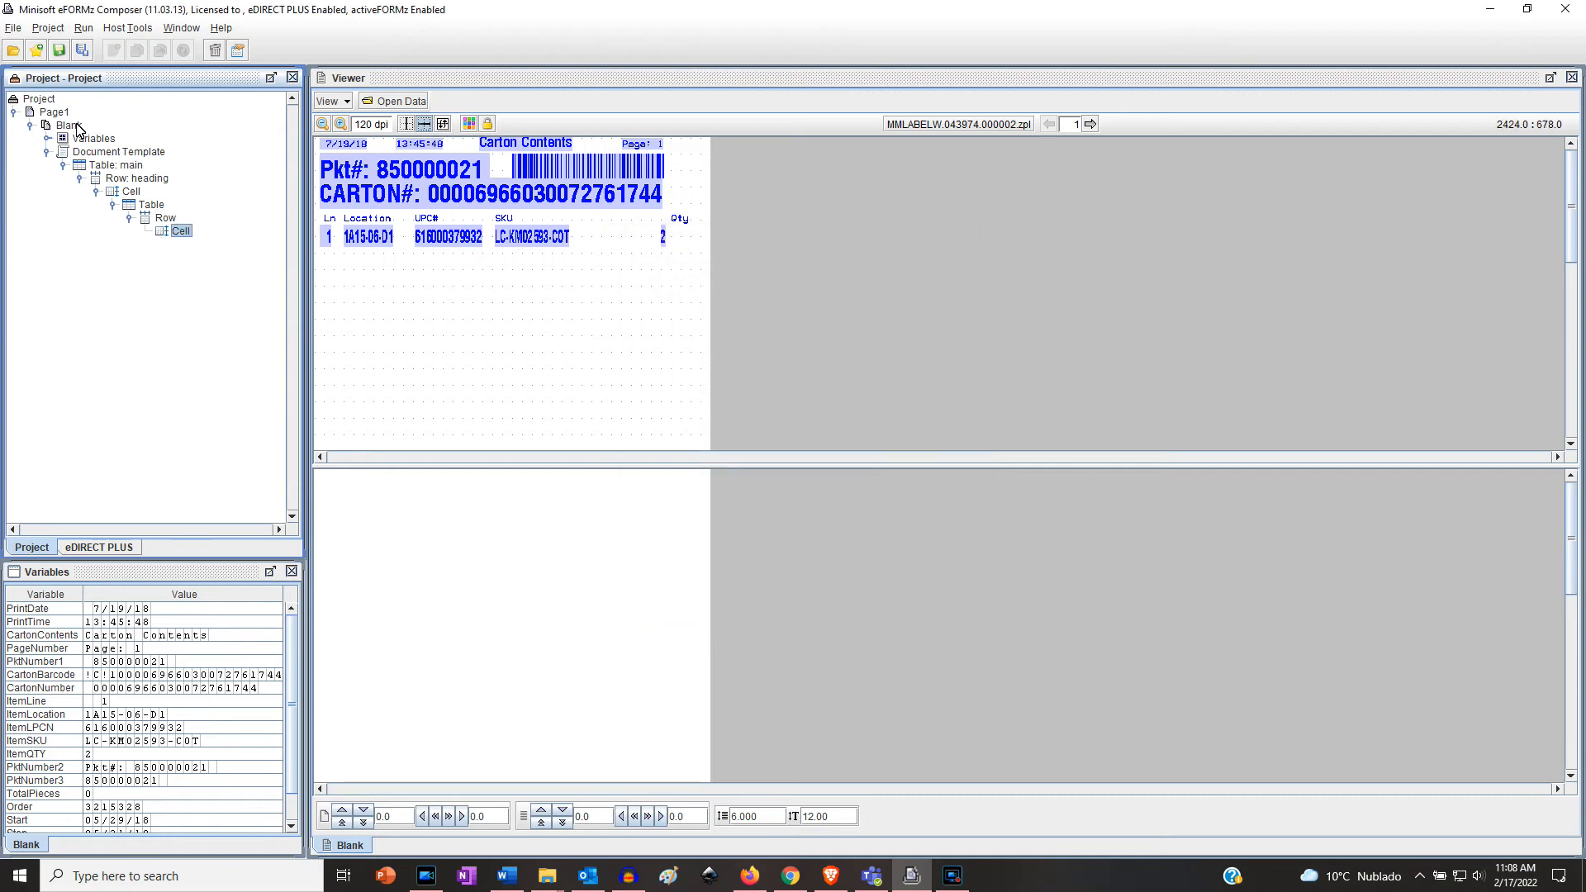
Step: Add a paragraph with default properties to the fixed-width cell in the nested table
right_click(185, 235)
mouse_move(263, 305)
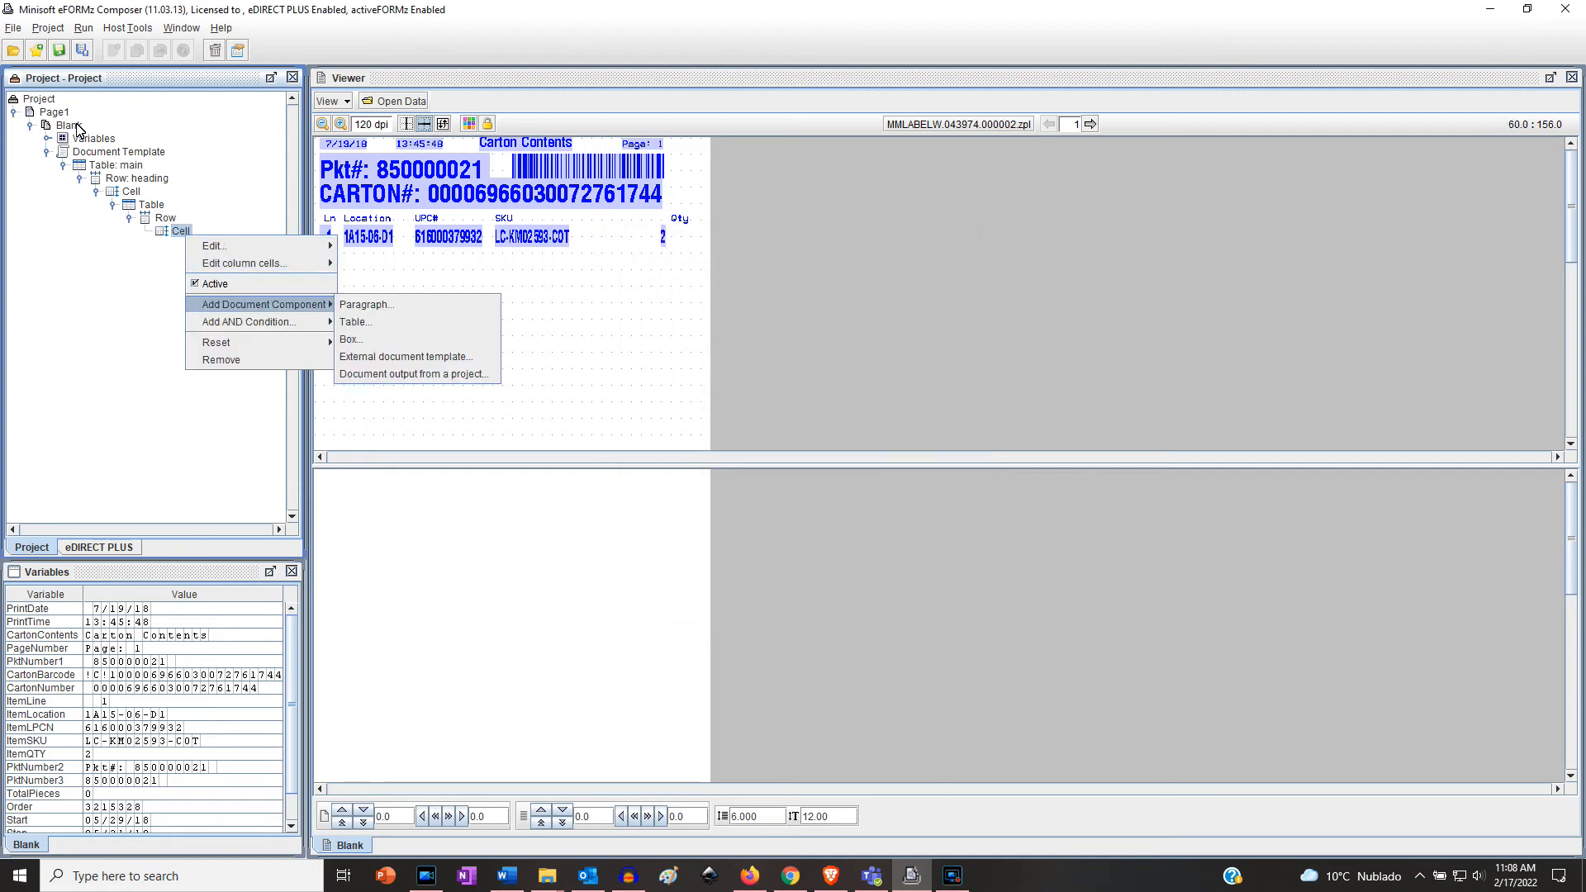
key("Return")
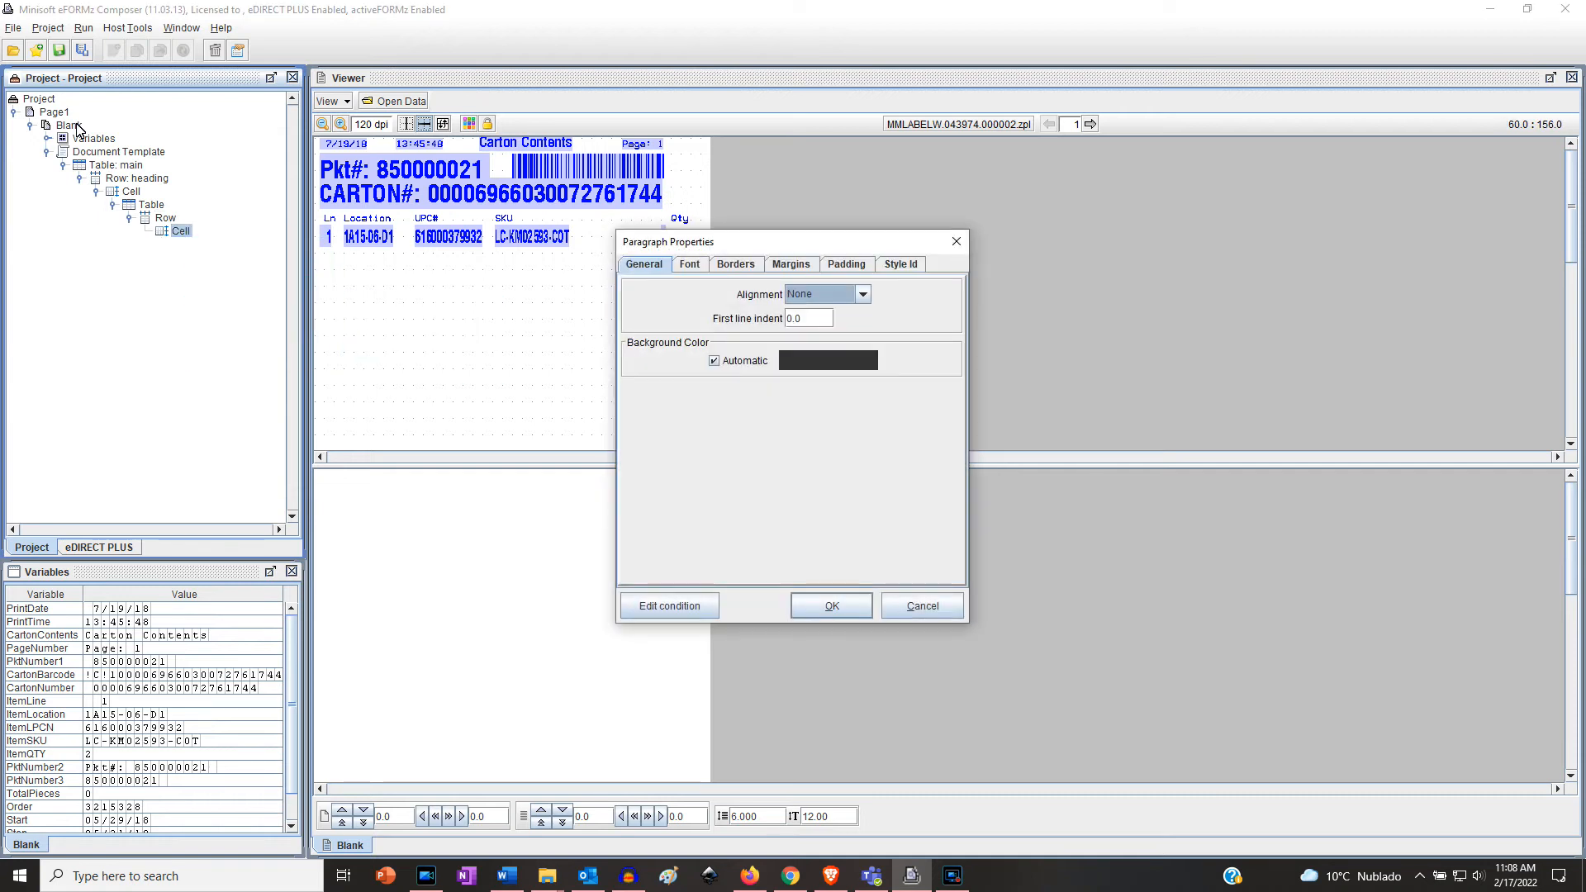
key("Return")
Step: Add a variable value to the paragraph in the nested table's first cell, using the PrintDate variable
key("shift+F10")
key("Down")
key("Down")
key("Right")
key("Down")
key("Down")
key("Return")
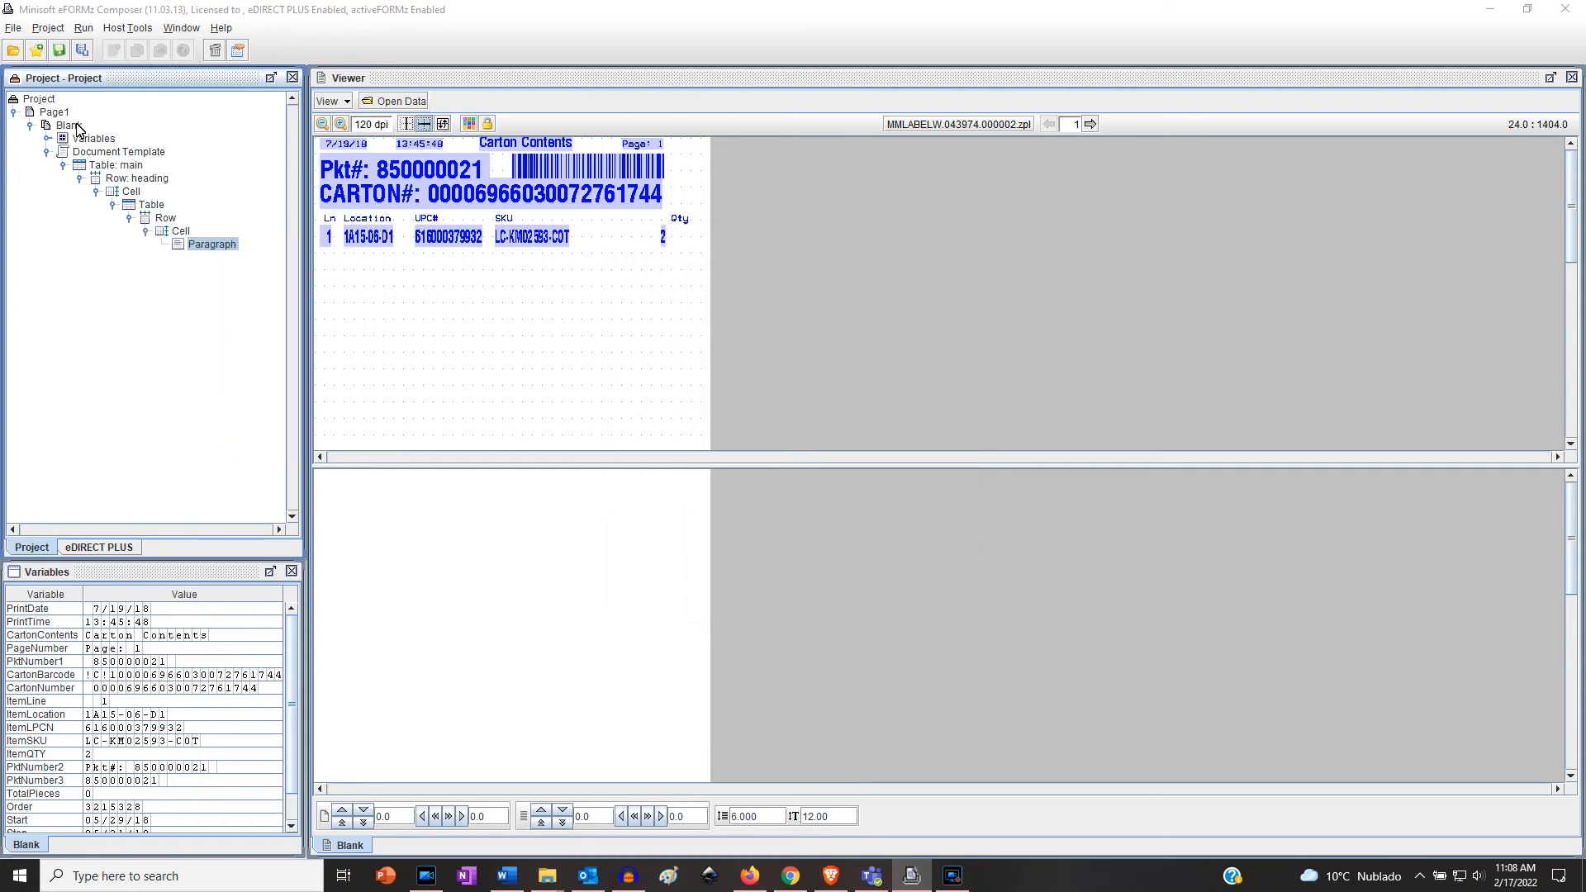
key("alt+Down")
key("Down")
key("Return")
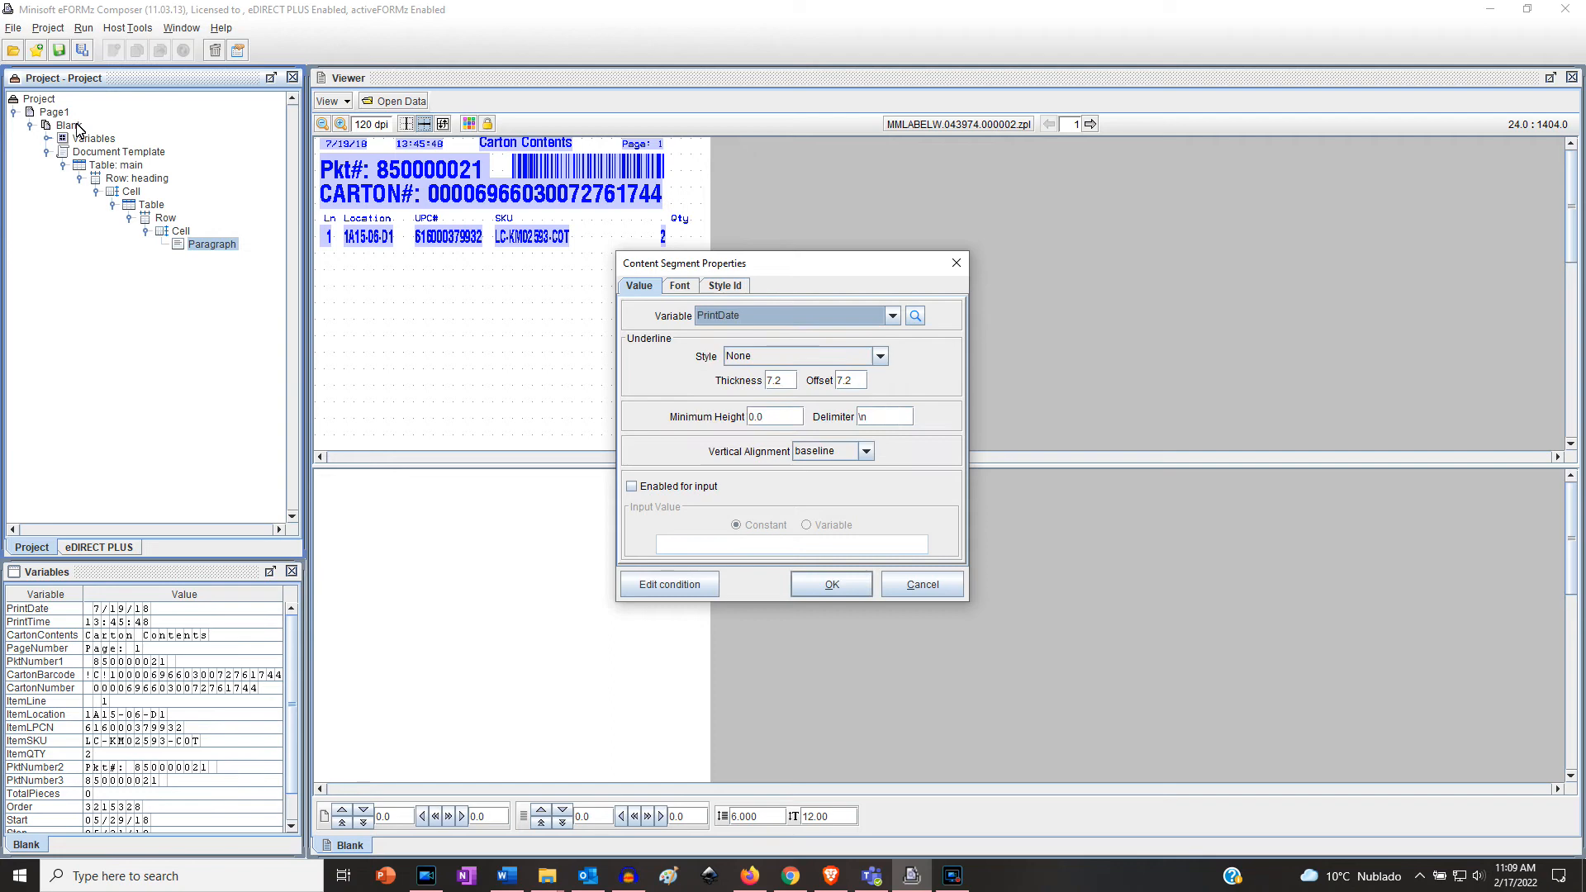
key("Return")
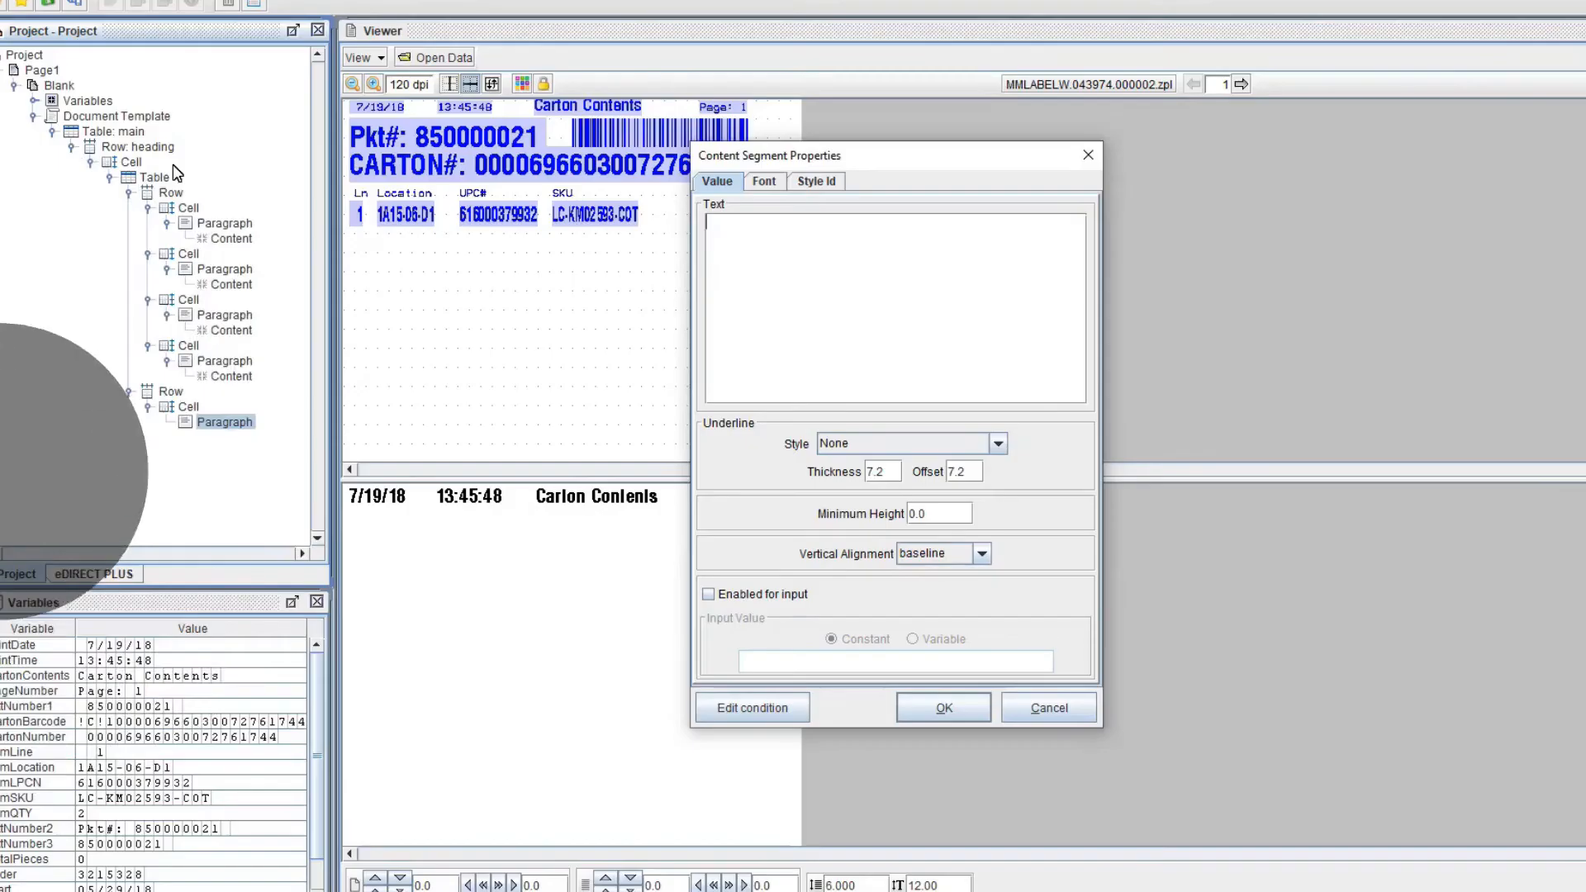
Step: Enter "Pkt#:" as the text of the content segment for the second row's paragraph
type("P")
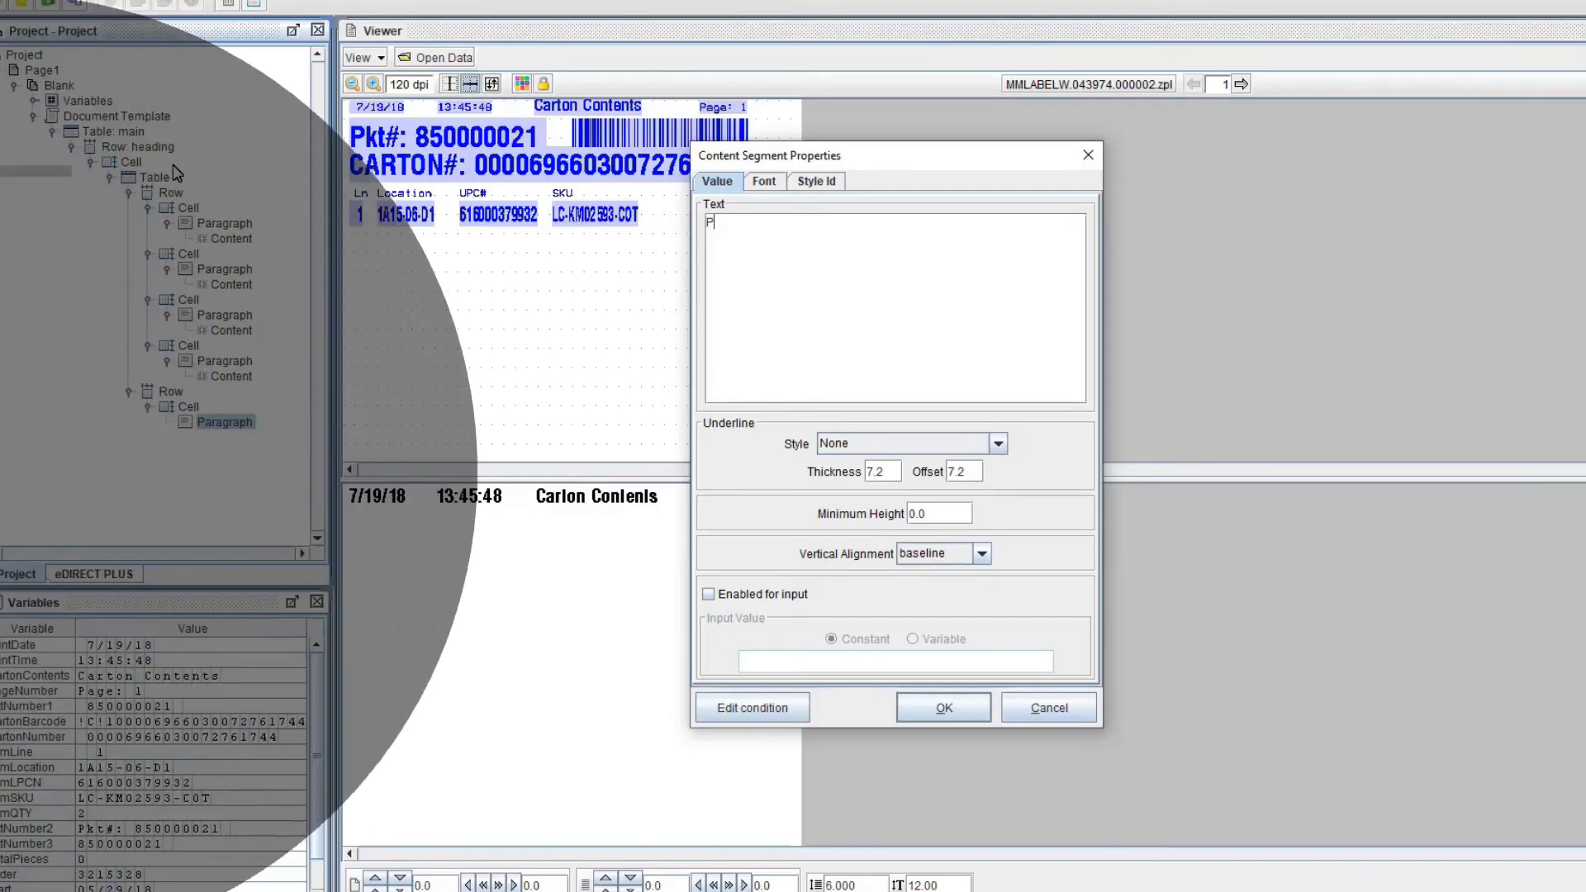
type("kt#")
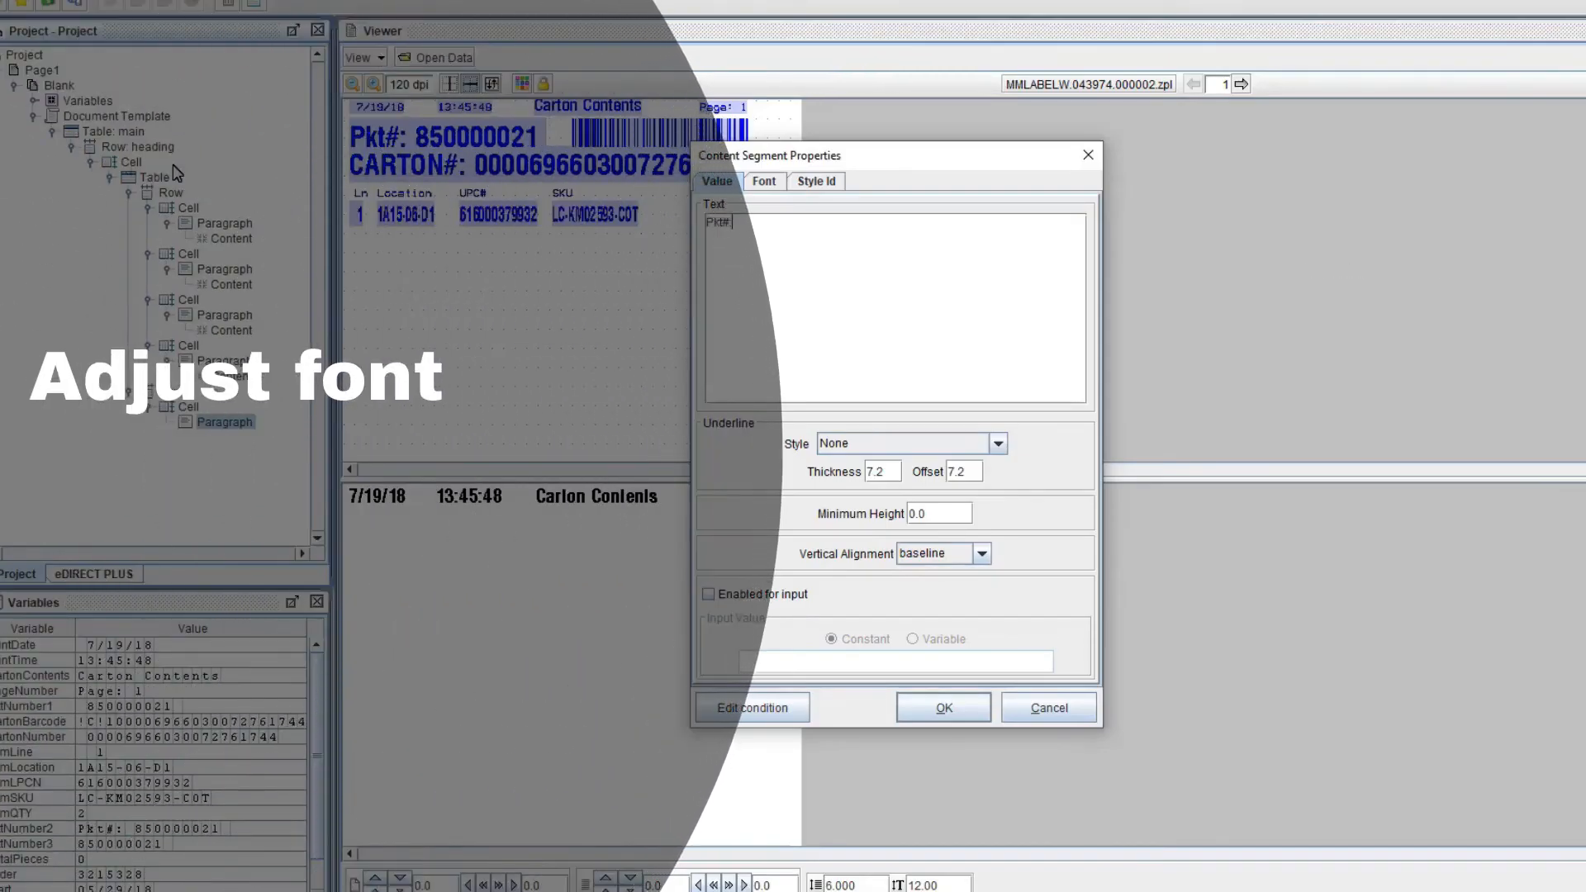
type(":")
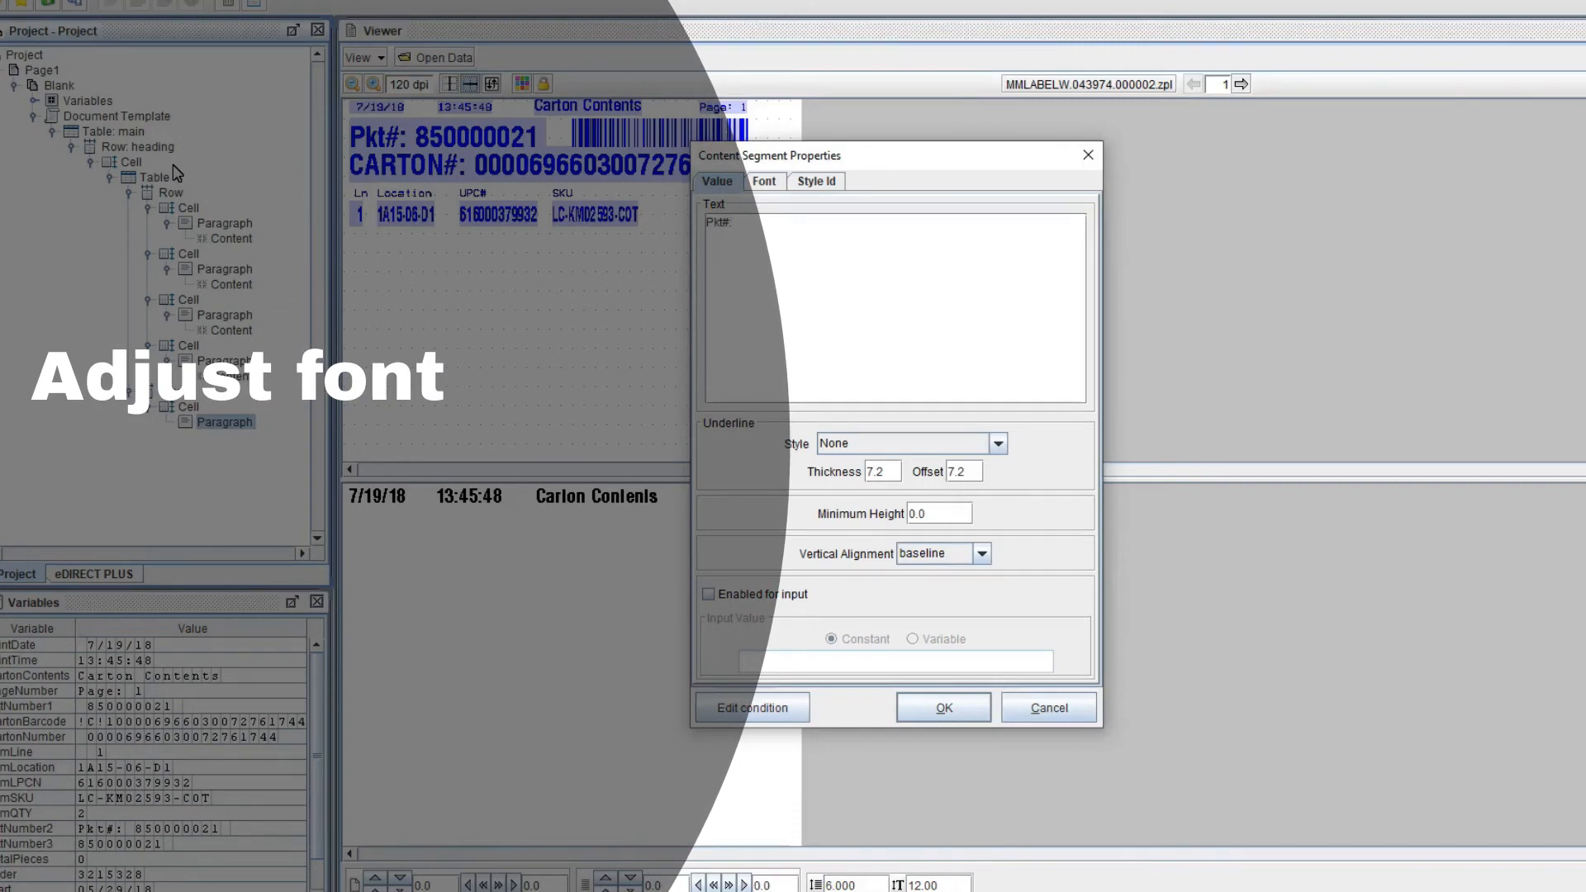
key("alt+o")
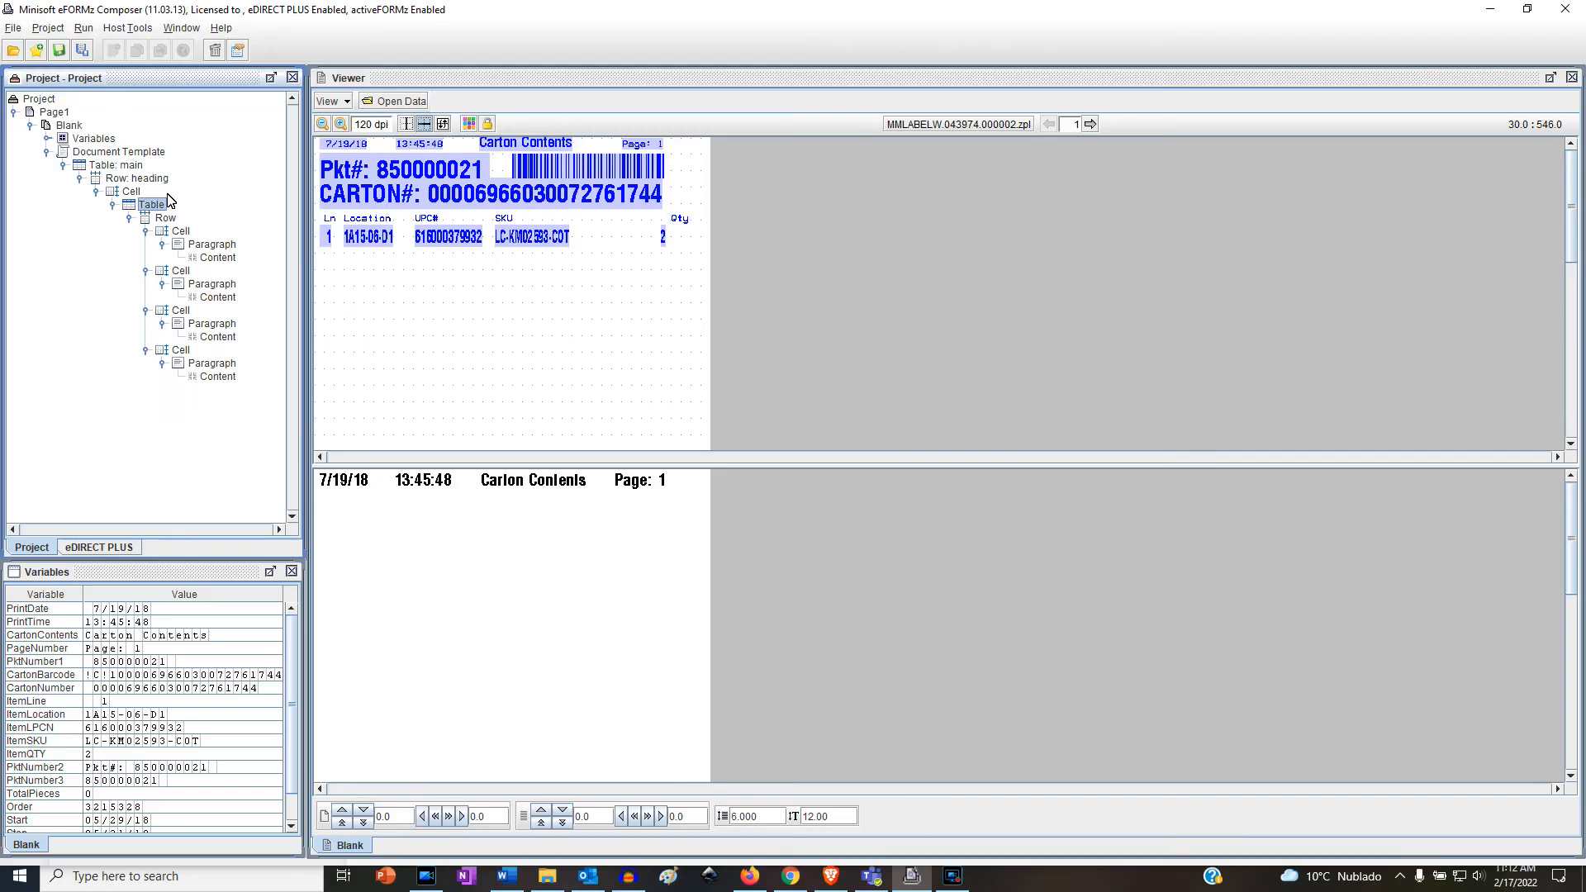
Step: Add a second normal row with default properties to the nested heading table
key("Menu")
key("Down")
key("Down")
key("Down")
key("Down")
key("Down")
key("Return")
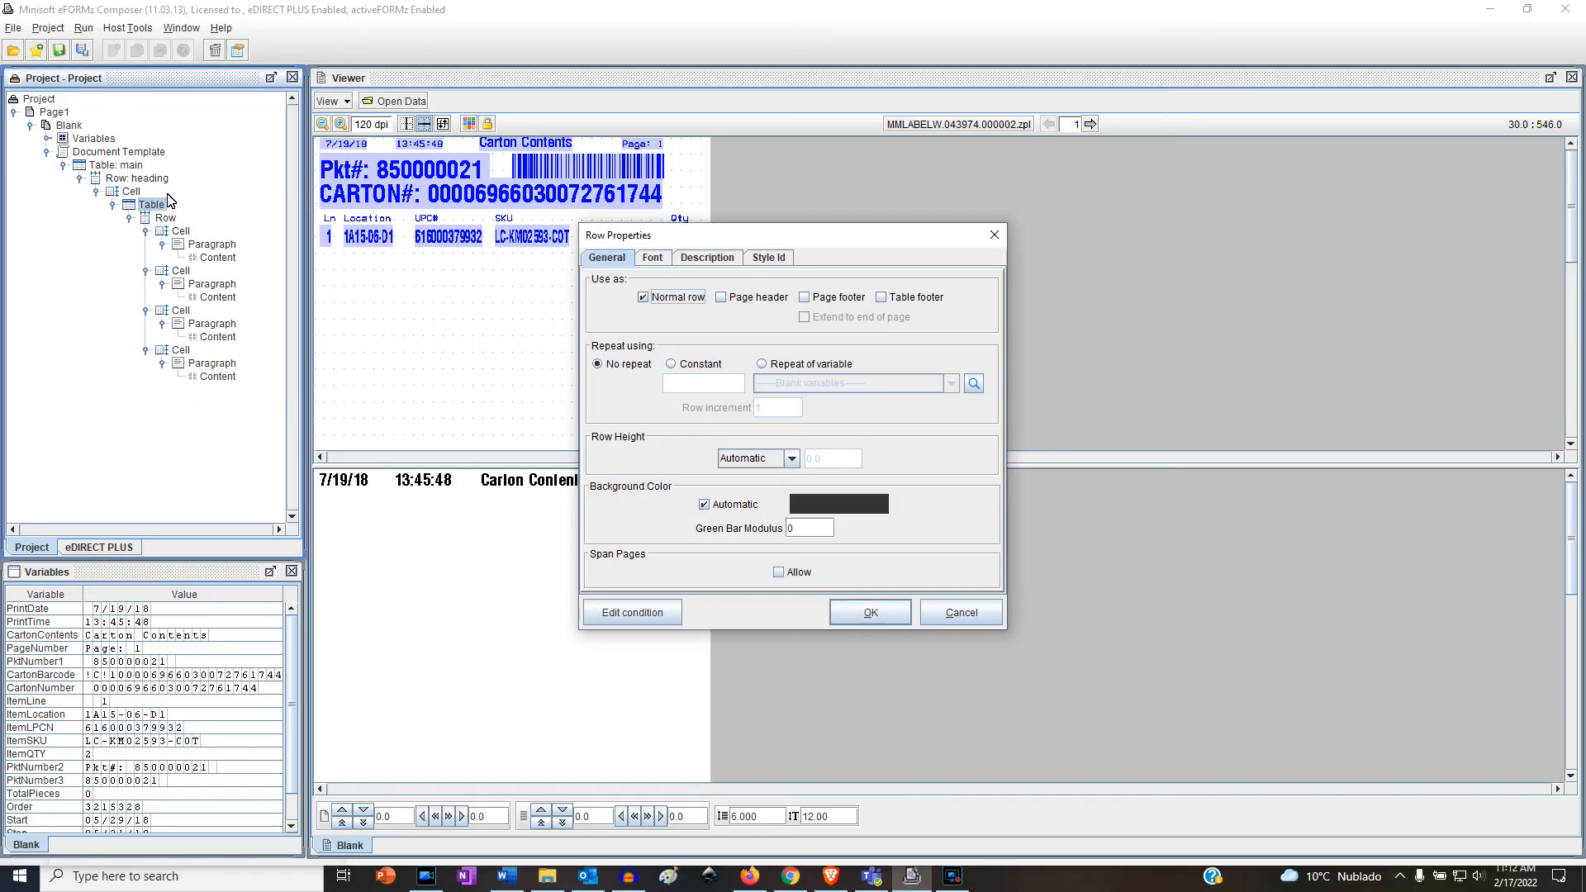
key("Return")
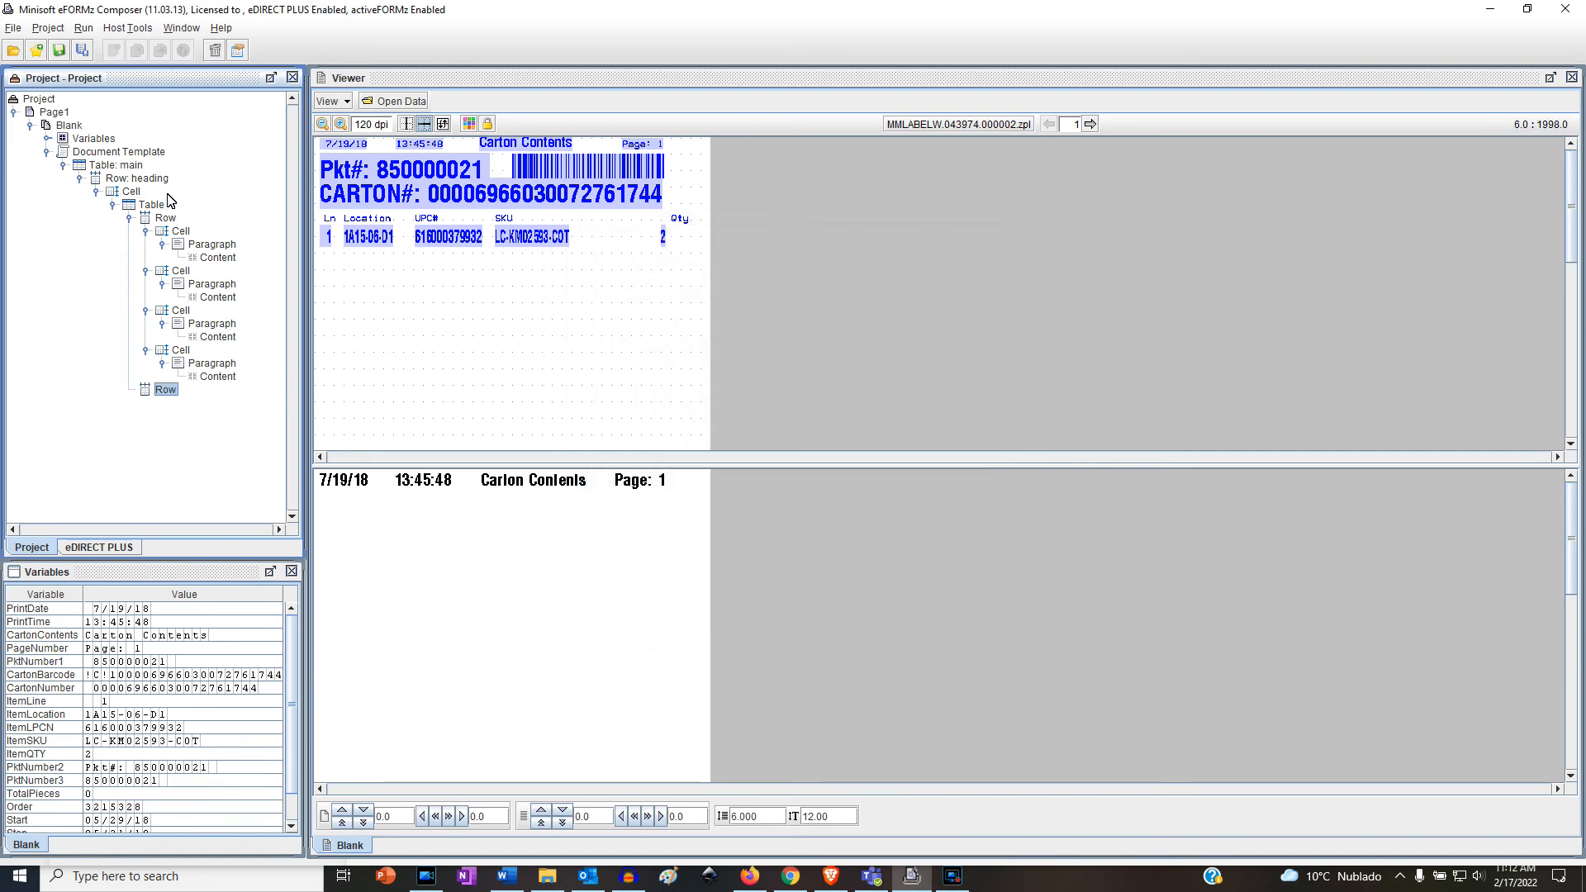
Step: Add a cell with default properties to the nested table's second row
key("shift+F10")
key("Down")
key("Down")
key("Down")
key("Down")
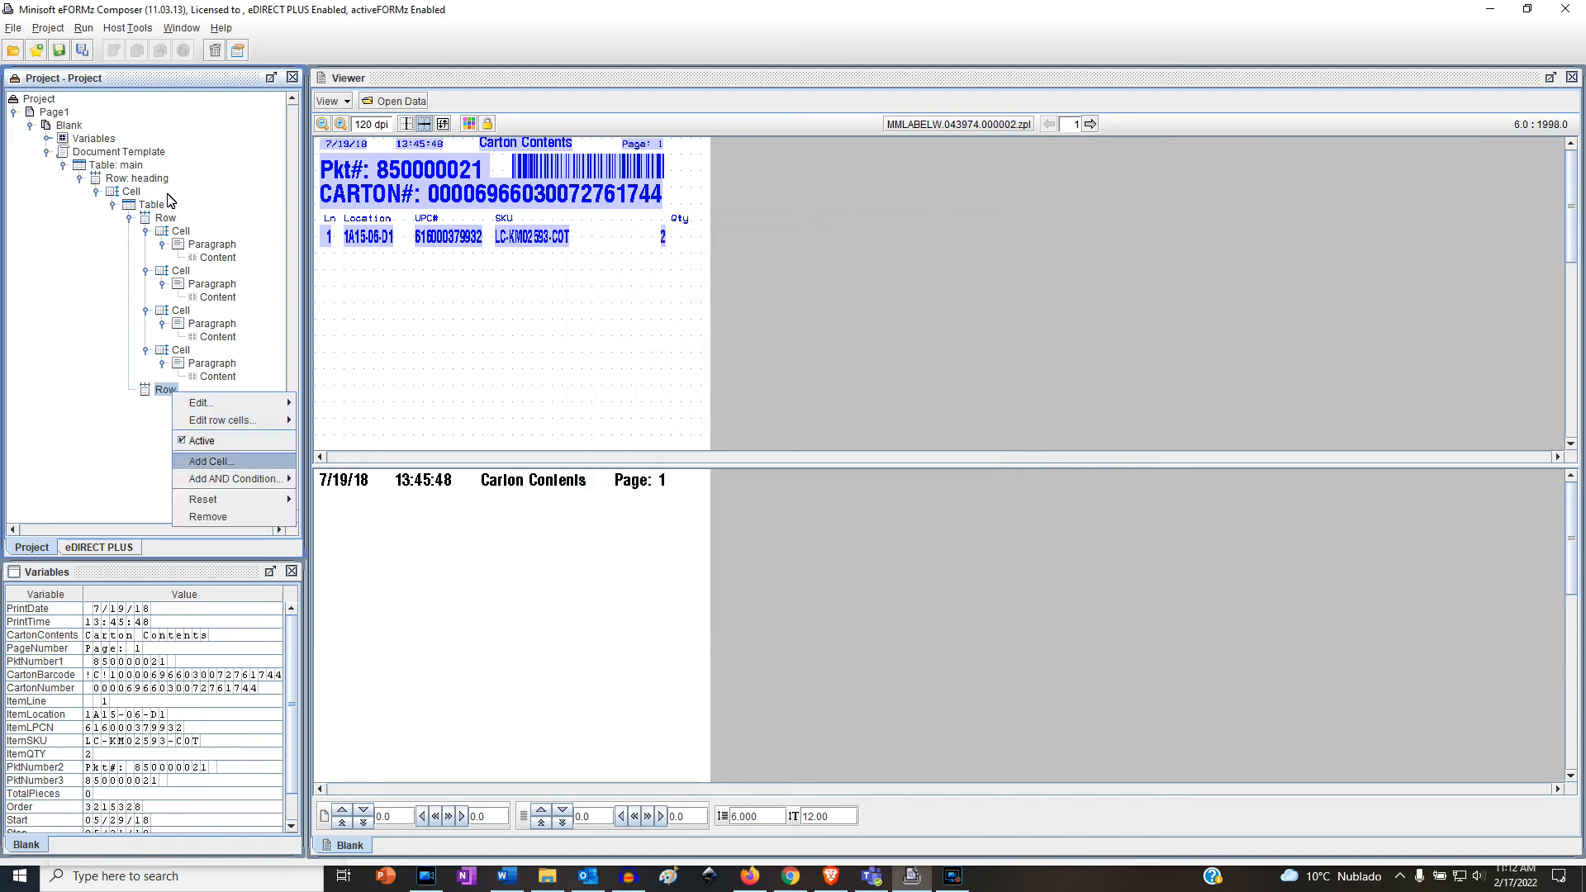
key("Return")
key("Return")
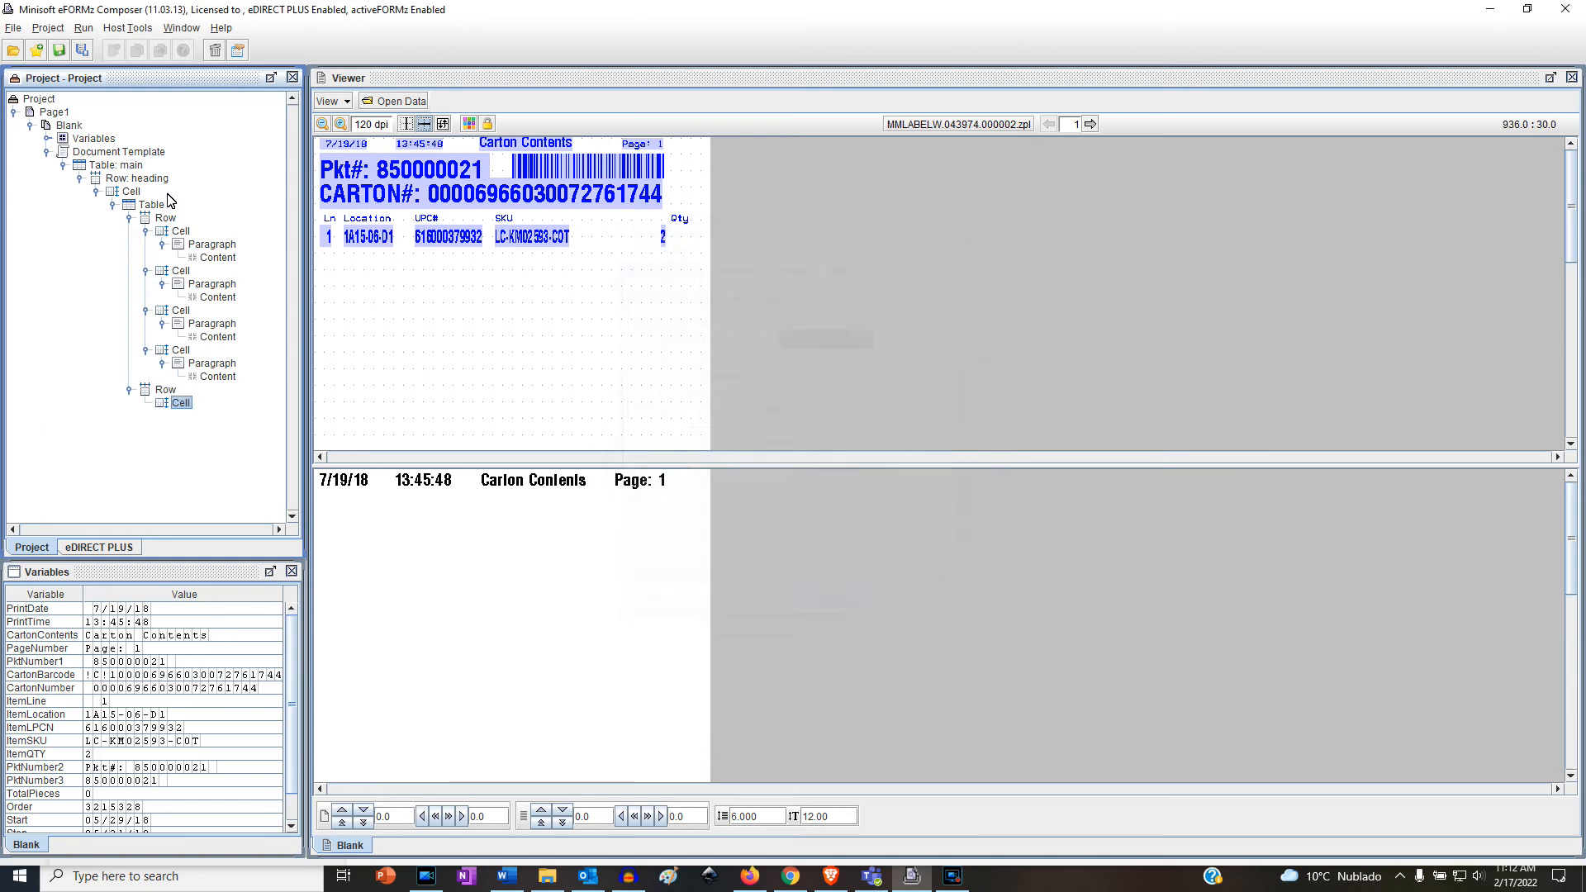
Step: Add a paragraph to the second row's cell with the automatic font turned off and ZPL-0 as the font
key("shift+F10")
key("Down")
key("Down")
key("Down")
key("Down")
key("Right")
key("Return")
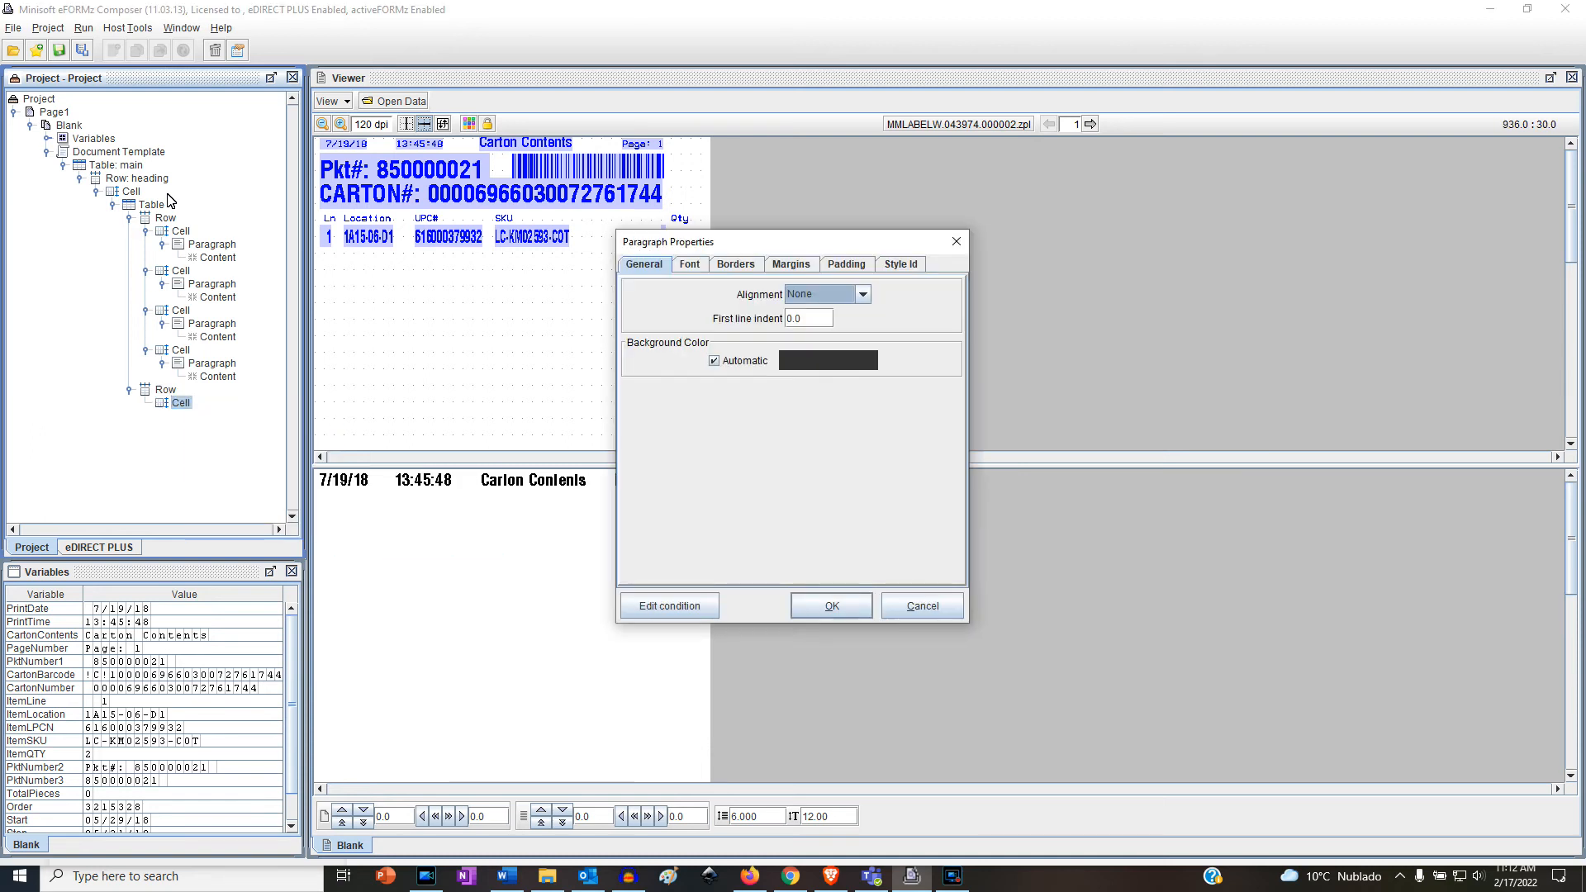
key("ctrl+Page_Down")
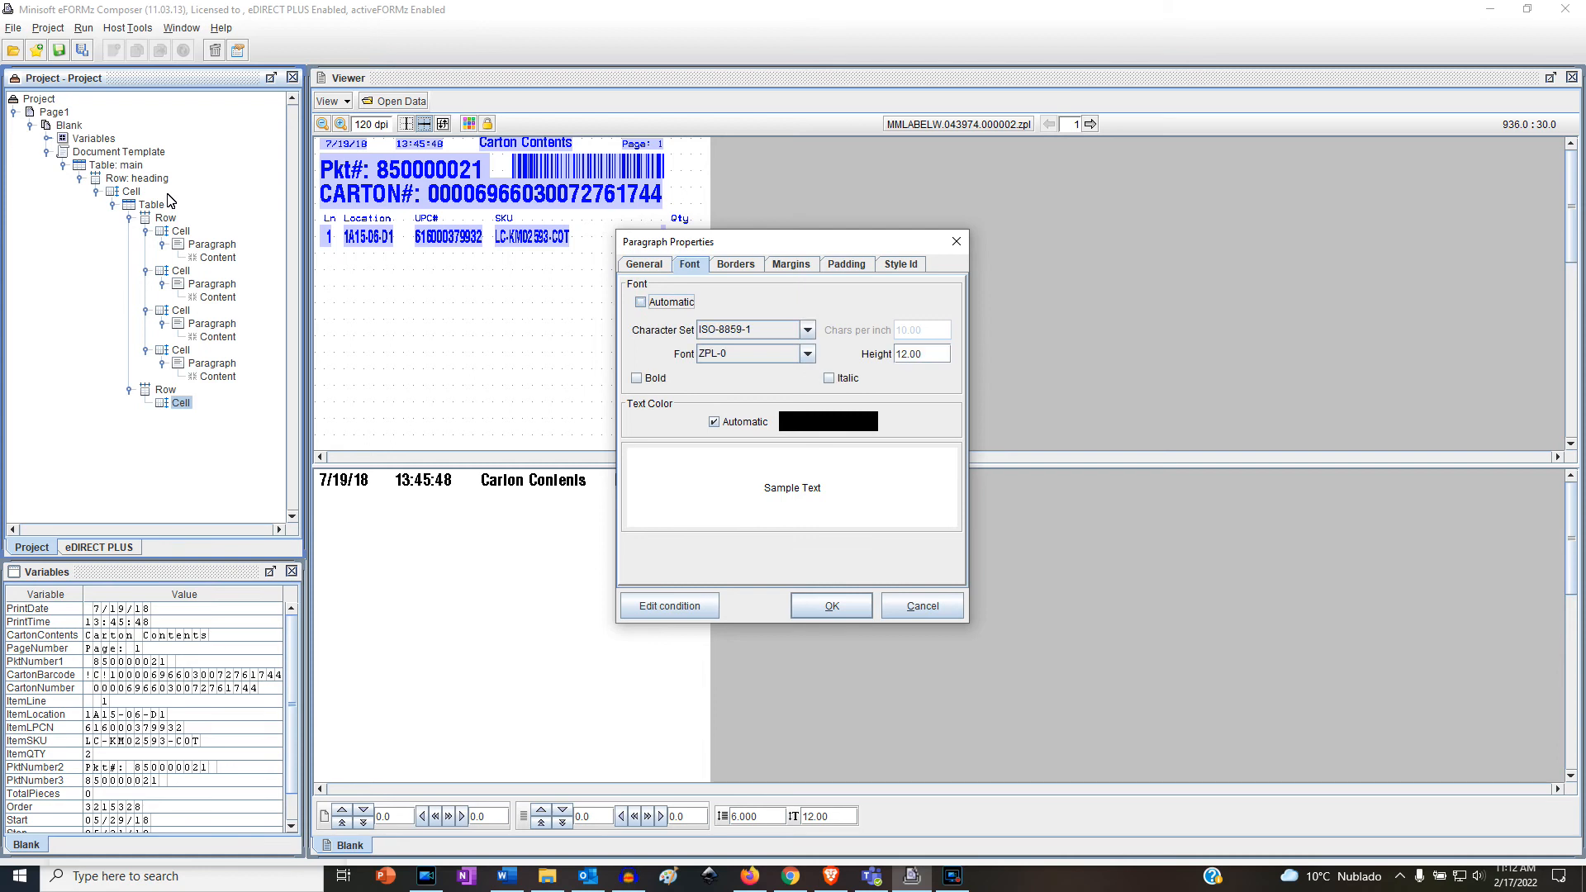
left_click(908, 354)
key("Return")
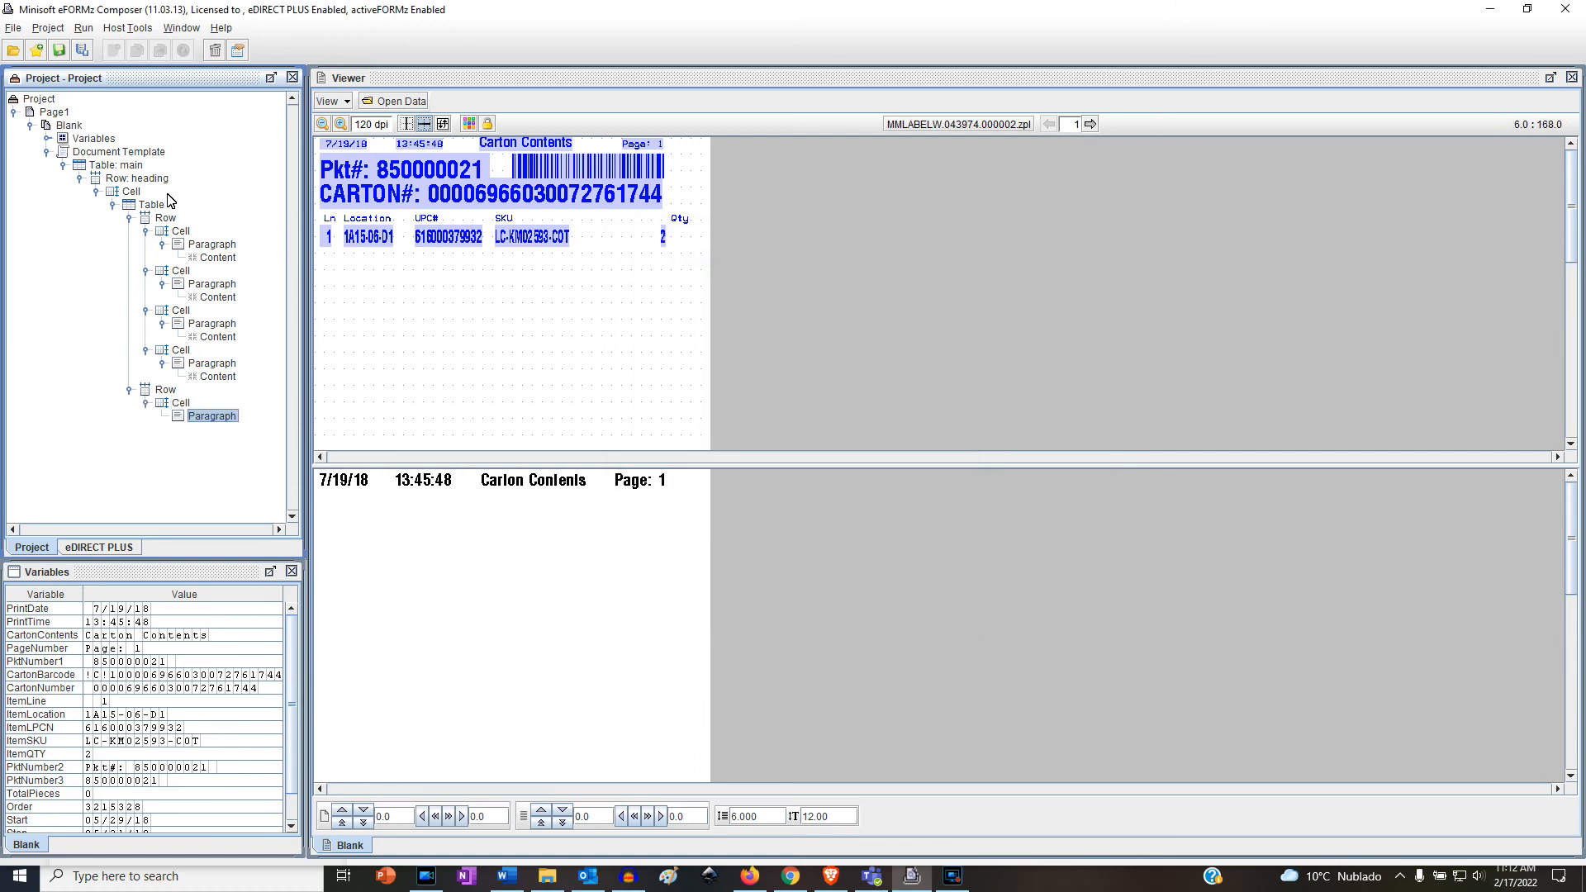
Step: Add a text value content segment reading "Pkt#:" to the paragraph in the nested table's second row
key("shift+F10")
key("Down")
key("Down")
key("Down")
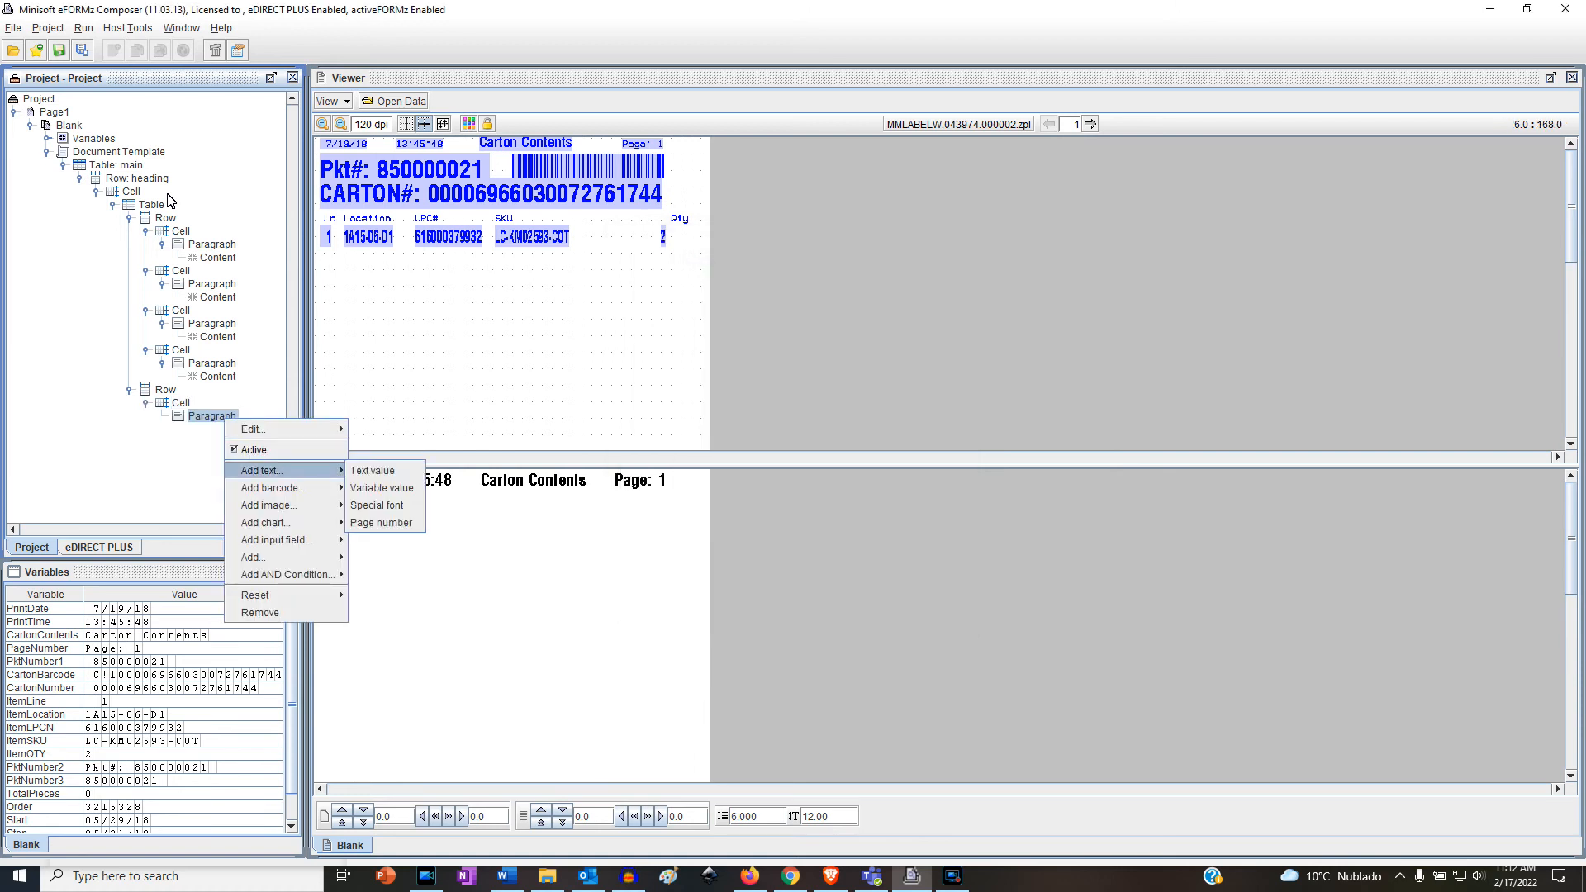
key("Right")
key("Return")
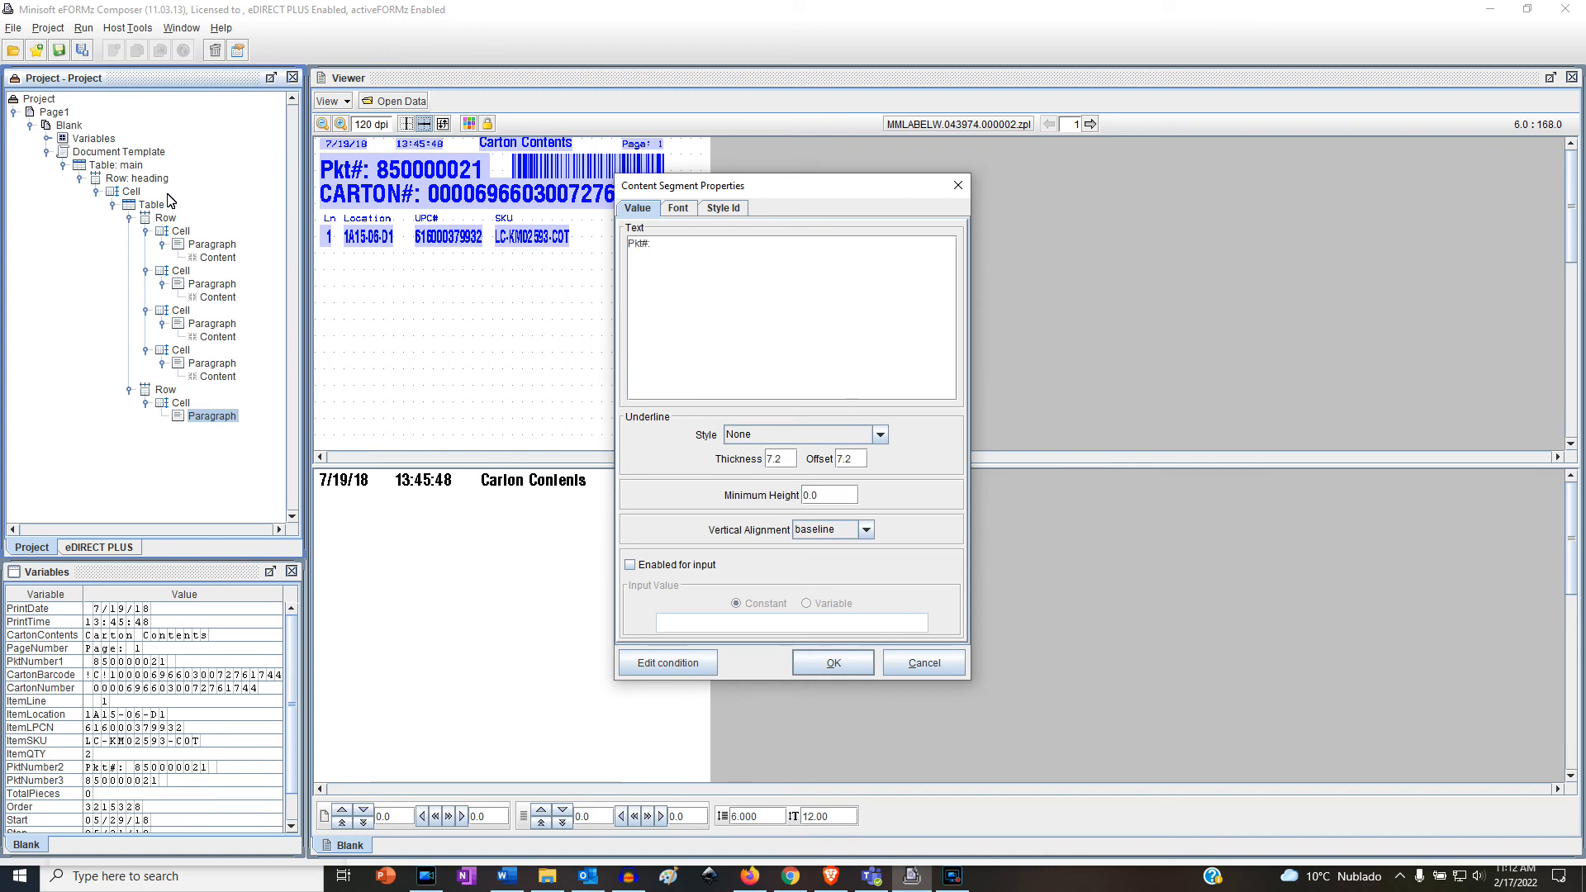
key("Return")
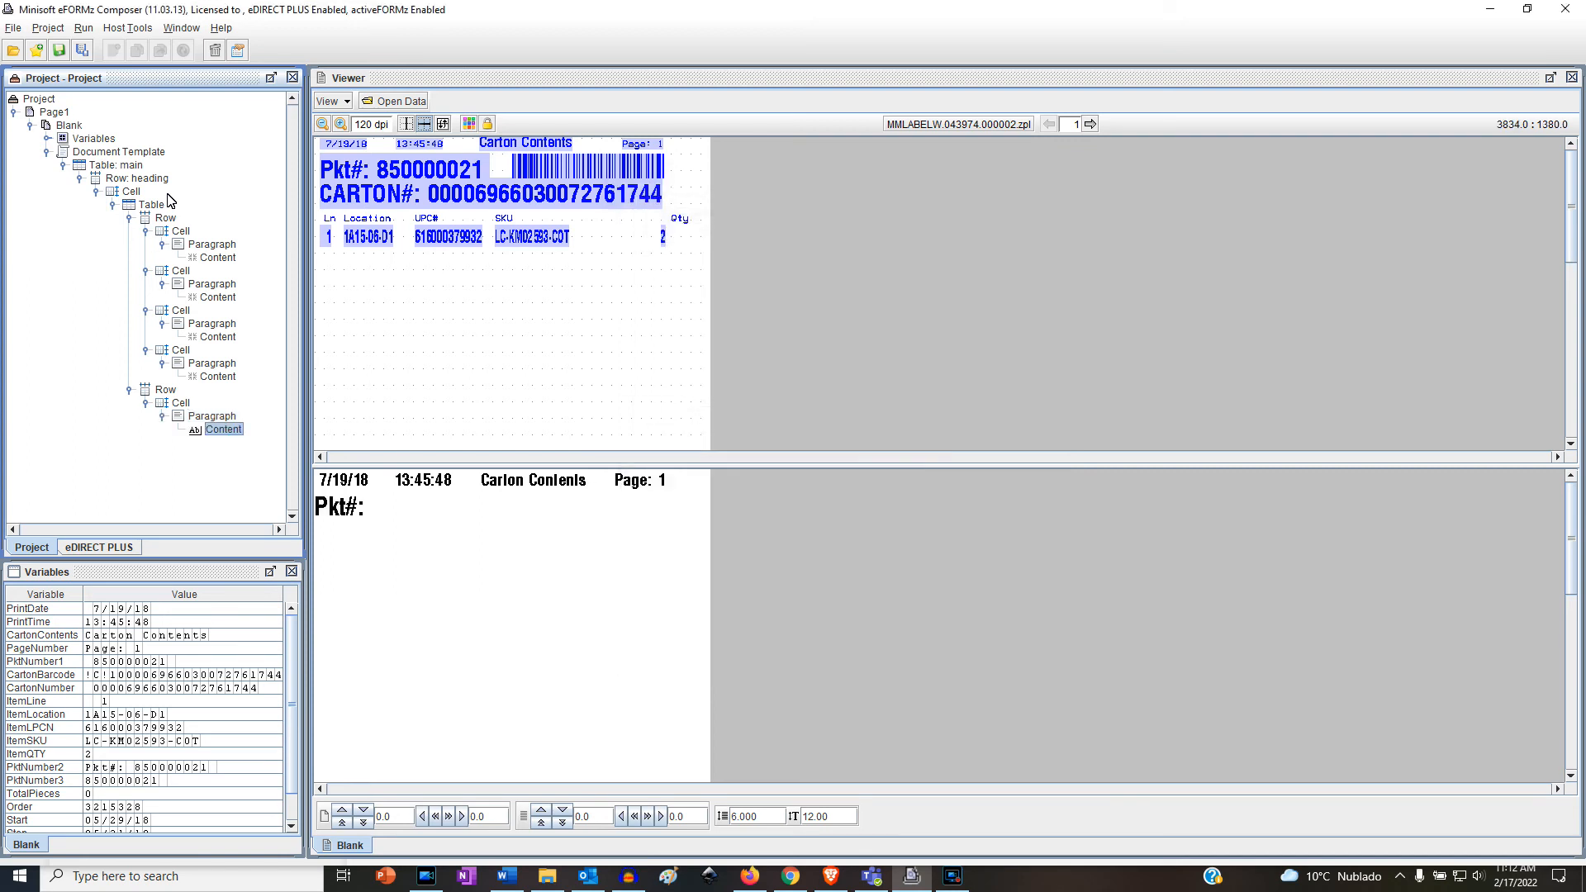
Step: Add a variable value content segment using PktNumber1 to the second row's paragraph
right_click(212, 416)
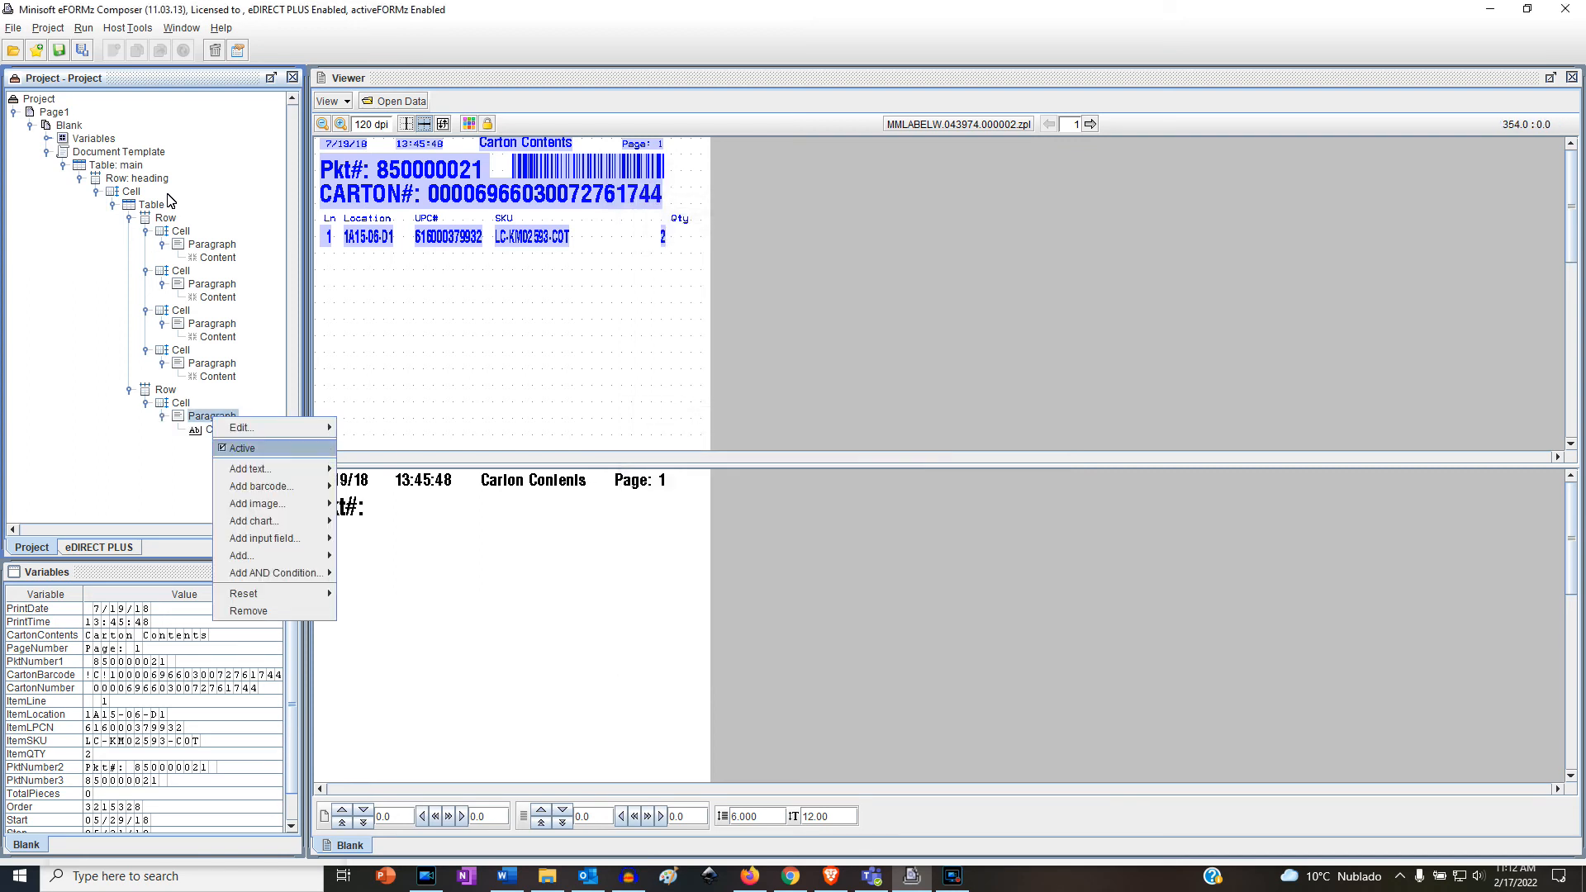
mouse_move(249, 468)
left_click(370, 487)
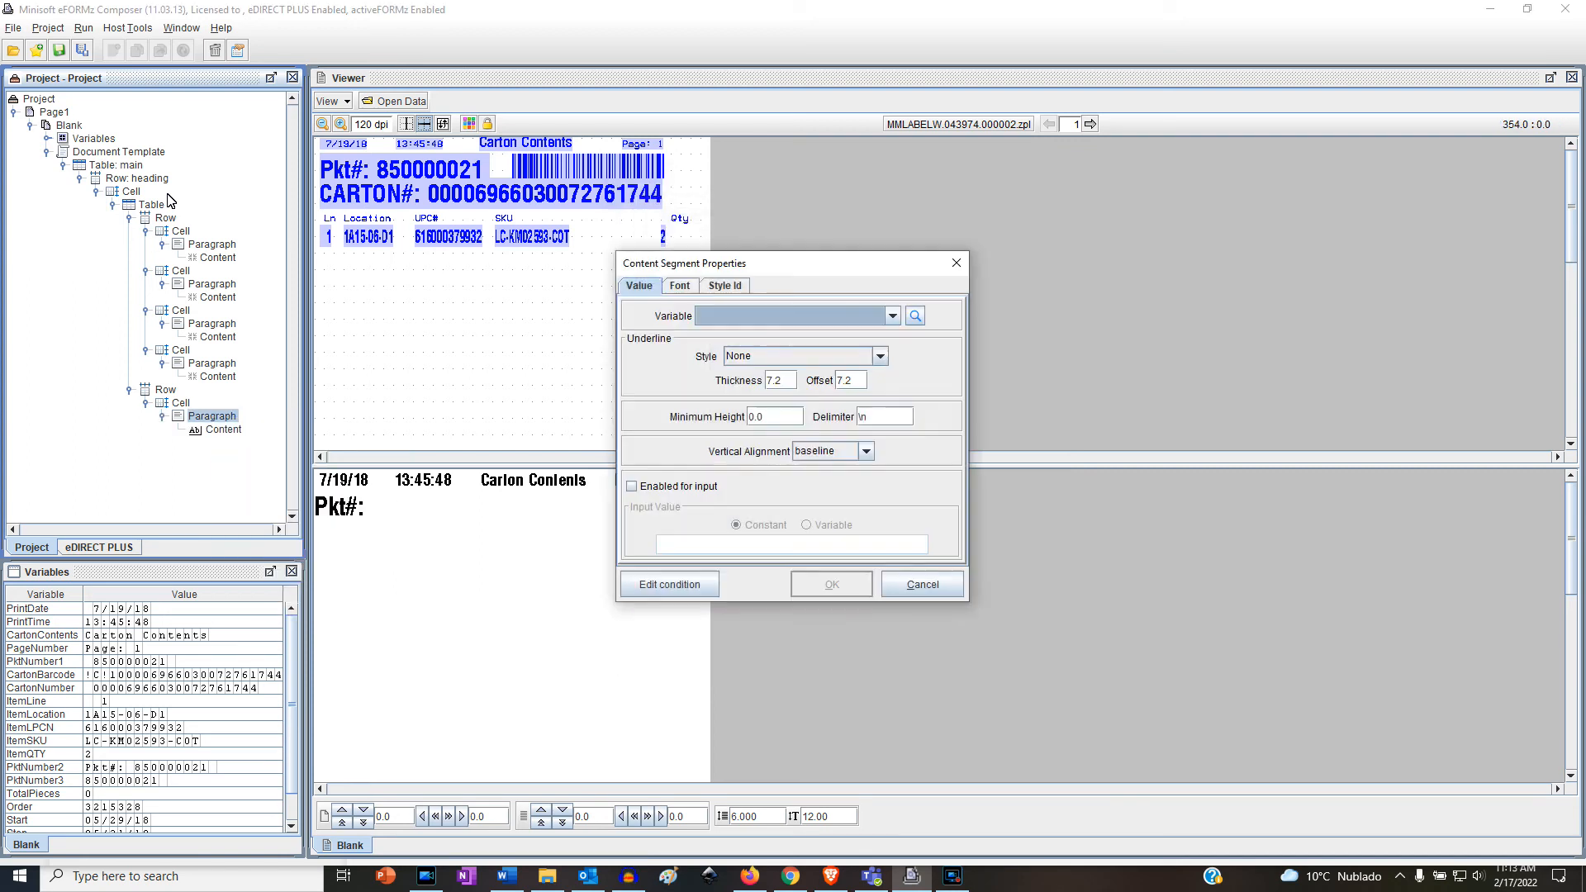
left_click(892, 315)
key("Down")
key("Down")
key("Down")
key("Down")
key("Down")
key("Down")
key("Return")
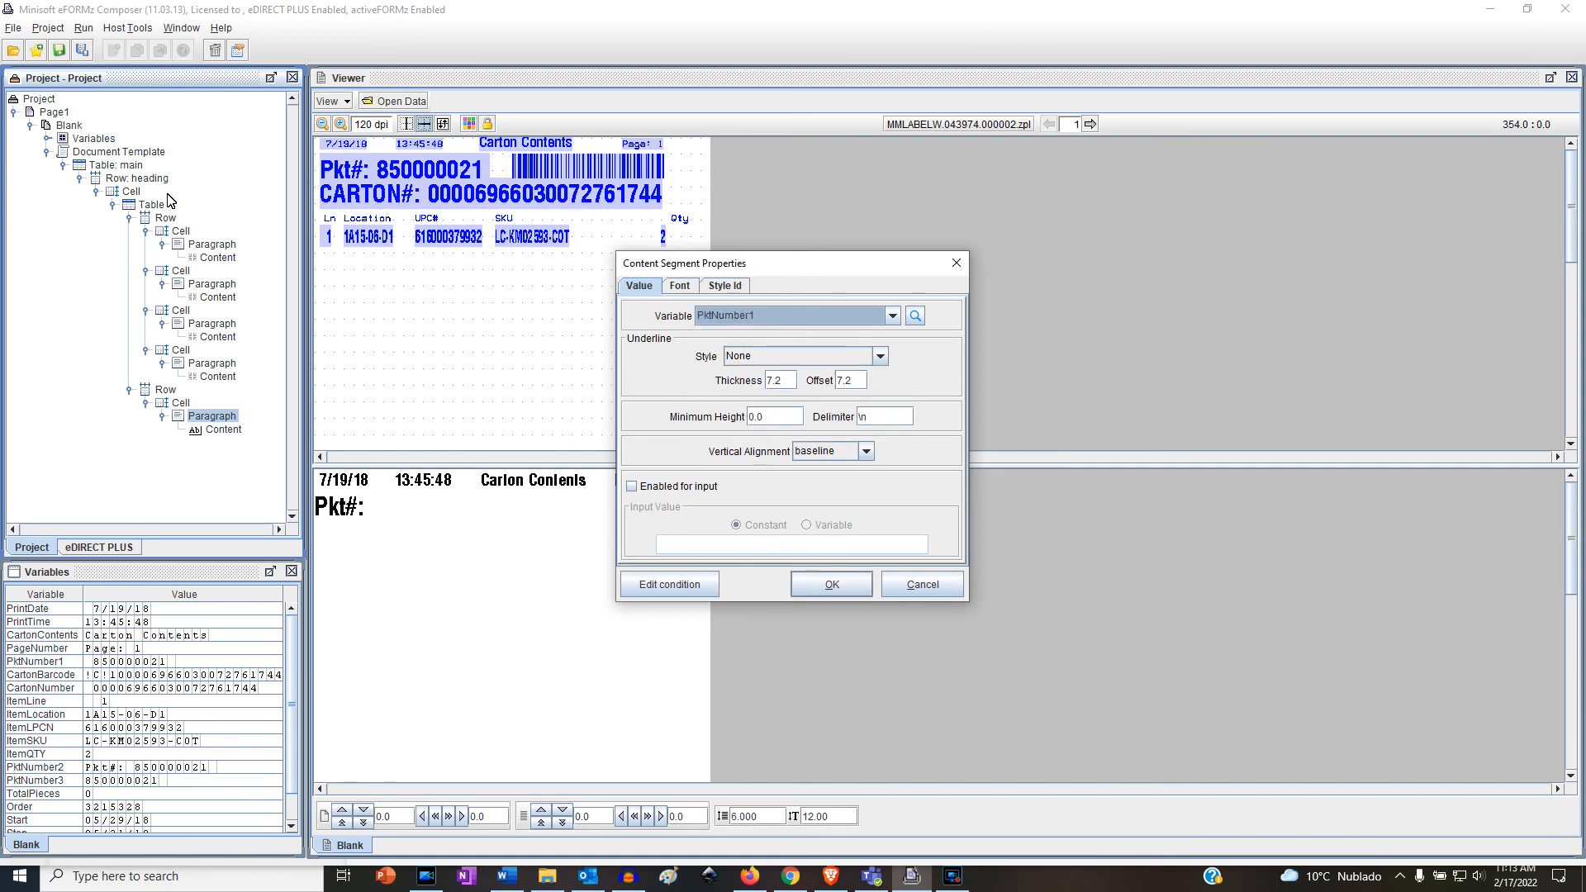
key("Return")
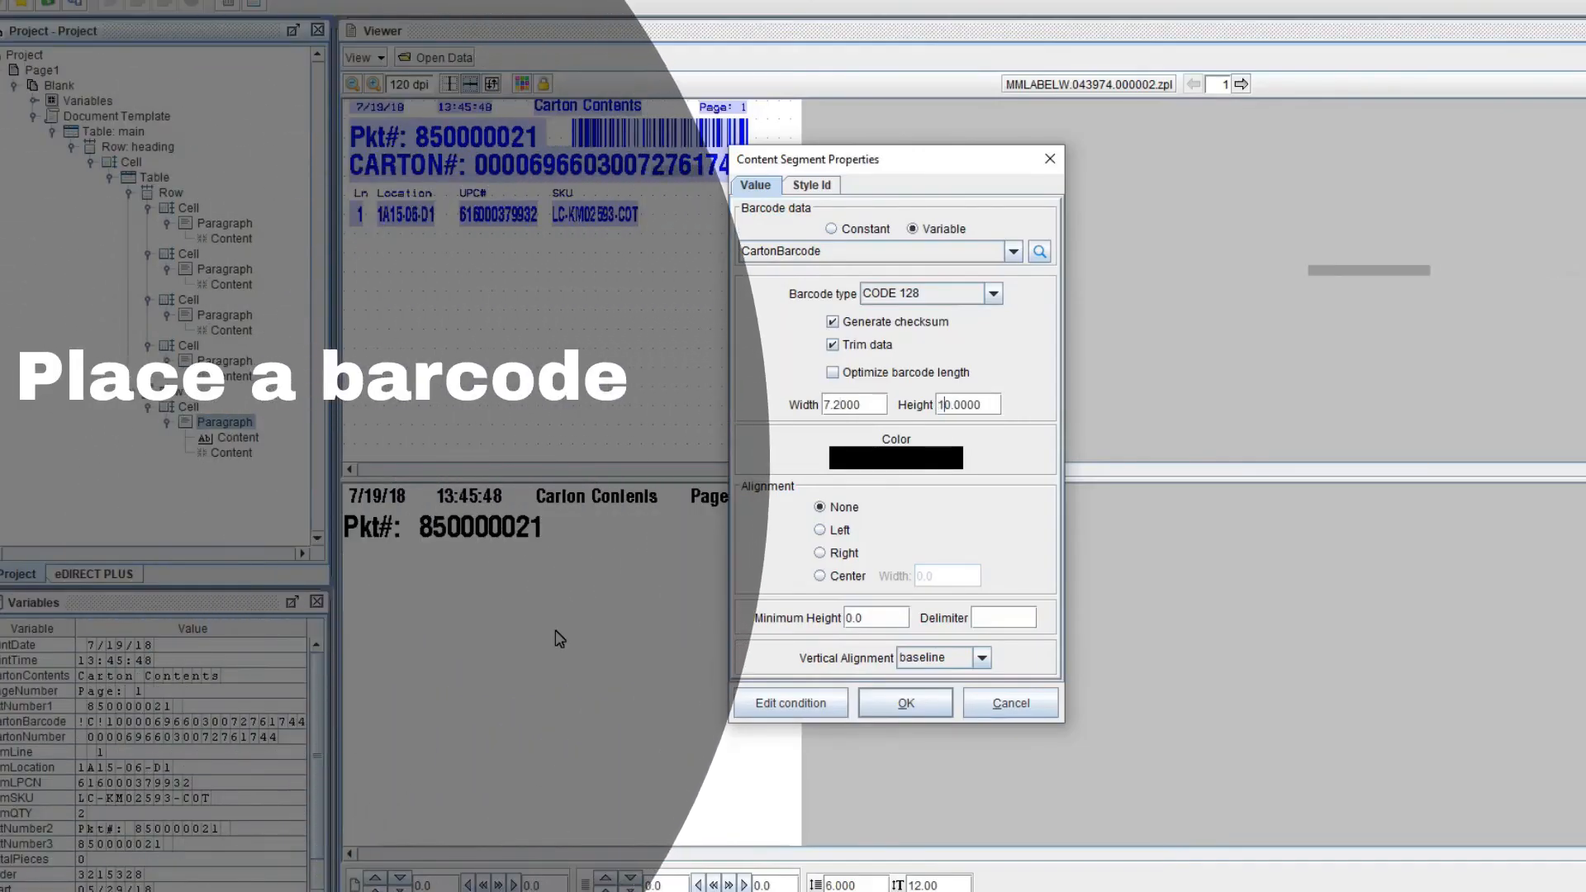
type("5")
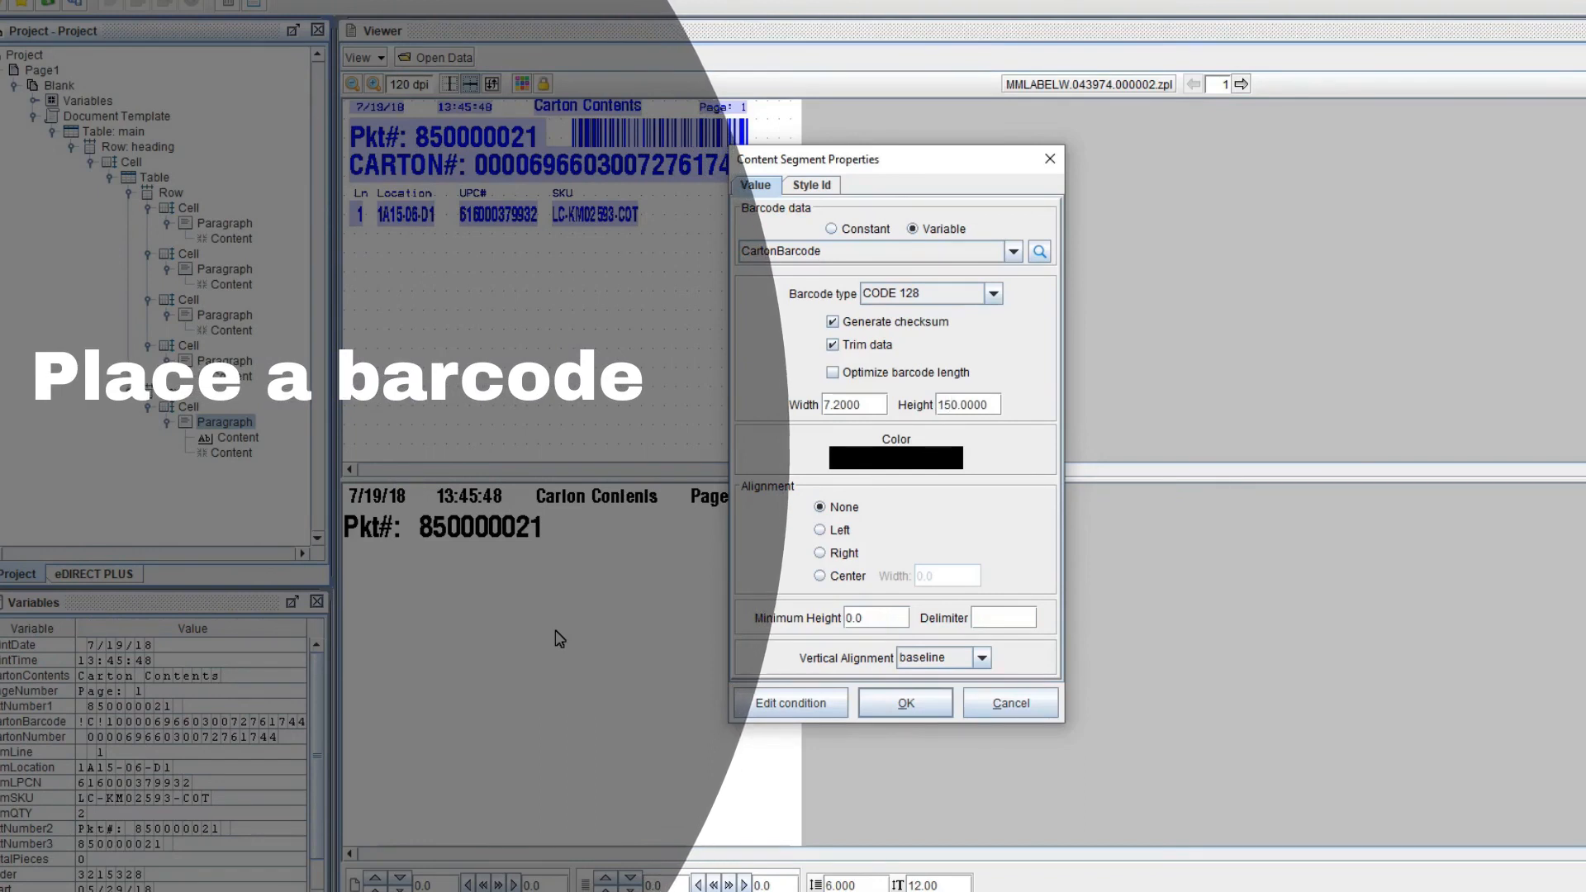
key("Return")
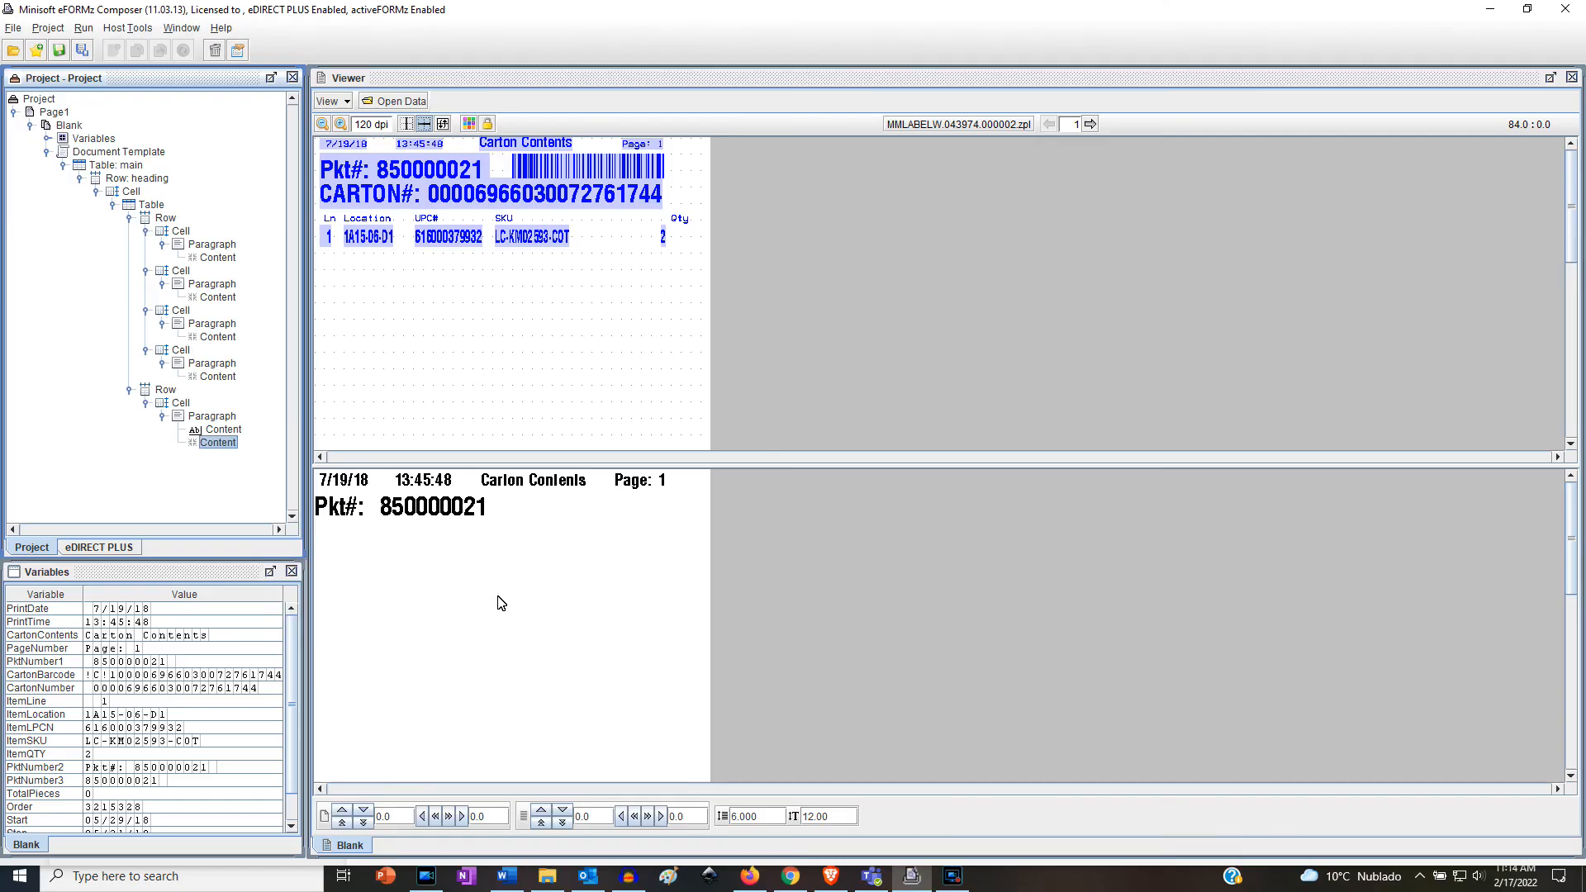
Step: Start a 1D barcode content segment in the second row's paragraph, using the CartonBarcode variable as its data
key("shift+F10")
key("Down")
key("Down")
key("Down")
key("Down")
key("Right")
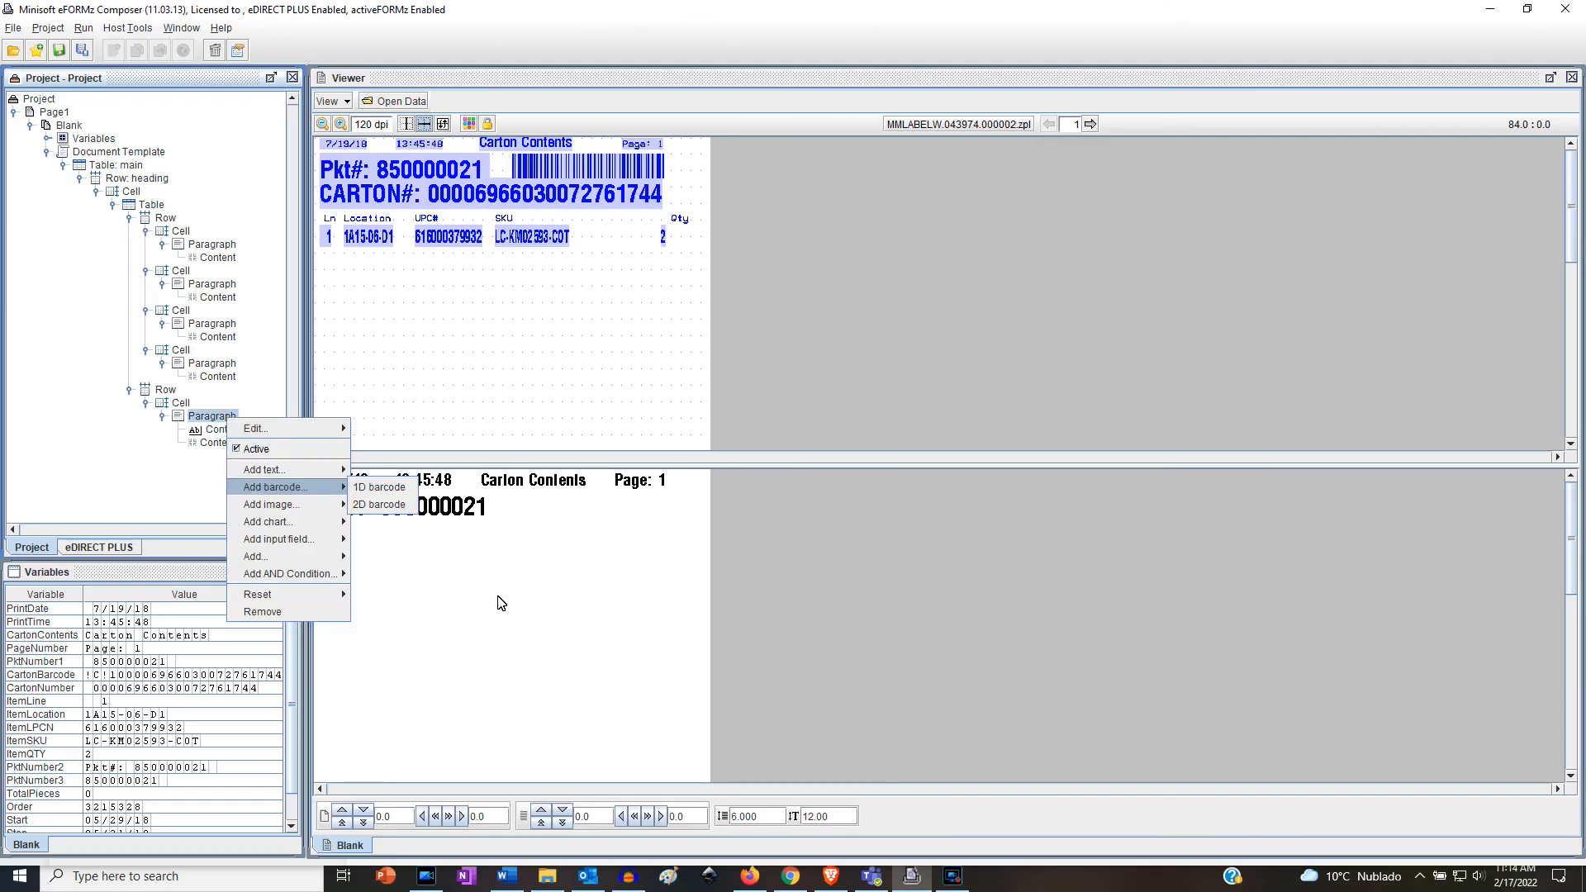
key("Return")
key("Tab")
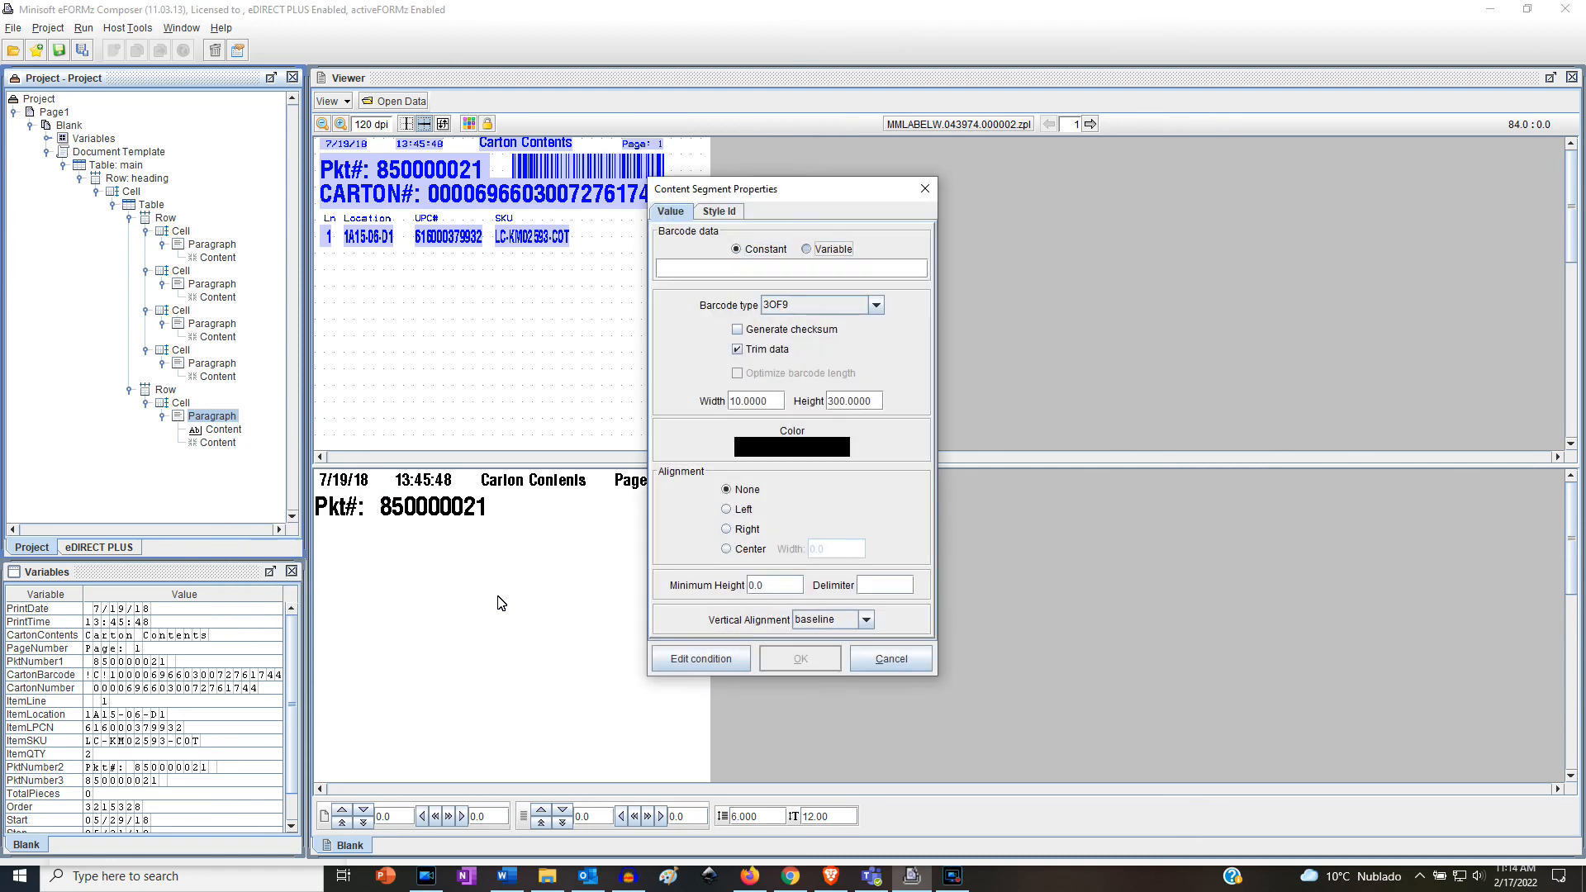
key("space")
key("Tab")
key("Down")
key("Down")
key("Down")
key("Down")
key("Down")
key("Down")
key("Down")
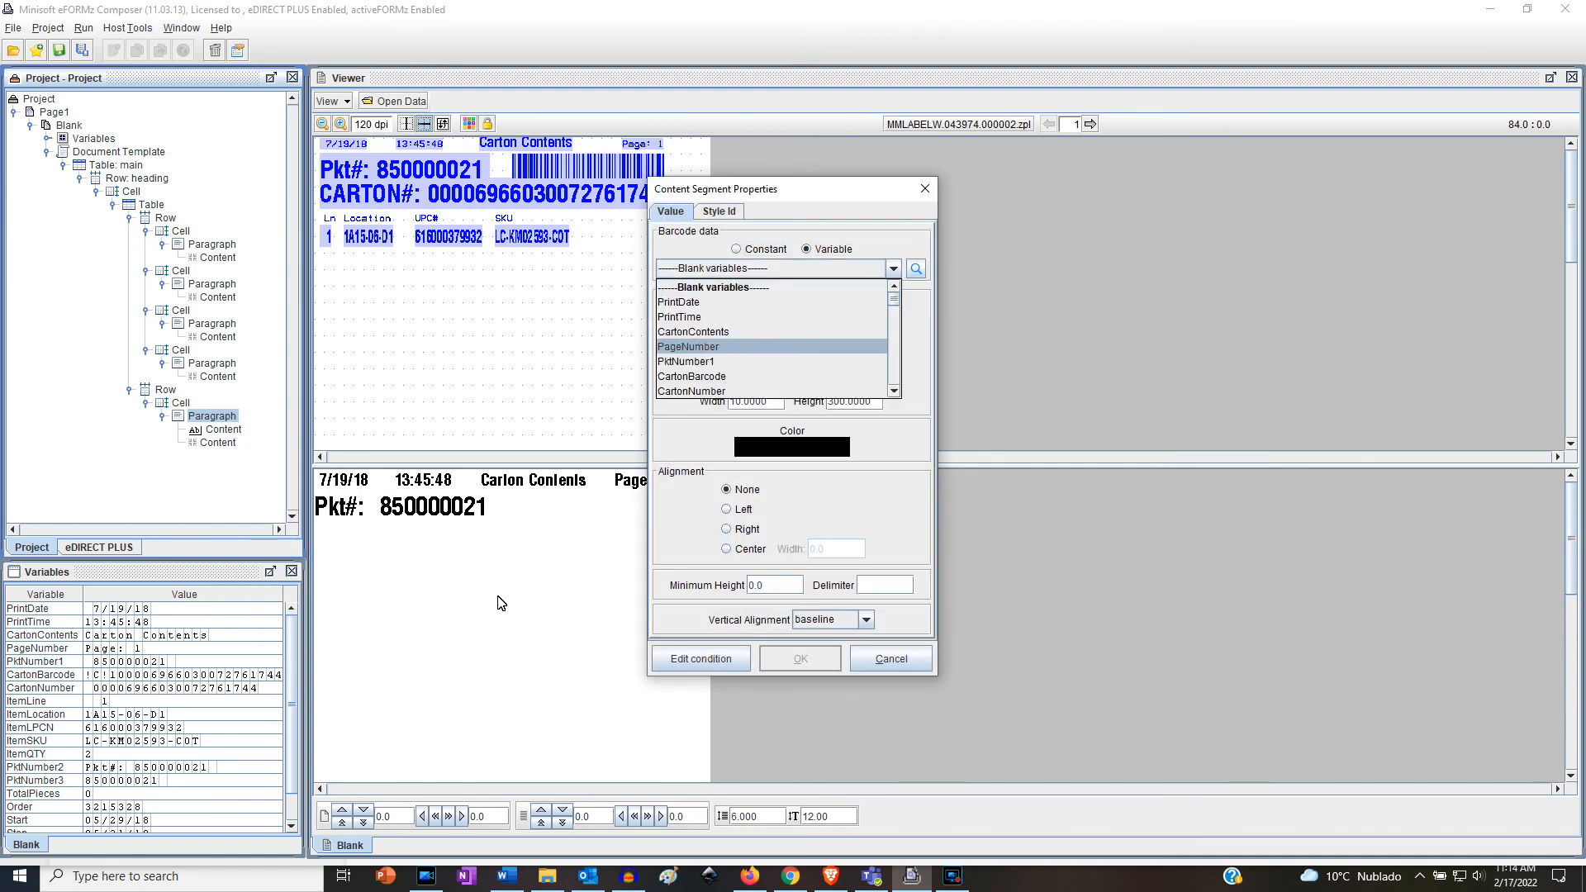
key("Return")
Step: Set the barcode type of the new segment to CODE 128
key("Tab")
key("alt+Down")
key("Down")
key("Down")
key("Down")
key("Down")
key("Down")
key("Return")
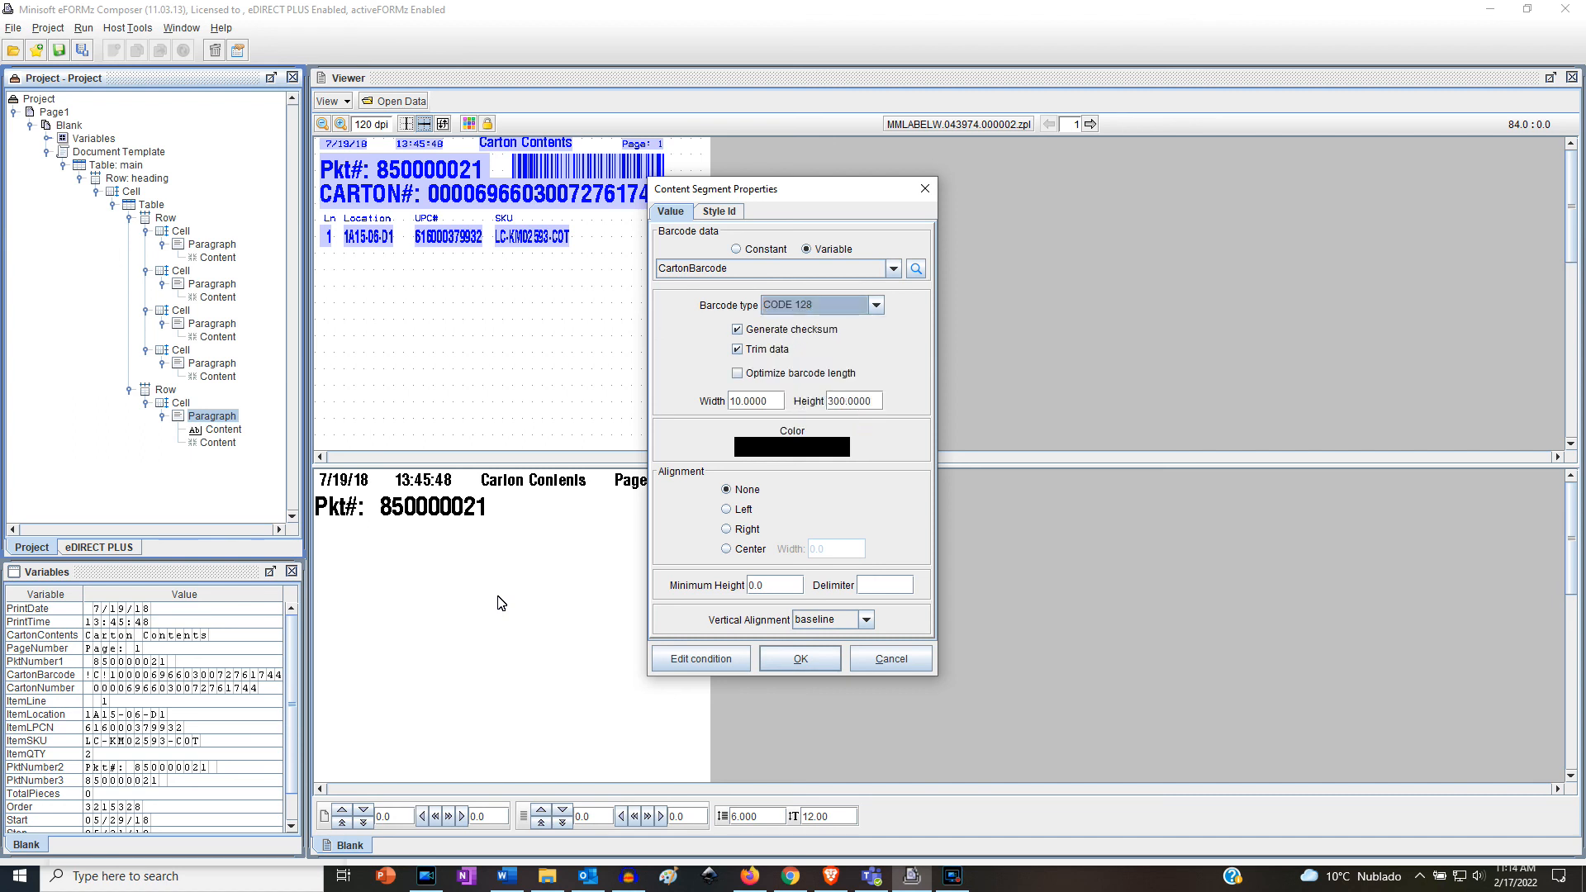
Step: Set the barcode's width to 7.2 and height to 150, and apply the segment properties
key("Tab")
key("Tab")
key("Tab")
key("Tab")
type("7")
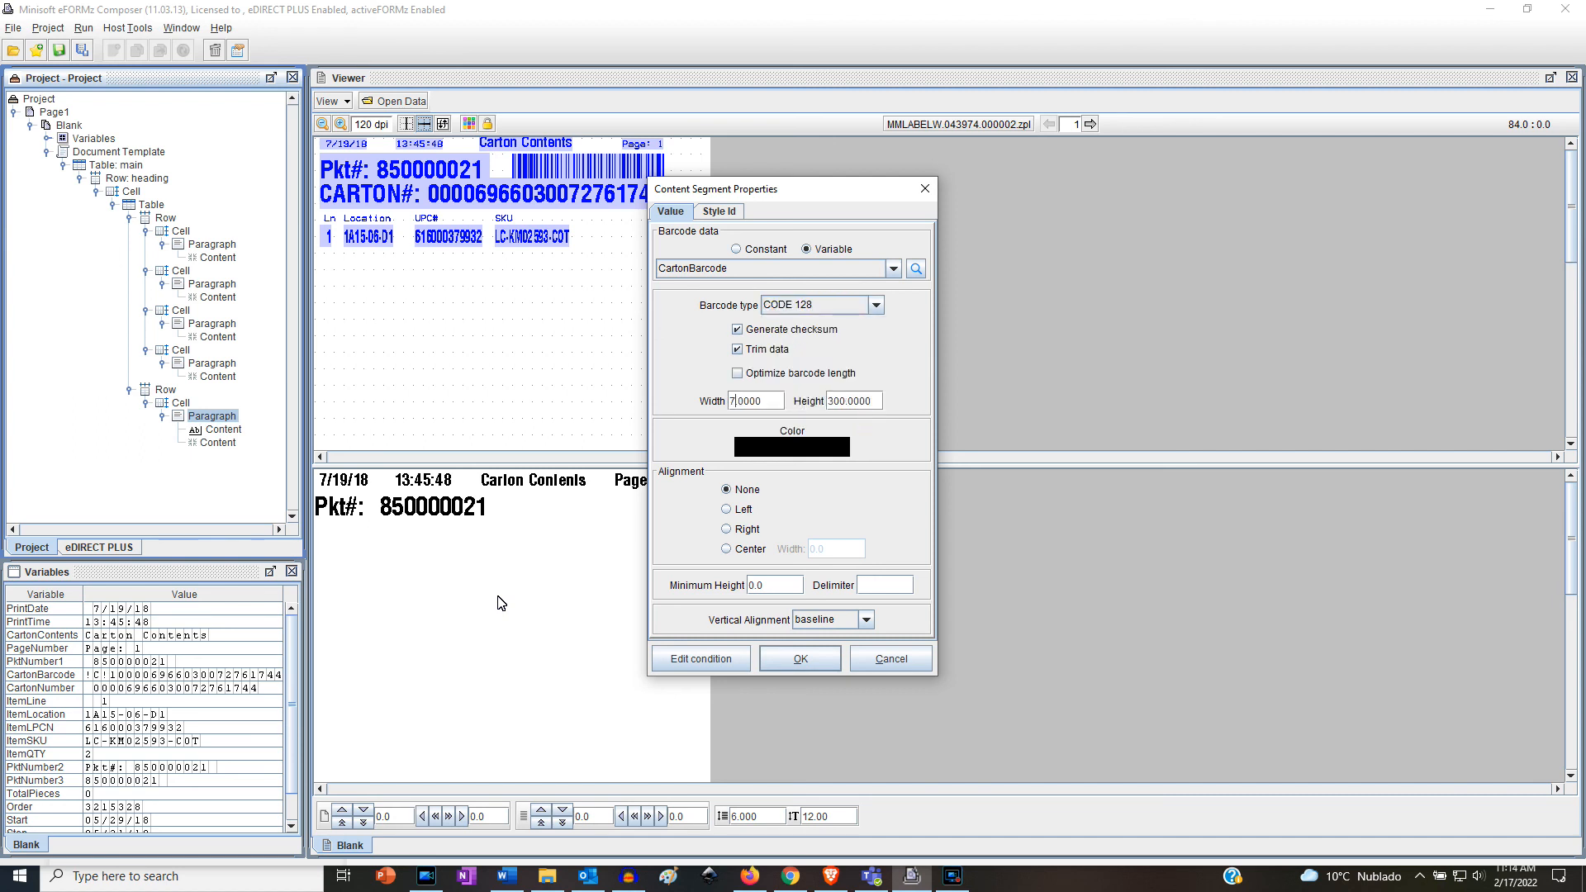
type("02")
key("Tab")
key("shift+Left")
key("shift+Left")
type("15")
key("Return")
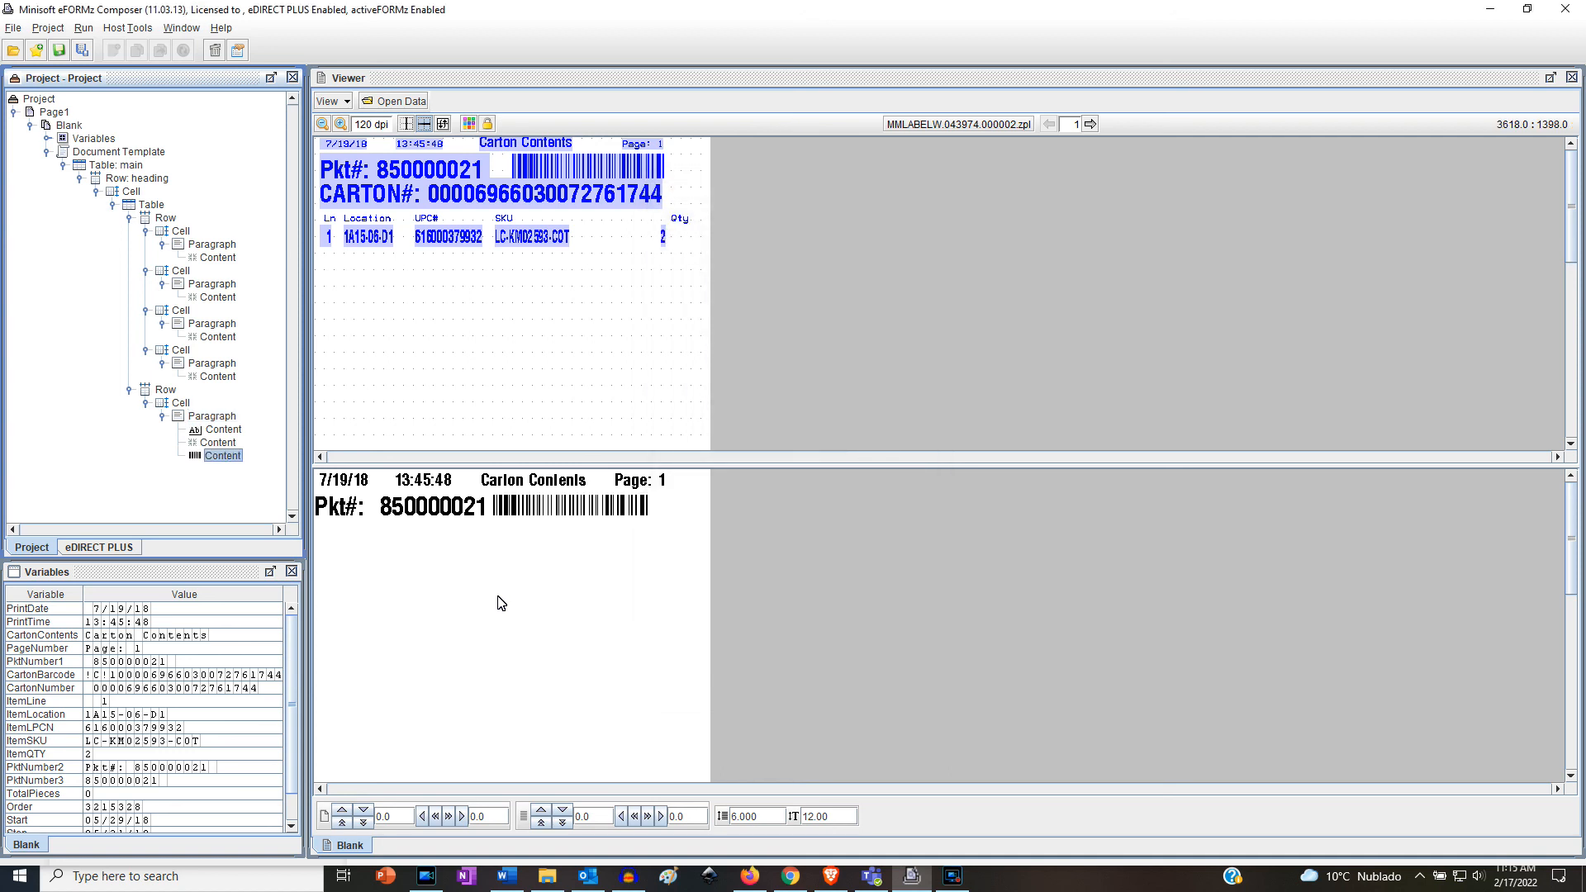